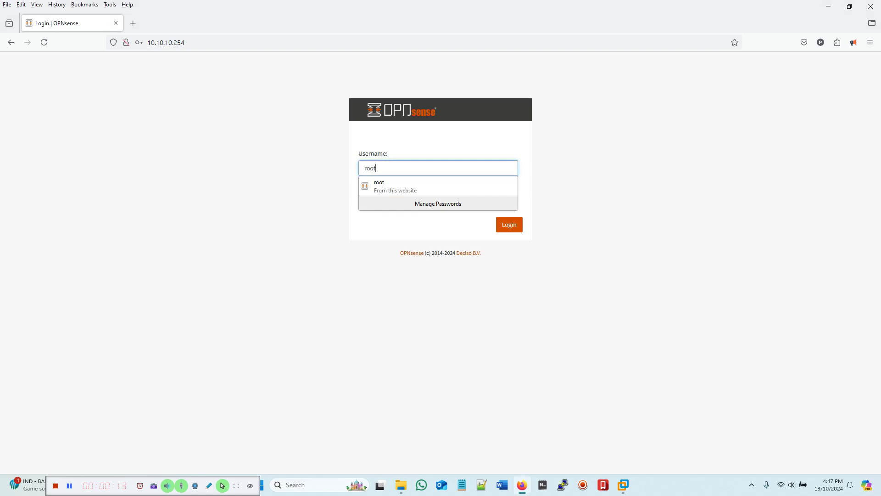
Step: Log in to the OPNsense web interface with the root credentials
{"action": "left_click", "coordinate": [610, 205]}
{"action": "left_click_drag", "start_coordinate": [458, 199], "coordinate": [272, 190]}
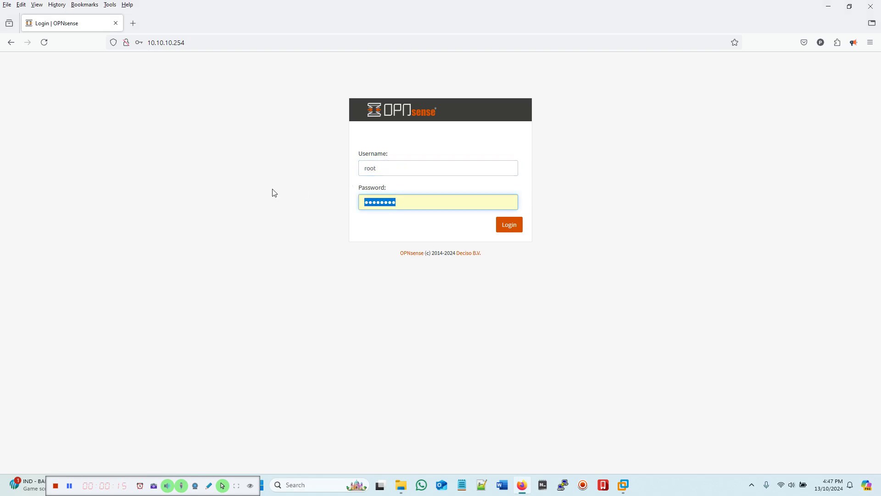
{"action": "type", "text": "••"}
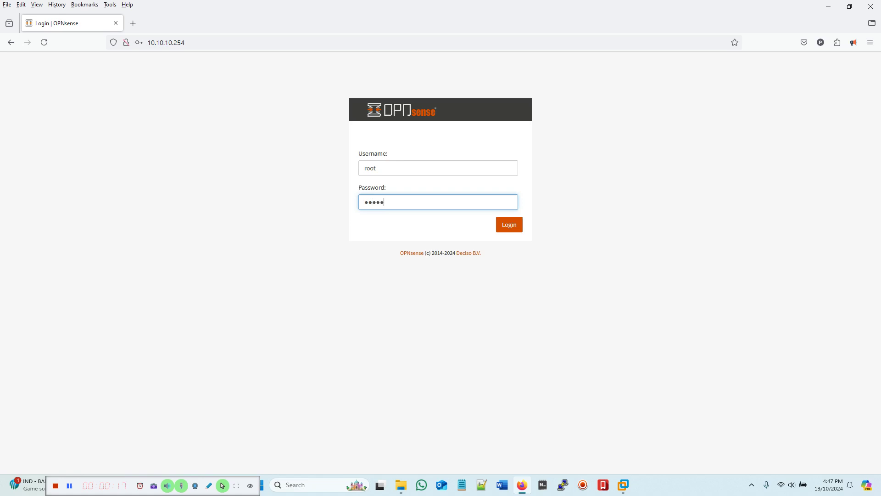
{"action": "left_click", "coordinate": [519, 229]}
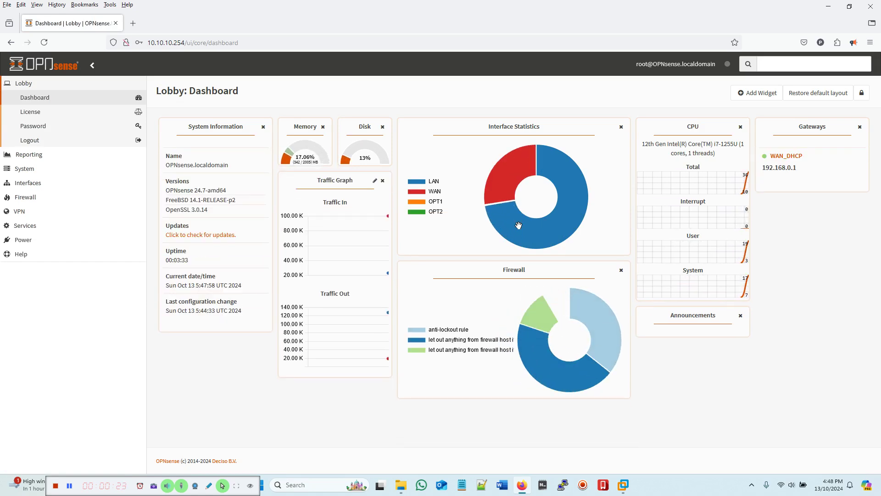
Step: Launch System > Wizard and move past the intro to General Information
{"action": "left_click", "coordinate": [26, 169]}
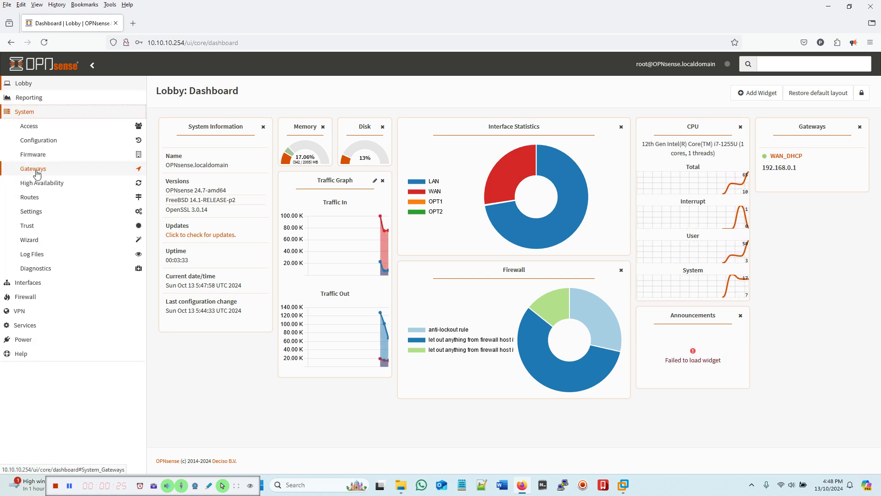
{"action": "left_click", "coordinate": [30, 242]}
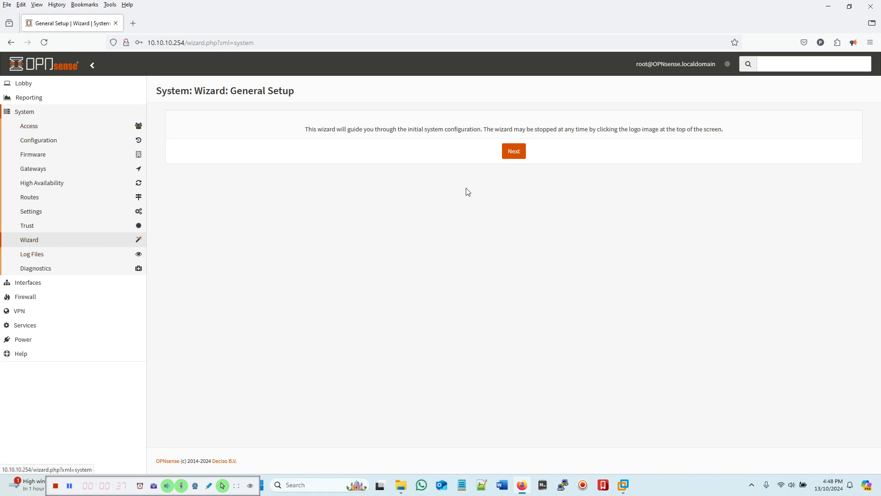
{"action": "left_click", "coordinate": [512, 155]}
Step: Enter hostname OSEWV1.0, domain hexagon.local, DNS servers 192.168.0.1 and 8.8.8.8
{"action": "double_click", "coordinate": [391, 142]}
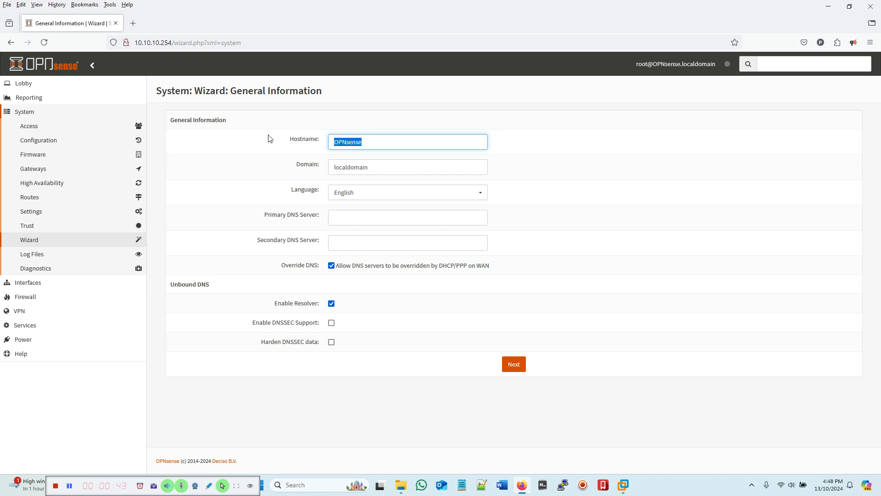
{"action": "type", "text": "OSEWV1.0"}
{"action": "left_click_drag", "start_coordinate": [386, 166], "coordinate": [276, 162]}
{"action": "key", "text": "BackSpace"}
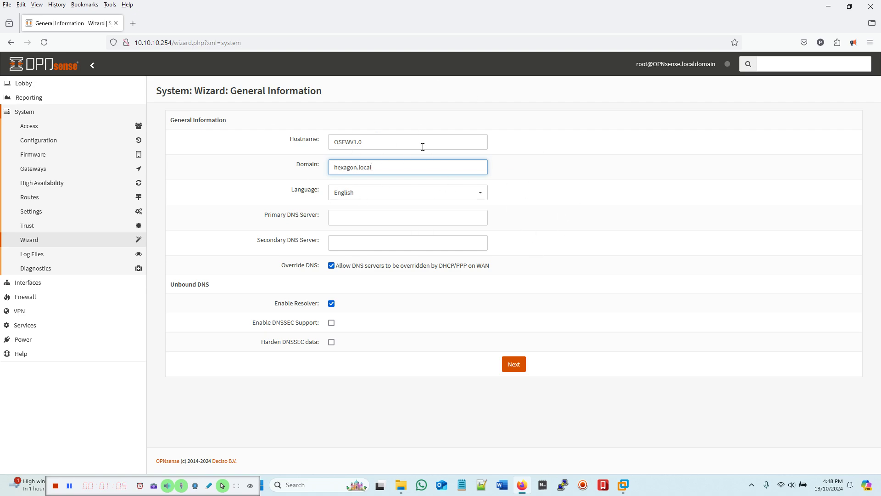
{"action": "left_click", "coordinate": [403, 218]}
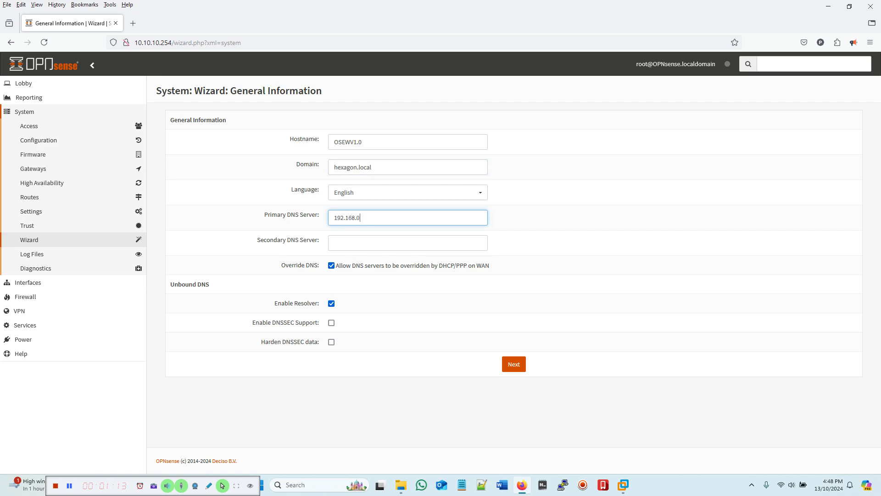
{"action": "left_click", "coordinate": [342, 246]}
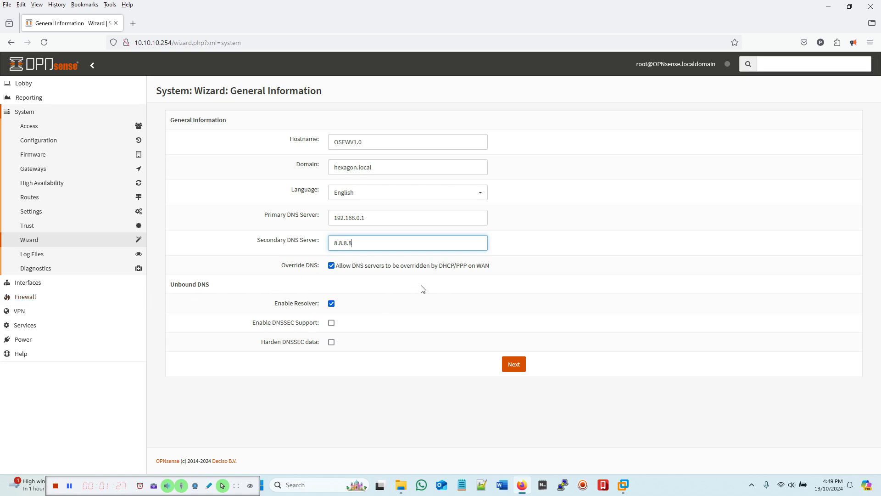
{"action": "left_click", "coordinate": [519, 364]}
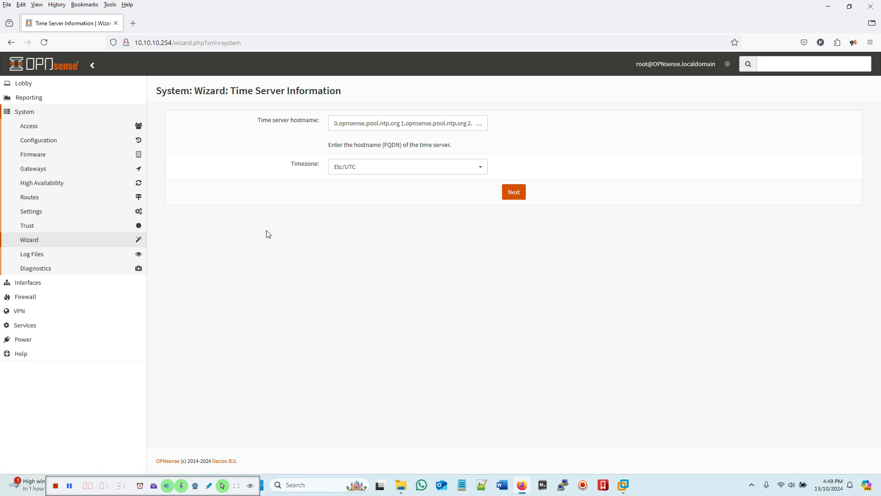
Step: Set the wizard's timezone to Australia/Sydney
{"action": "left_click", "coordinate": [480, 168]}
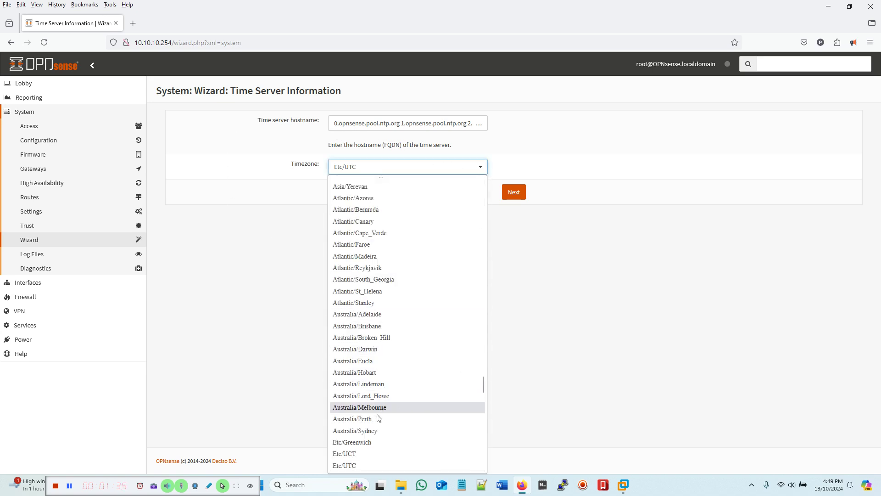
{"action": "left_click", "coordinate": [413, 430]}
{"action": "left_click", "coordinate": [512, 192]}
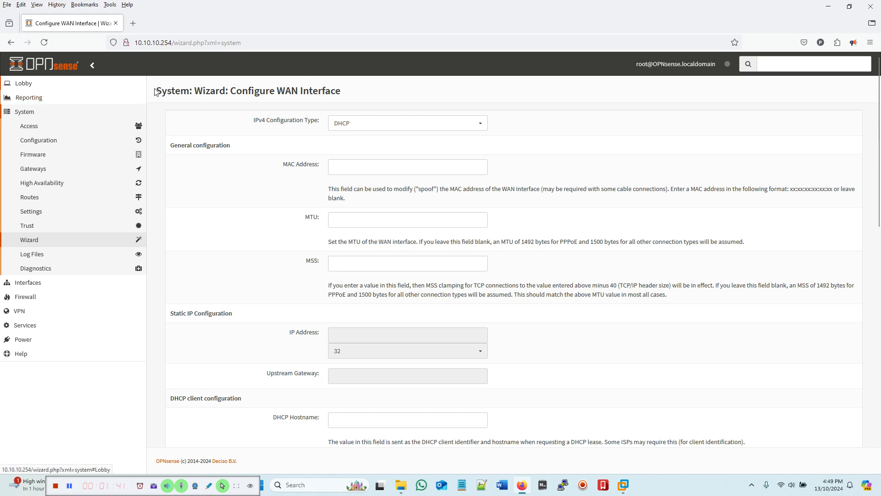
Step: Turn off Block RFC1918 private networks on the WAN interface
{"action": "left_click_drag", "start_coordinate": [232, 88], "coordinate": [358, 93]}
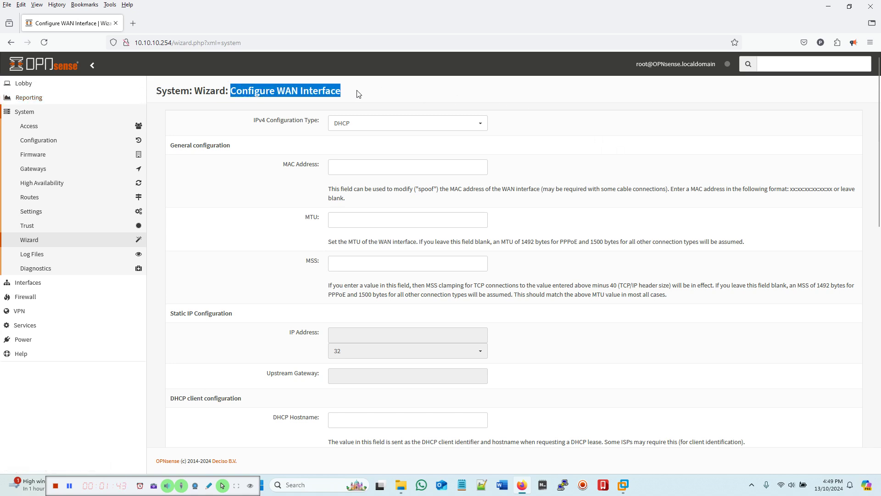
{"action": "left_click", "coordinate": [397, 92]}
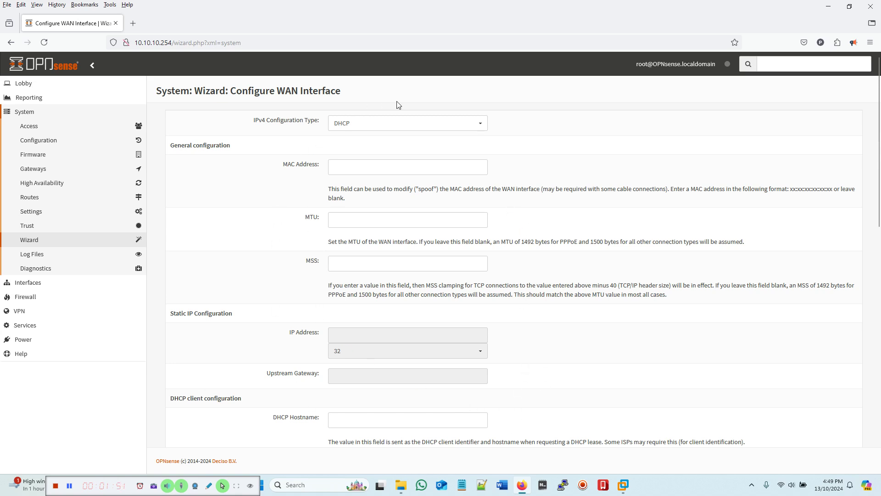
{"action": "scroll", "coordinate": [539, 304], "scroll_direction": "down", "scroll_amount": 1}
{"action": "scroll", "coordinate": [538, 304], "scroll_direction": "down", "scroll_amount": 10}
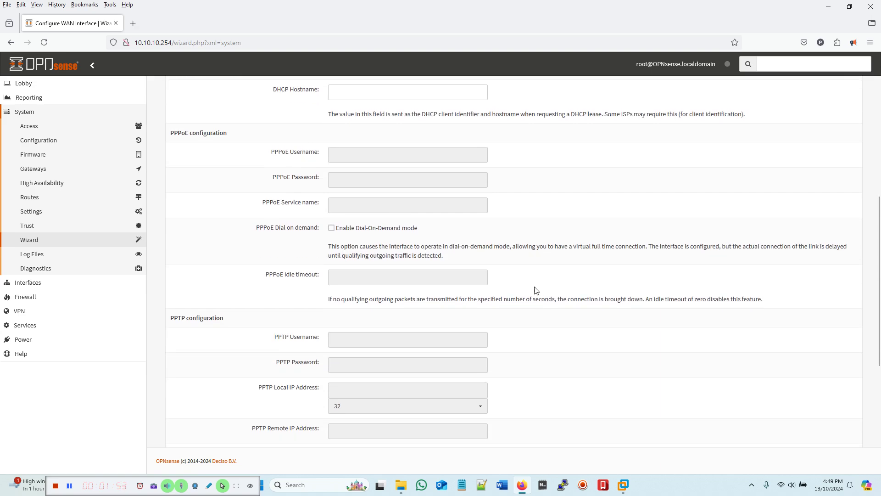
{"action": "scroll", "coordinate": [536, 289], "scroll_direction": "down", "scroll_amount": 8}
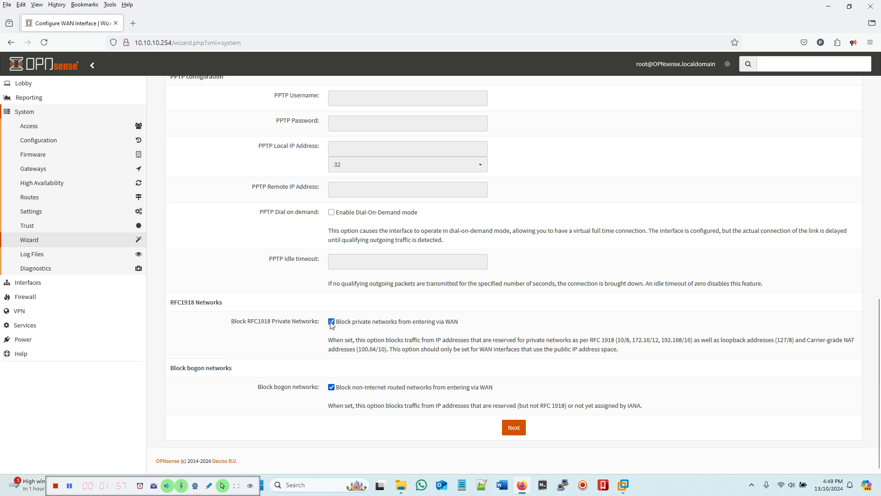
{"action": "left_click", "coordinate": [331, 386]}
{"action": "left_click", "coordinate": [515, 429]}
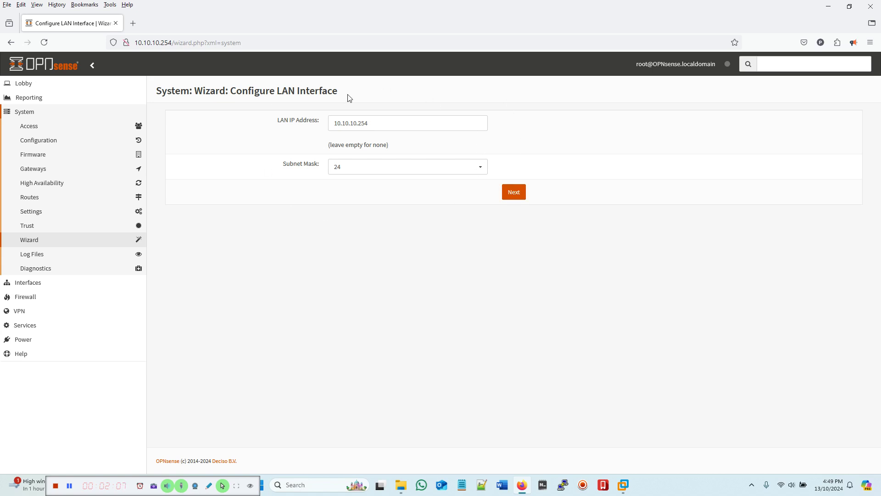
Step: Keep LAN at 10.10.10.254/24, leave the root password empty, and reload the configuration
{"action": "left_click", "coordinate": [523, 198]}
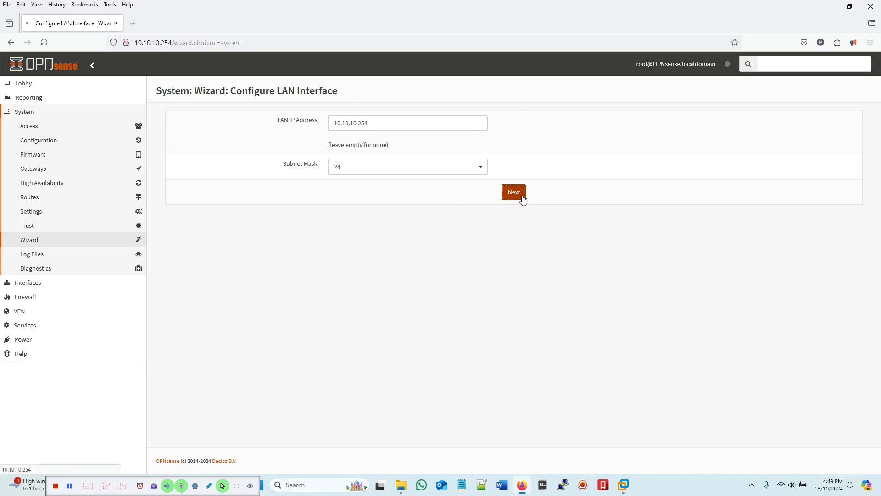
{"action": "left_click_drag", "start_coordinate": [401, 126], "coordinate": [234, 111]}
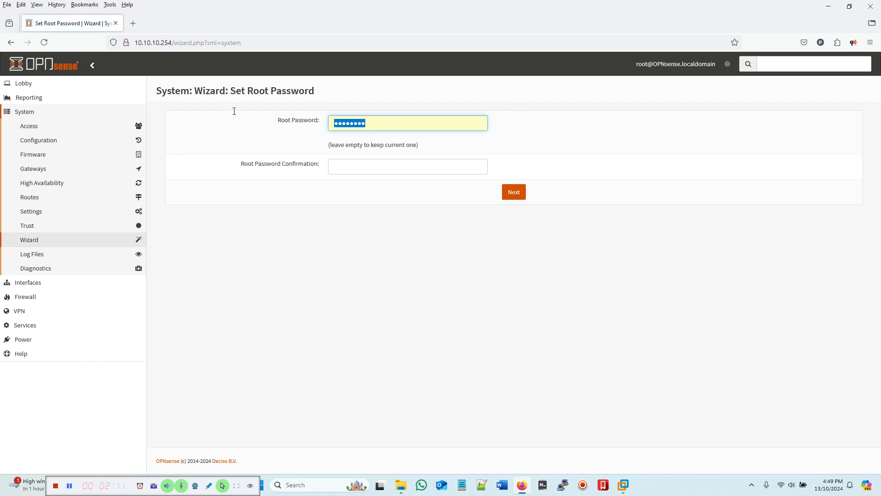
{"action": "key", "text": "BackSpace"}
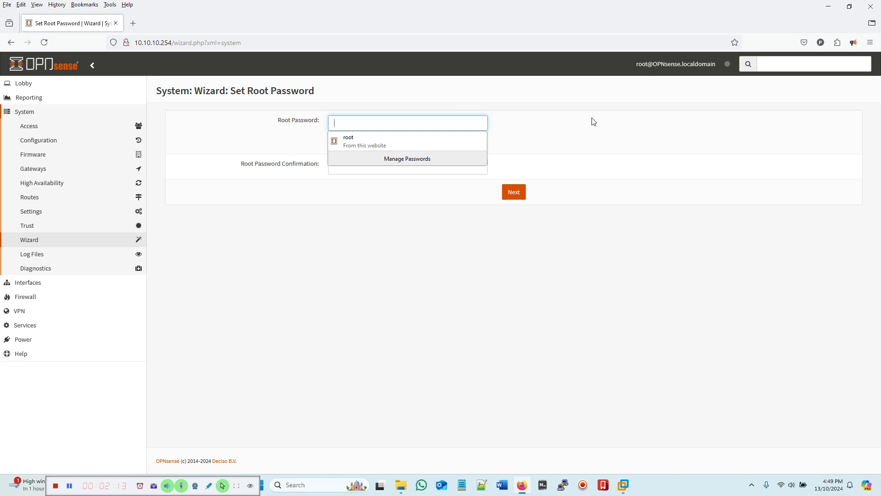
{"action": "left_click", "coordinate": [551, 141]}
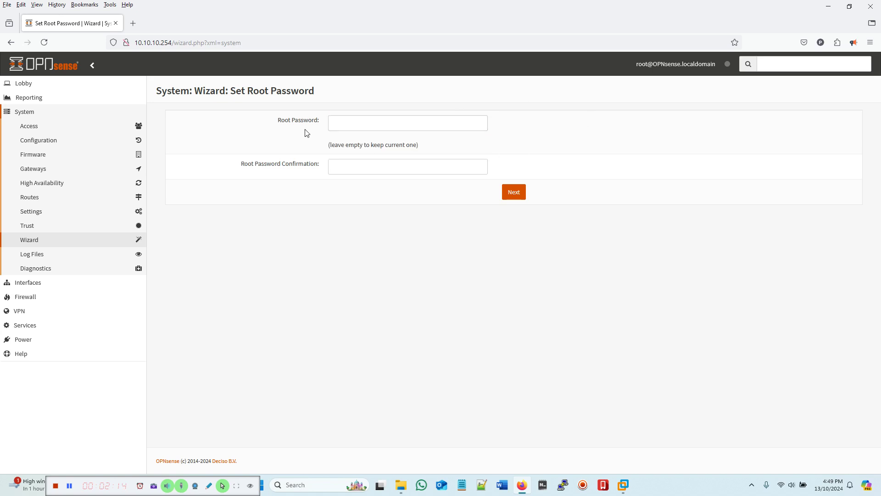
{"action": "left_click", "coordinate": [514, 192]}
{"action": "left_click", "coordinate": [514, 157]}
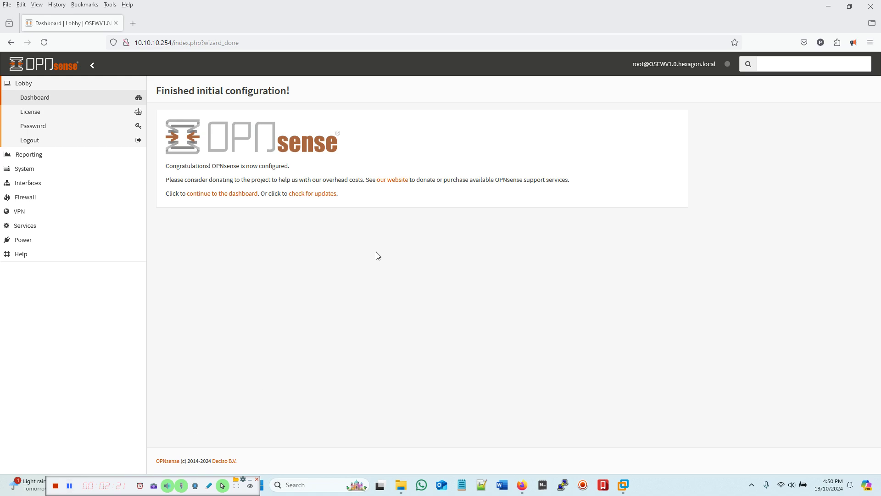
Step: Go back to the dashboard and open the WAN interface settings
{"action": "left_click", "coordinate": [30, 85]}
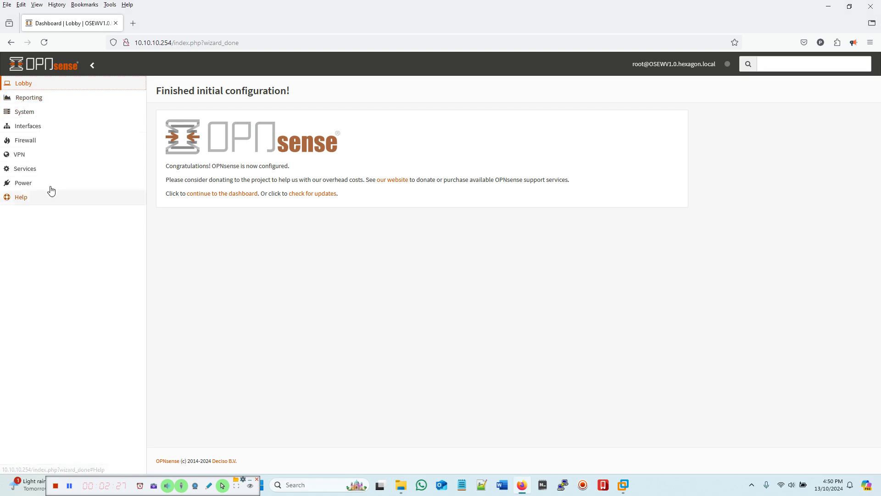
{"action": "left_click", "coordinate": [19, 87]}
{"action": "left_click", "coordinate": [36, 99]}
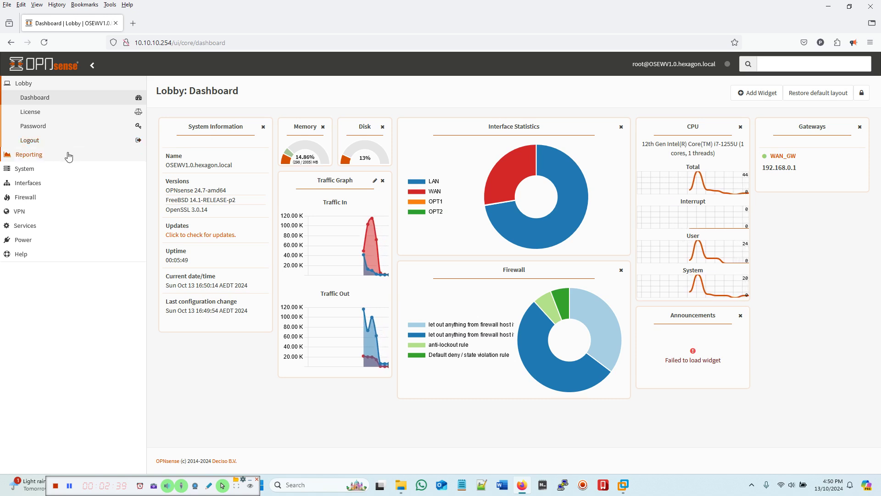
{"action": "left_click", "coordinate": [13, 185]}
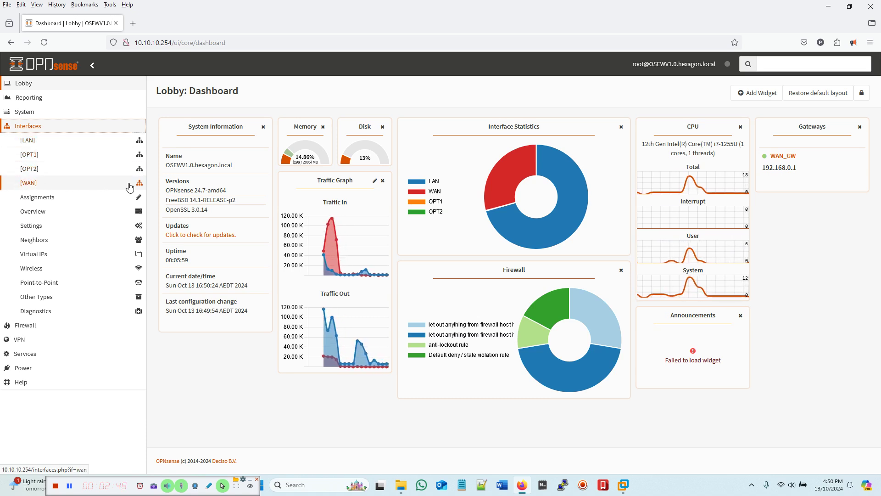
{"action": "left_click", "coordinate": [93, 187]}
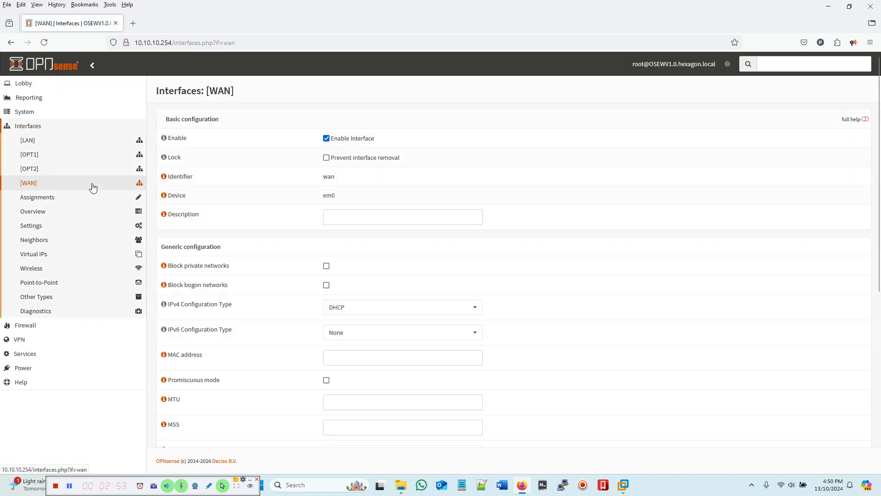
Step: Give the WAN interface the description WAN_Internet, save, and apply the changes
{"action": "scroll", "coordinate": [570, 258], "scroll_direction": "down", "scroll_amount": 3}
{"action": "scroll", "coordinate": [542, 262], "scroll_direction": "up", "scroll_amount": 3}
{"action": "left_click", "coordinate": [334, 219]}
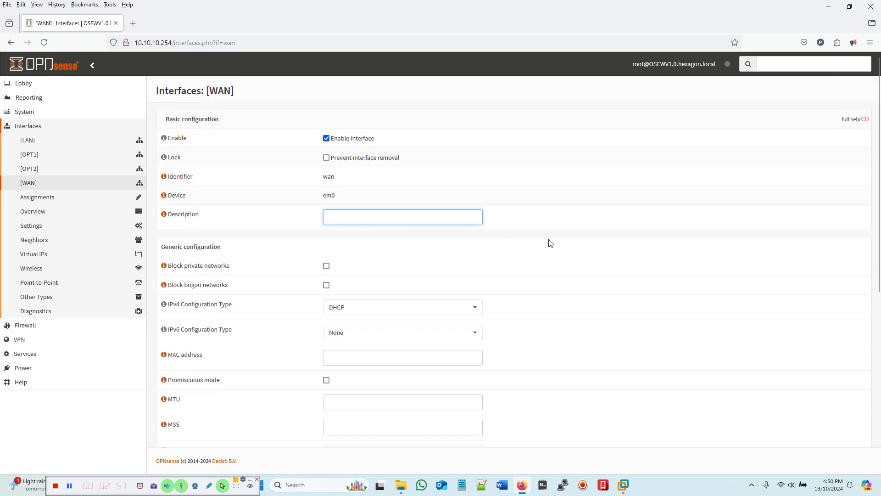
{"action": "type", "text": "WAN_Internet"}
{"action": "scroll", "coordinate": [688, 298], "scroll_direction": "down", "scroll_amount": 7}
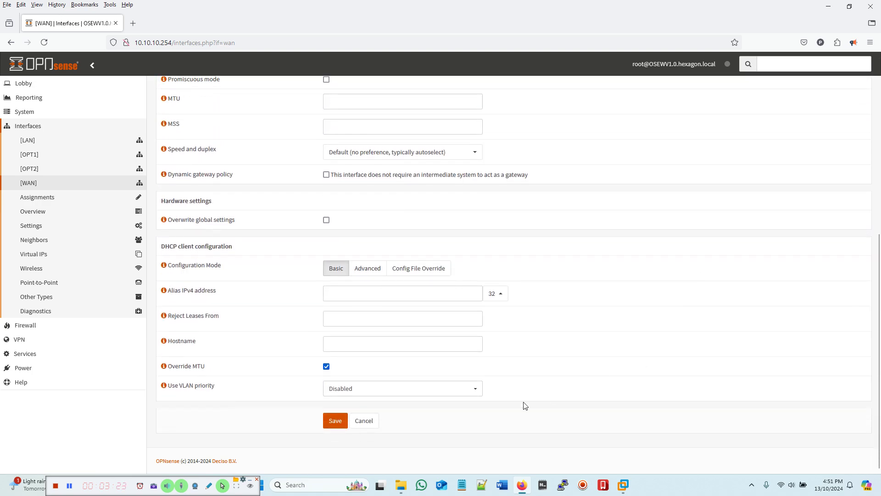
{"action": "left_click", "coordinate": [335, 421]}
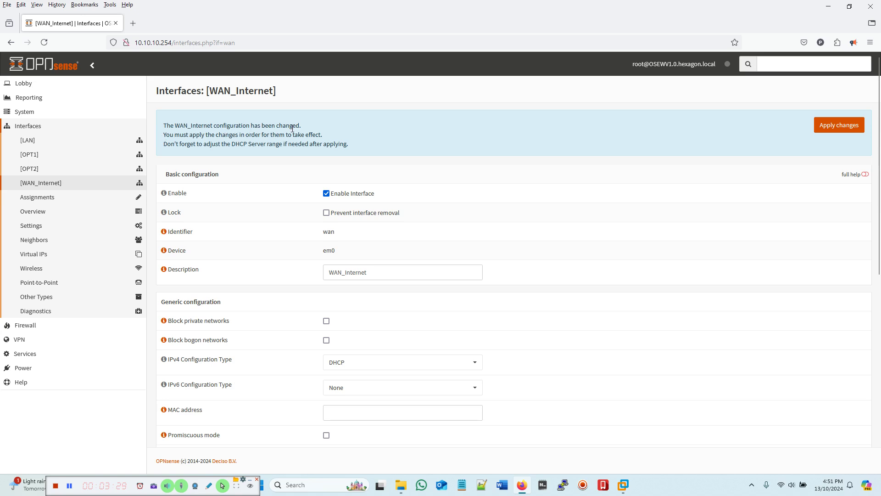
{"action": "left_click", "coordinate": [836, 125]}
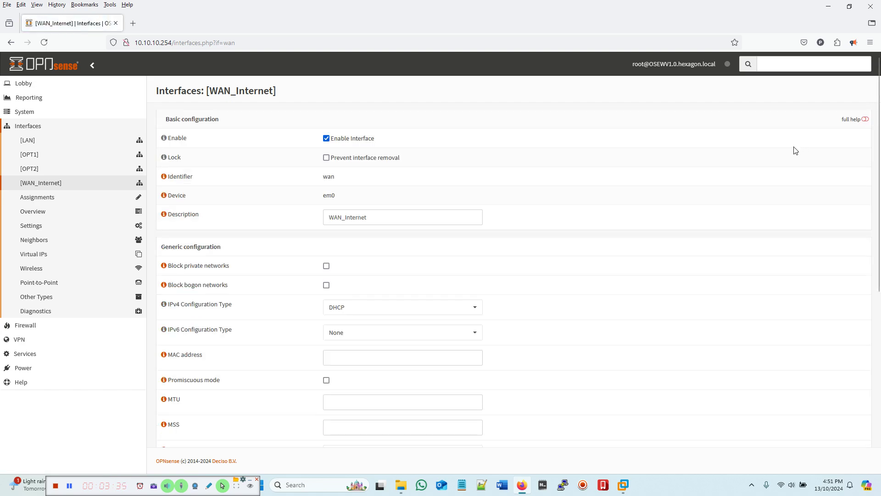
Step: Set the LAN interface description to Lan_Hexagon, save, and apply the change
{"action": "left_click", "coordinate": [31, 141]}
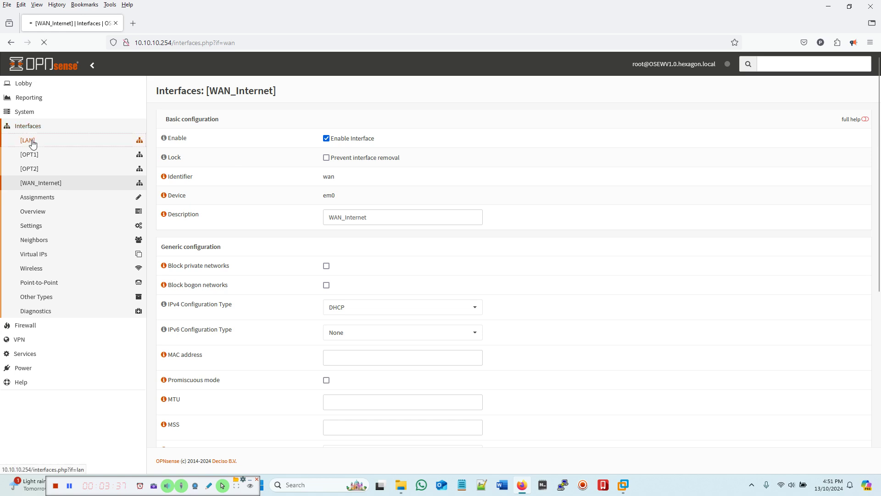
{"action": "left_click", "coordinate": [334, 214]}
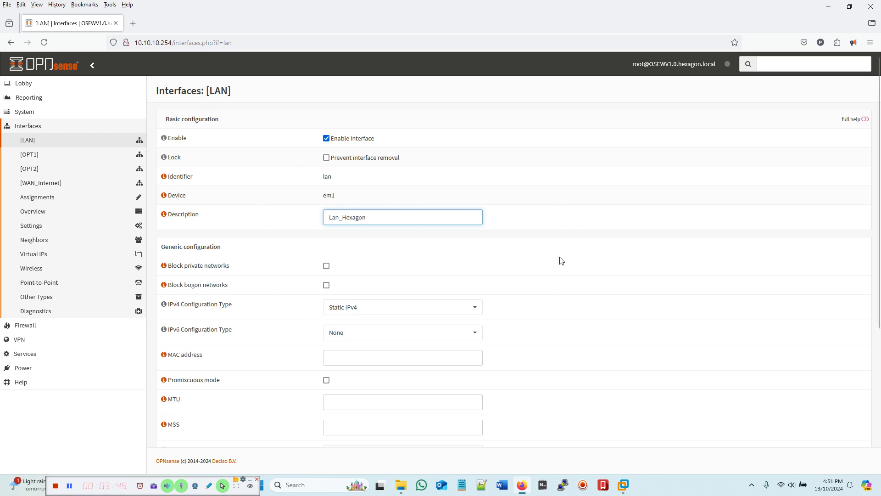
{"action": "scroll", "coordinate": [357, 321], "scroll_direction": "down", "scroll_amount": 5}
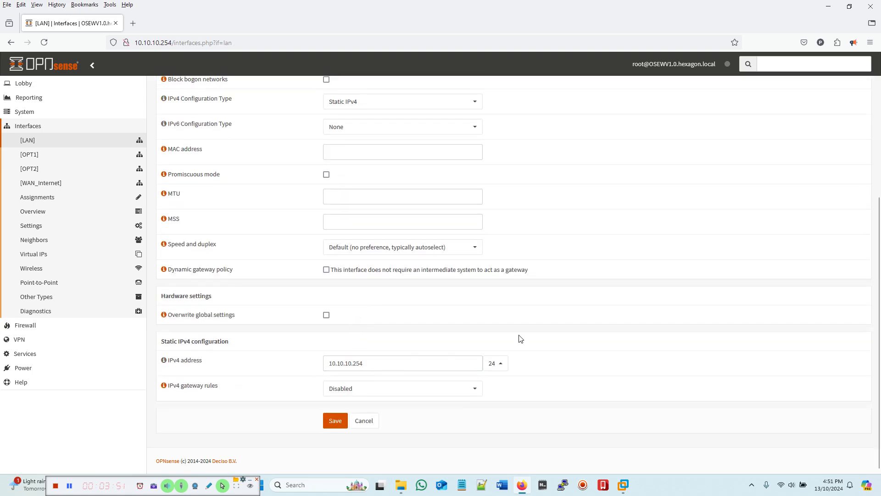
{"action": "scroll", "coordinate": [583, 307], "scroll_direction": "up", "scroll_amount": 5}
{"action": "scroll", "coordinate": [582, 307], "scroll_direction": "down", "scroll_amount": 5}
{"action": "left_click", "coordinate": [335, 421]}
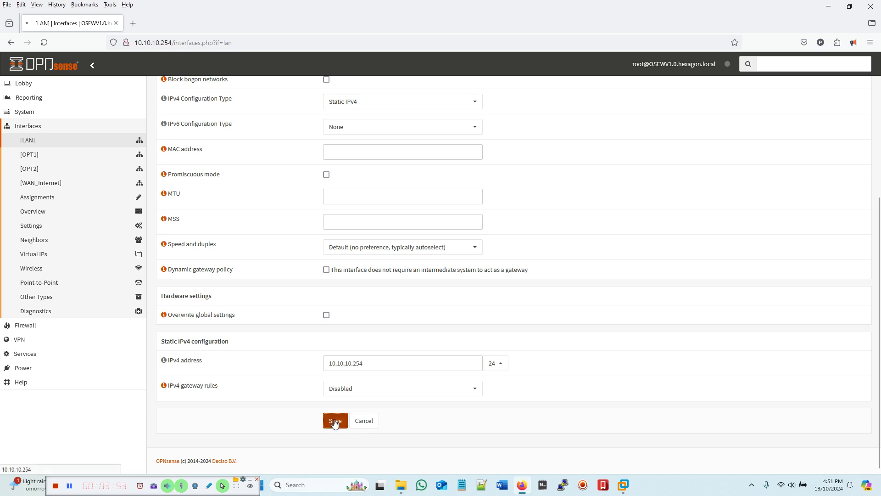
{"action": "left_click", "coordinate": [826, 126]}
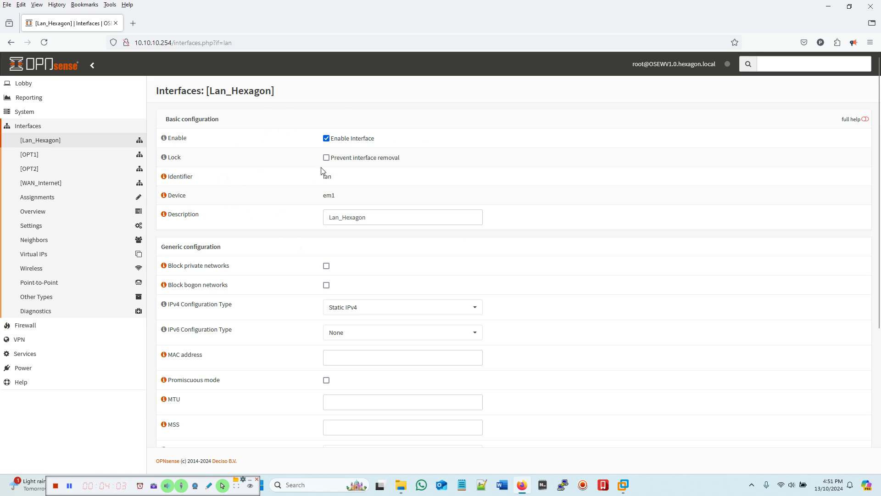
{"action": "left_click", "coordinate": [33, 157]}
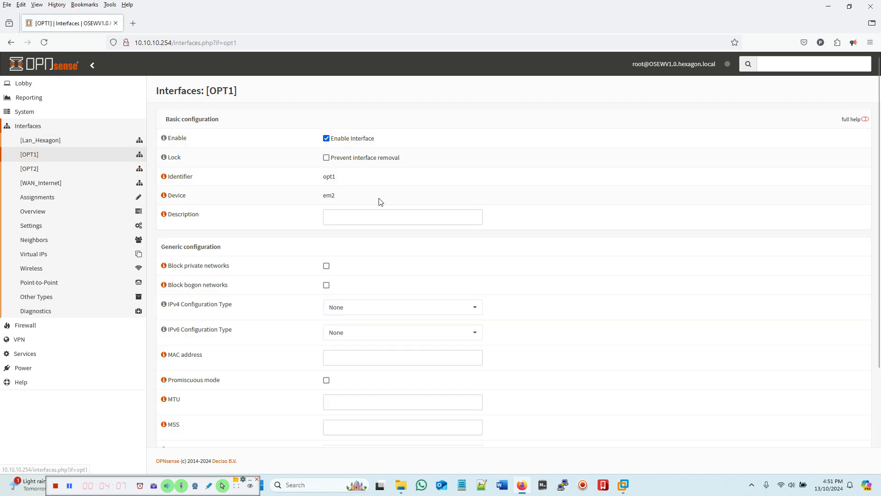
Step: Rename OPT1 to Lan_Circle, save, and apply the changes
{"action": "left_click", "coordinate": [337, 222]}
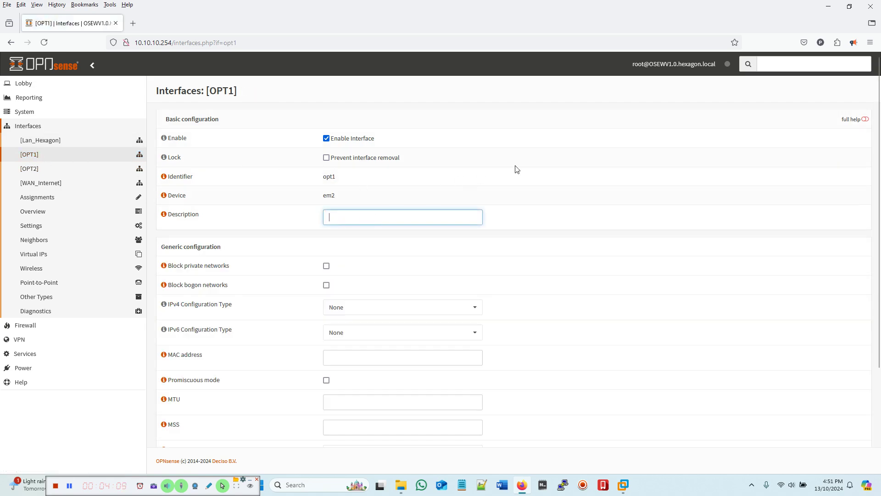
{"action": "type", "text": "Lan_Circle"}
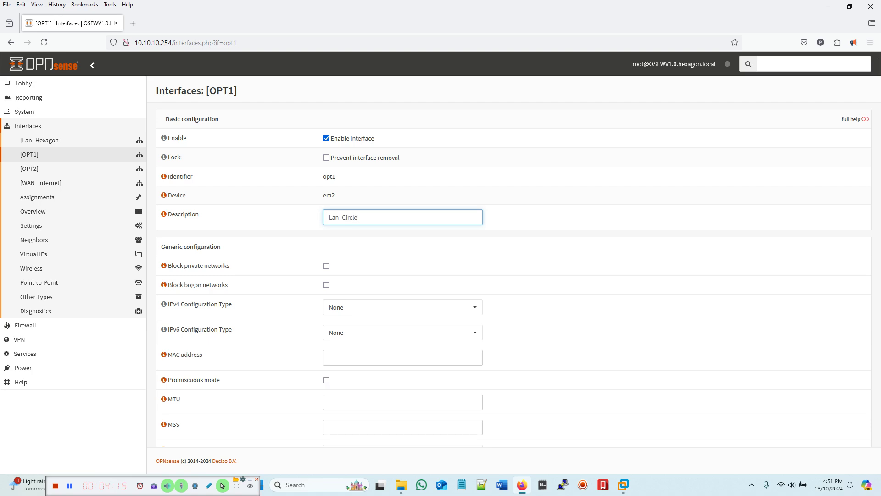
{"action": "scroll", "coordinate": [754, 254], "scroll_direction": "down", "scroll_amount": 3}
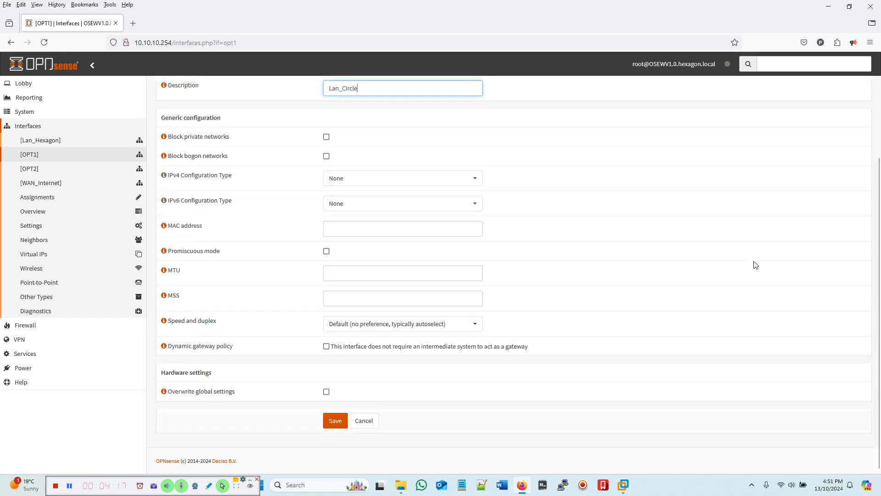
{"action": "left_click", "coordinate": [335, 421]}
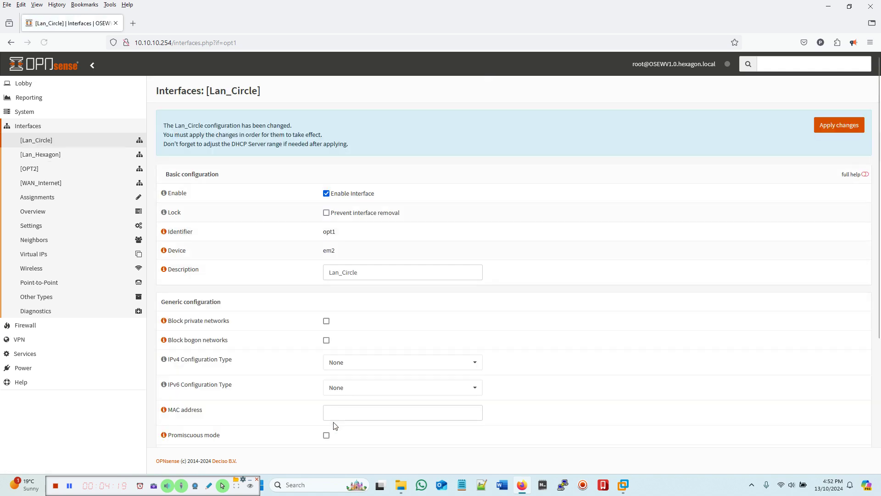
{"action": "left_click", "coordinate": [835, 132]}
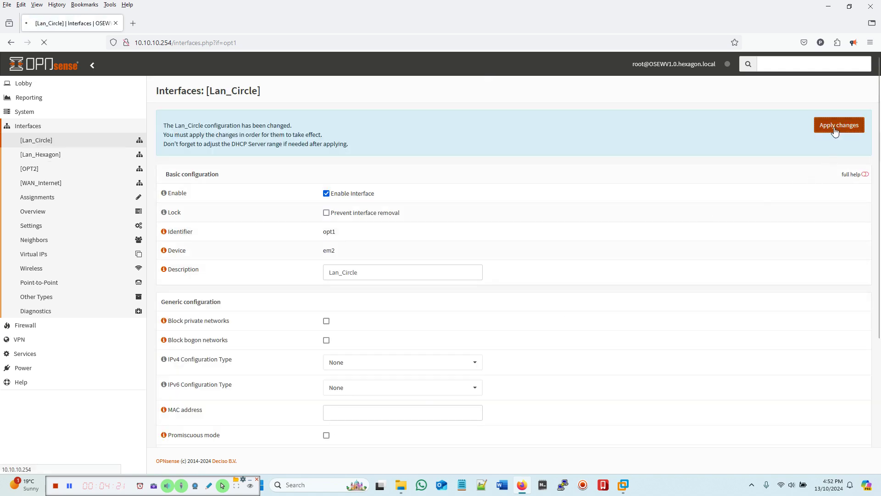
Step: Rename OPT2 to Lan_Rectangle, save, and apply the changes
{"action": "left_click", "coordinate": [28, 170]}
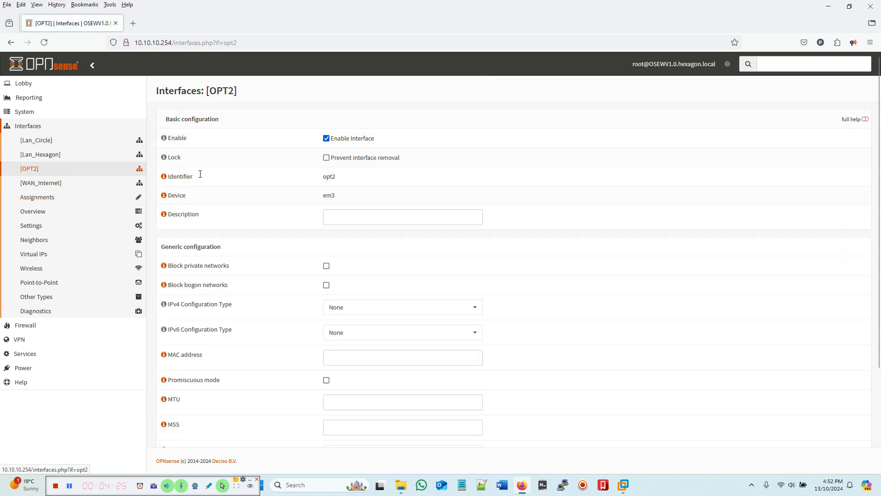
{"action": "left_click", "coordinate": [359, 218]}
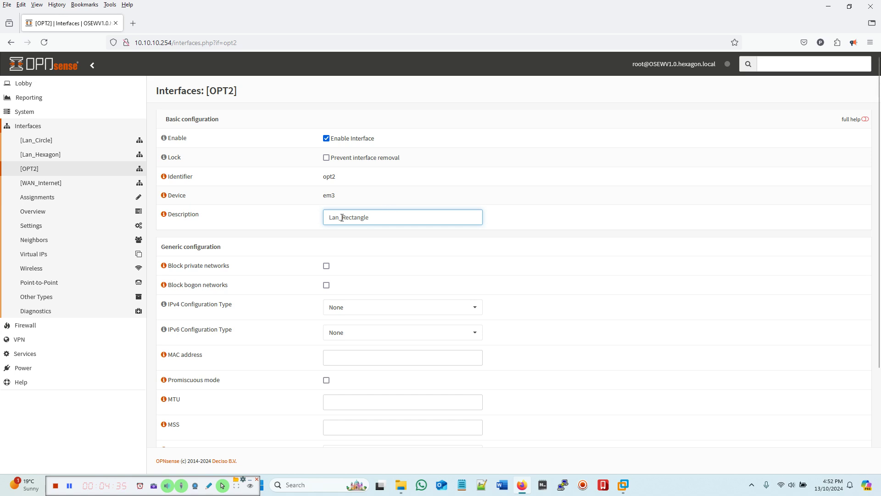
{"action": "scroll", "coordinate": [757, 294], "scroll_direction": "down", "scroll_amount": 3}
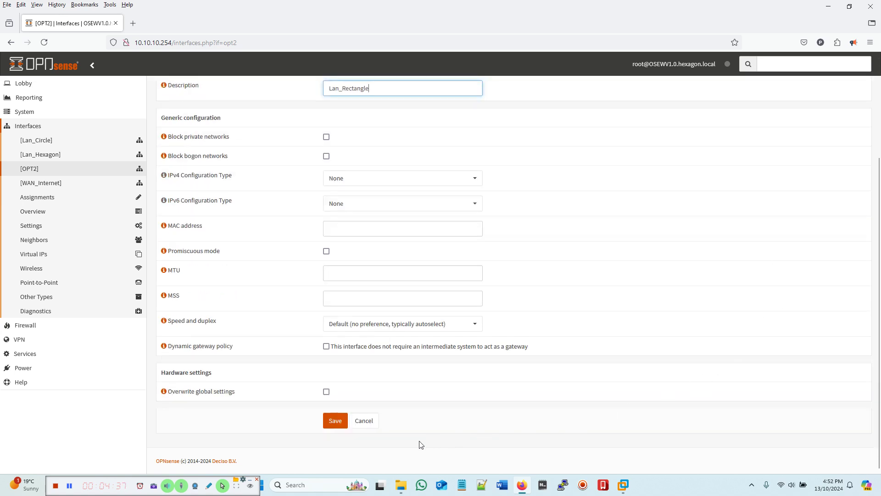
{"action": "left_click", "coordinate": [334, 420]}
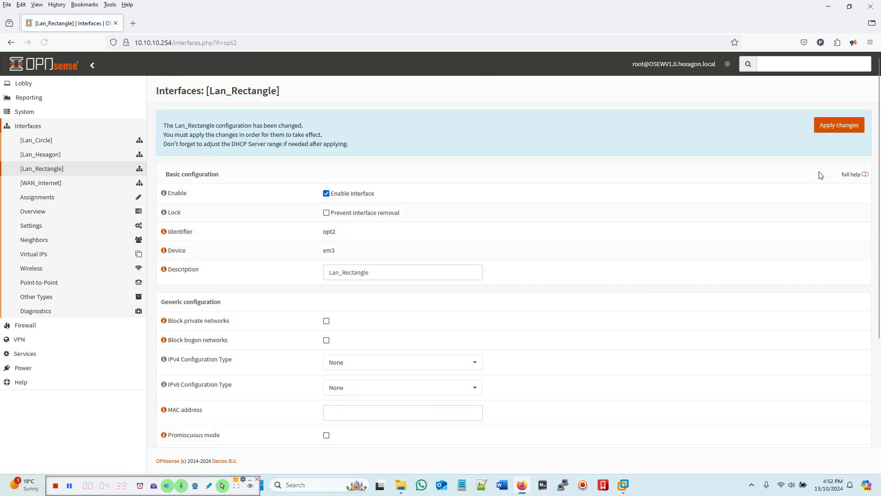
{"action": "left_click", "coordinate": [834, 134]}
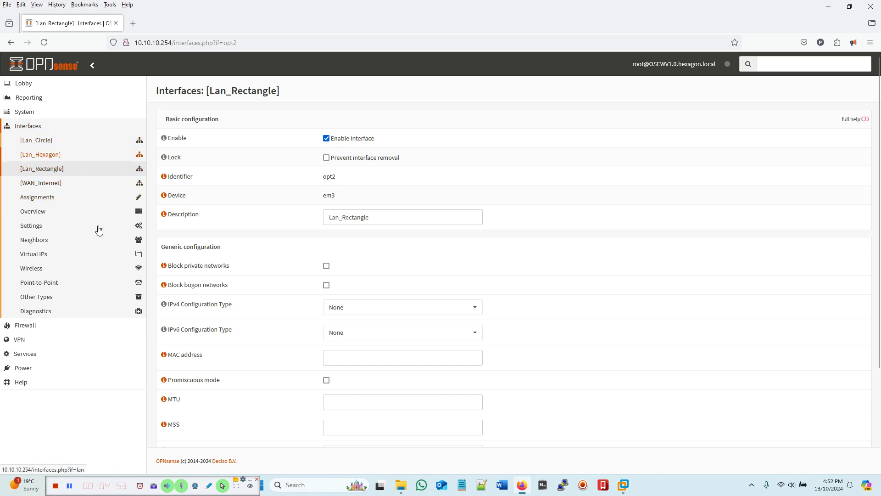
Step: Open Firewall > NAT > Outbound, showing automatic mode with two WAN_Internet rules
{"action": "left_click", "coordinate": [27, 326]}
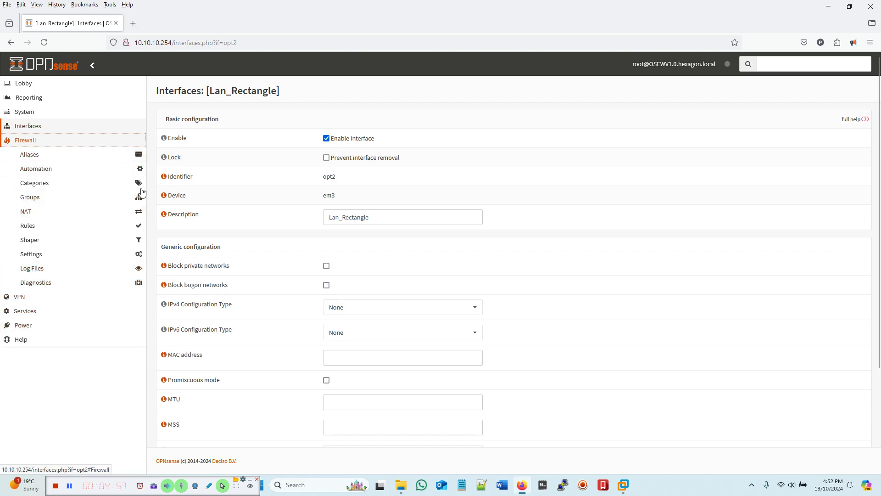
{"action": "left_click", "coordinate": [30, 211]}
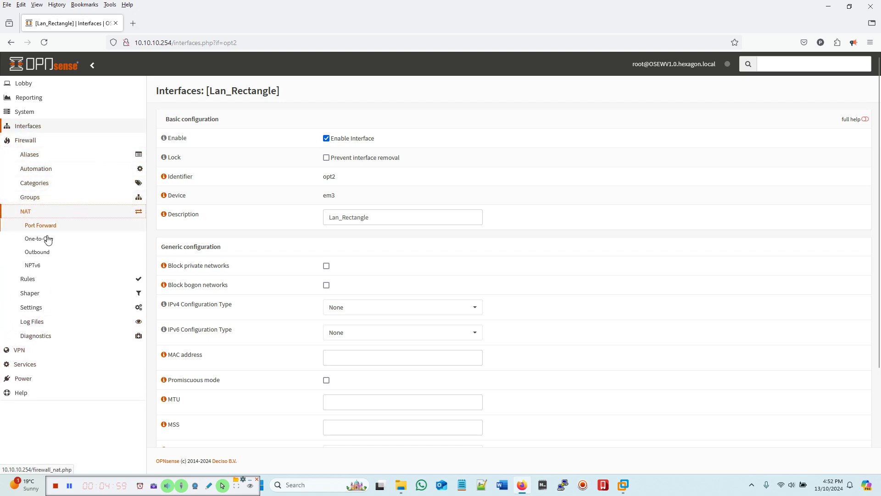
{"action": "left_click", "coordinate": [31, 281]}
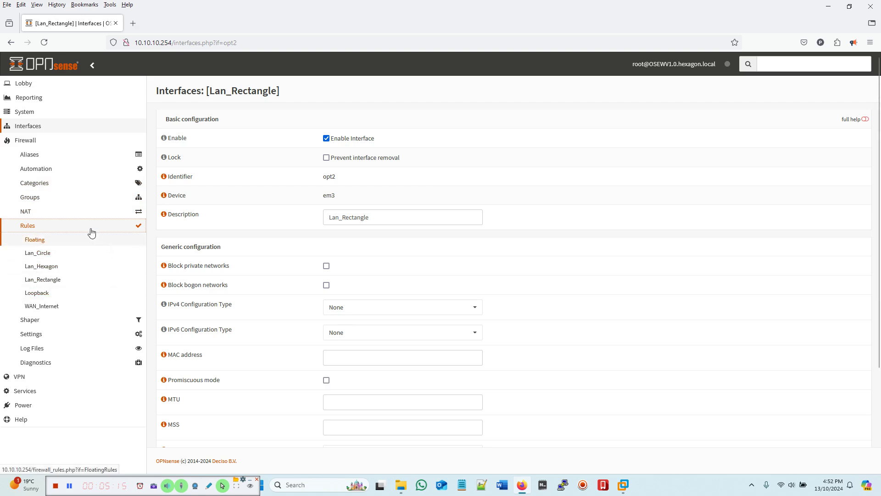
{"action": "left_click", "coordinate": [33, 212]}
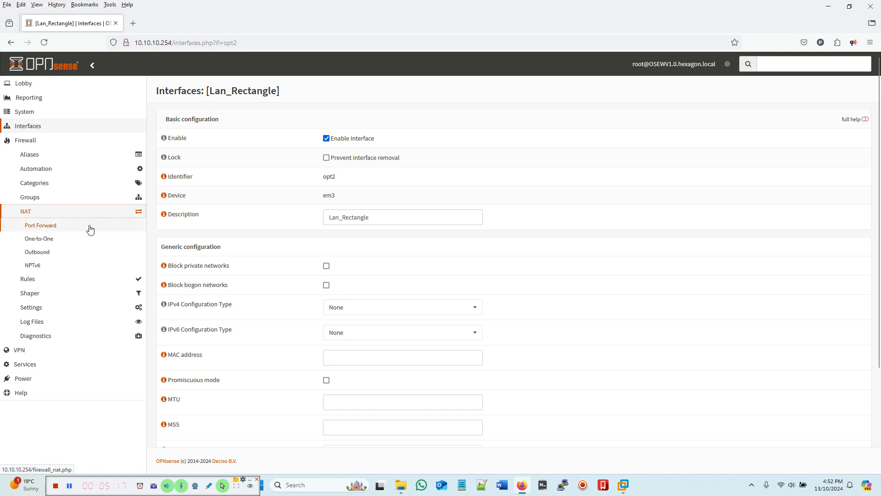
{"action": "left_click", "coordinate": [31, 254]}
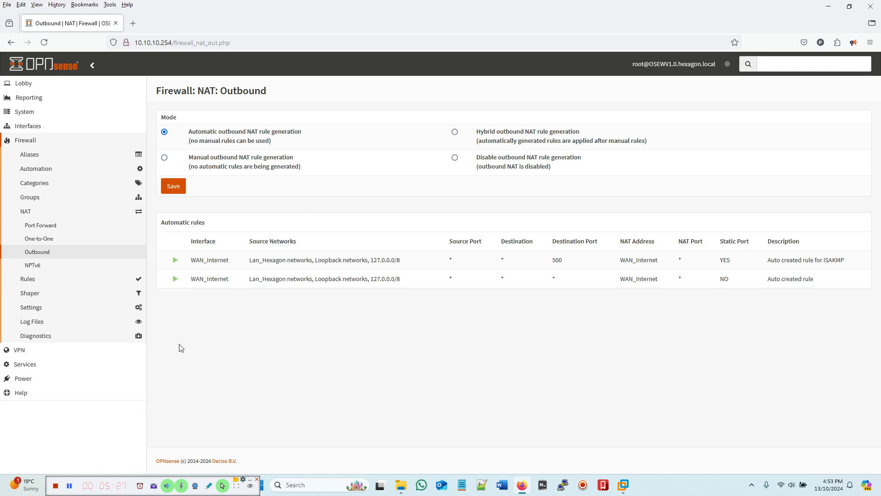
Step: Open Firewall > Rules > Lan_Hexagon to view its default allow-LAN-to-any rules
{"action": "left_click", "coordinate": [27, 279]}
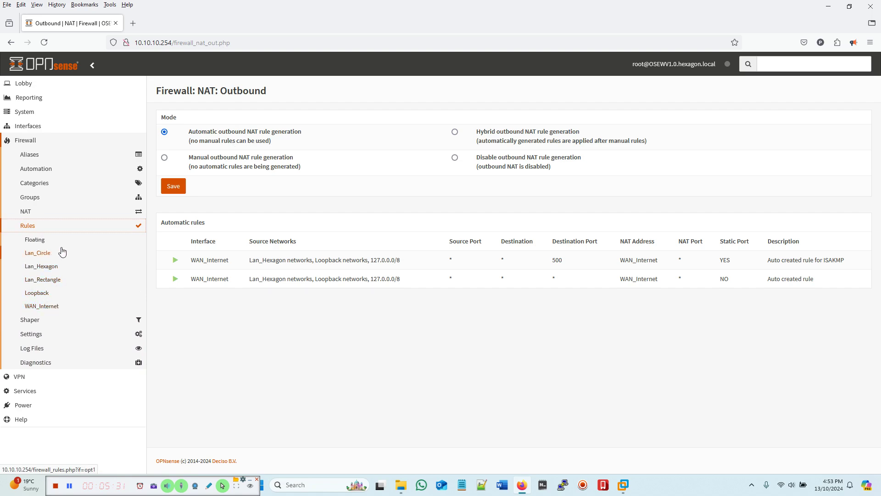
{"action": "left_click", "coordinate": [34, 270]}
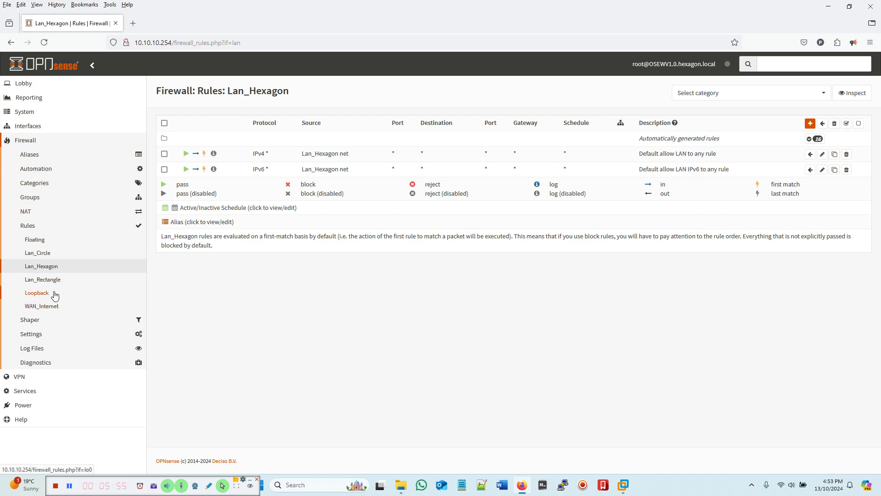
Step: Look at the empty Lan_Circle rules, then open Firewall > Log Files > Live View
{"action": "left_click", "coordinate": [46, 256]}
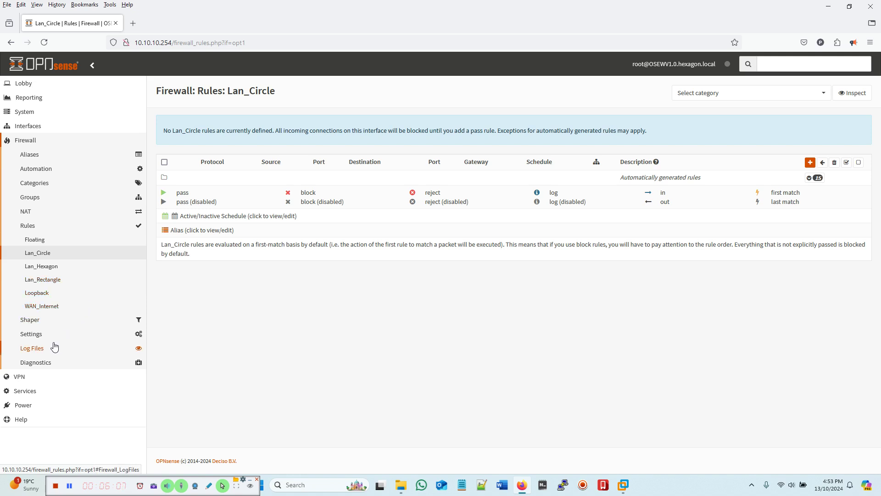
{"action": "left_click", "coordinate": [34, 351]}
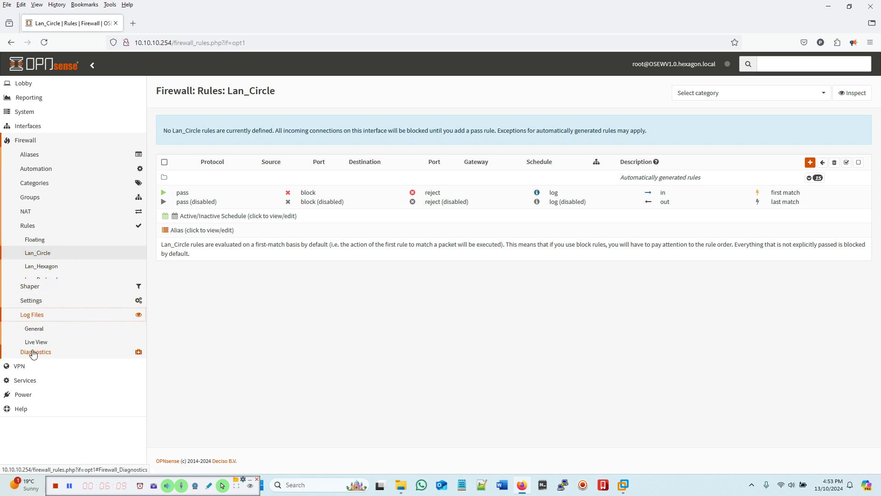
{"action": "left_click", "coordinate": [39, 297]}
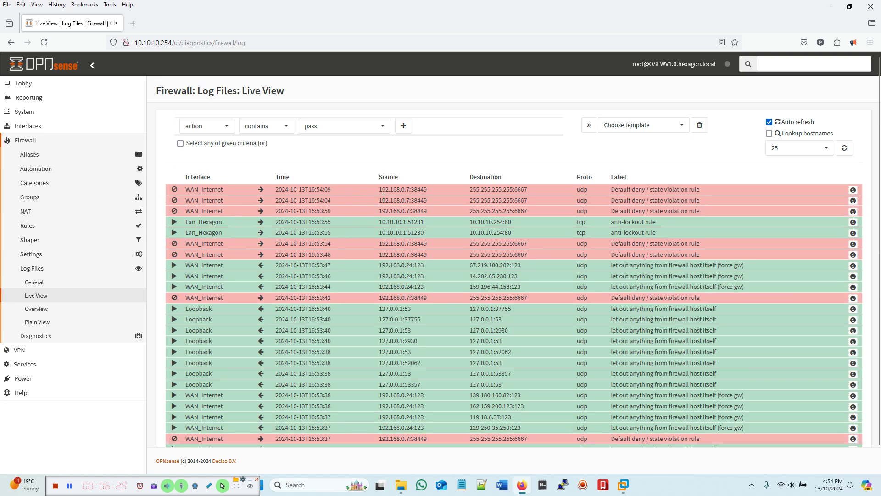
Step: Inspect the full details of a blocked Default deny / state violation log entry
{"action": "left_click_drag", "start_coordinate": [379, 189], "coordinate": [533, 194]}
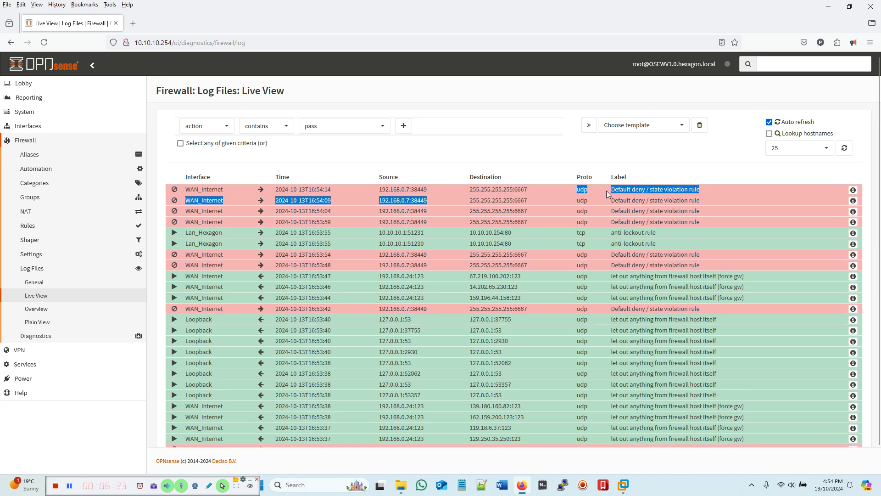
{"action": "left_click", "coordinate": [595, 187]}
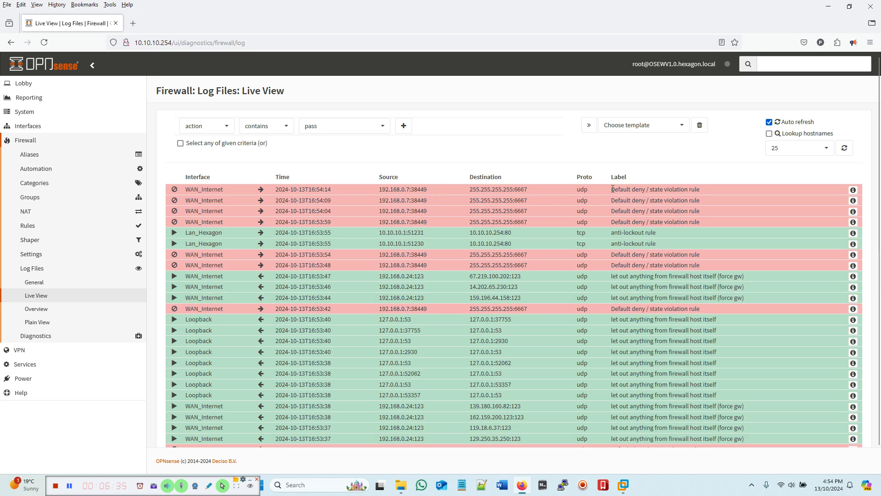
{"action": "left_click_drag", "start_coordinate": [612, 188], "coordinate": [763, 195]}
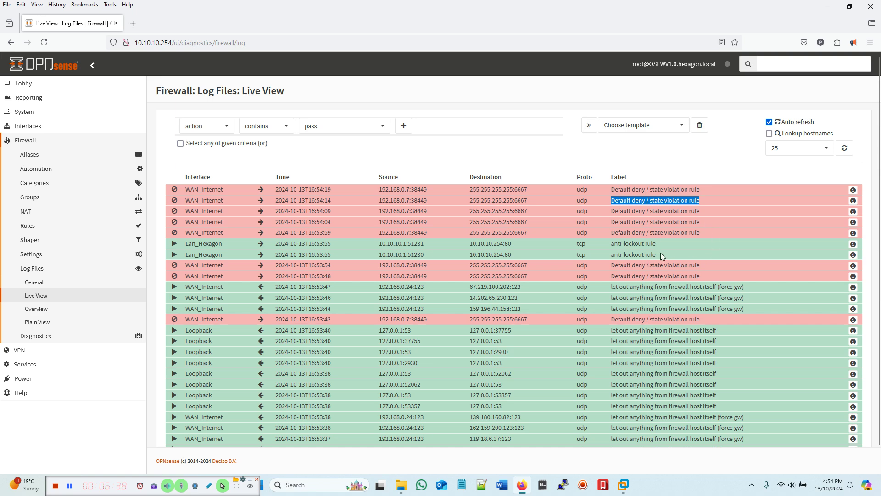
{"action": "left_click", "coordinate": [853, 191]}
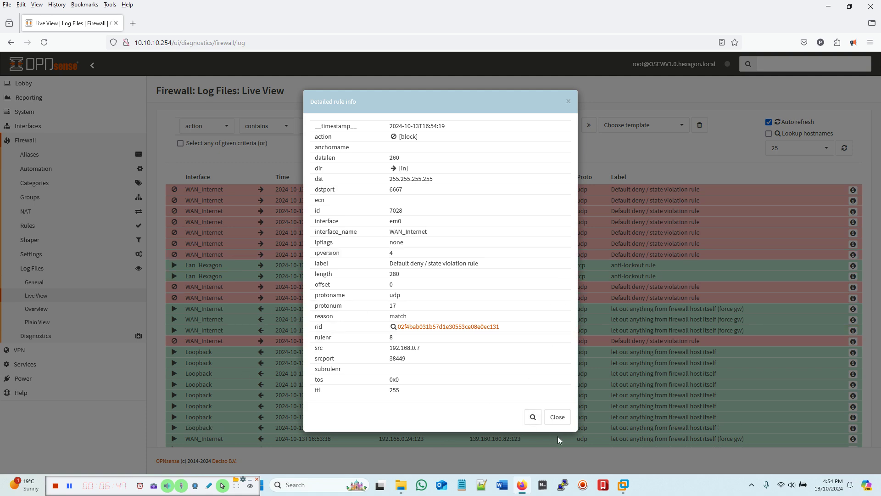
{"action": "left_click", "coordinate": [552, 419]}
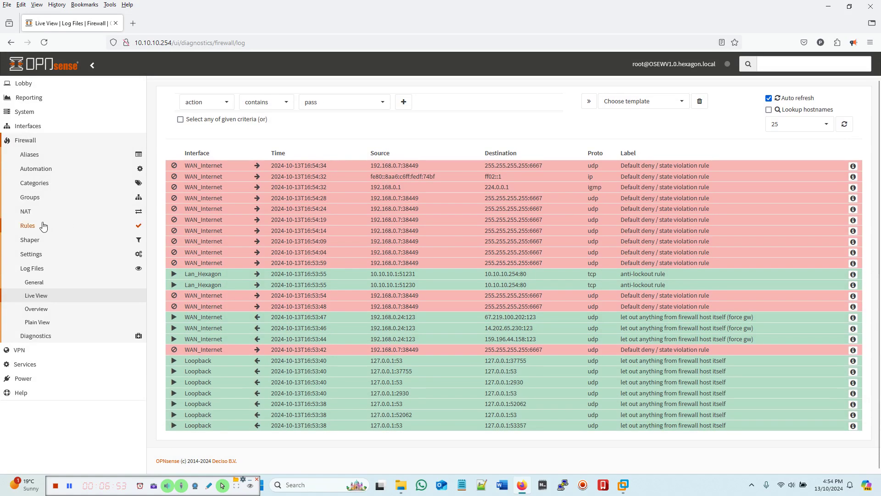
Step: Switch to the DC01-Lab1.0 virtual machine from the VMware taskbar preview
{"action": "scroll", "coordinate": [281, 315], "scroll_direction": "up", "scroll_amount": 1}
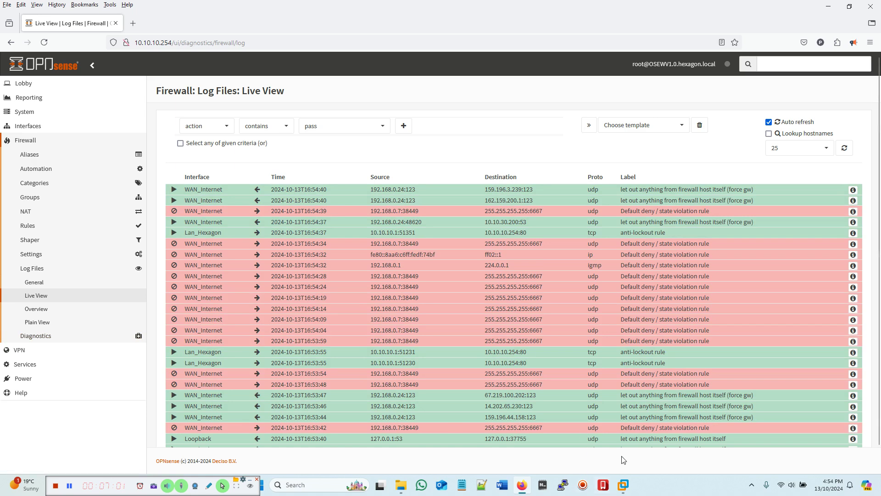
{"action": "mouse_move", "coordinate": [623, 487]}
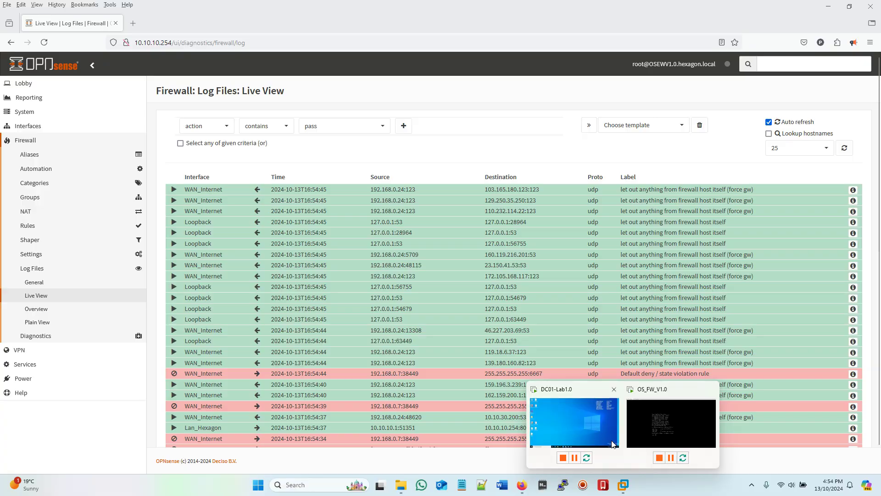
{"action": "left_click", "coordinate": [574, 422]}
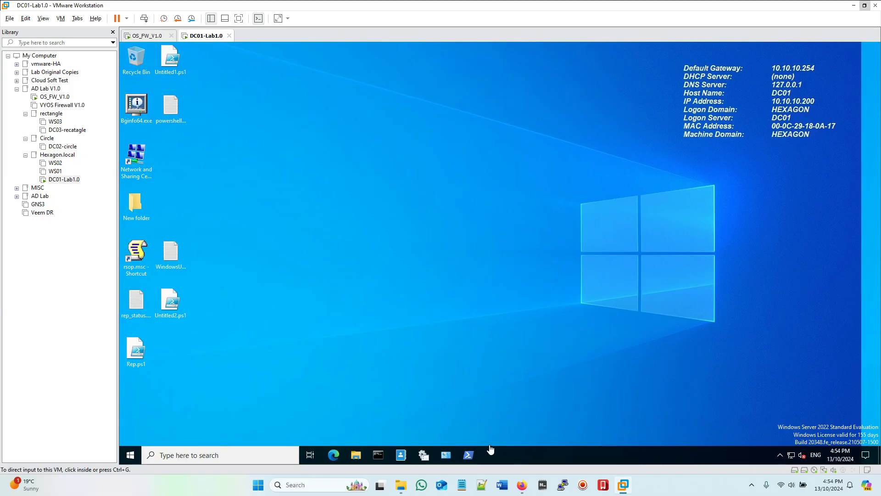
Step: Ping the gateway 10.10.10.254 from DC01's command prompt, get replies, then check the OPNsense log
{"action": "left_click", "coordinate": [375, 458]}
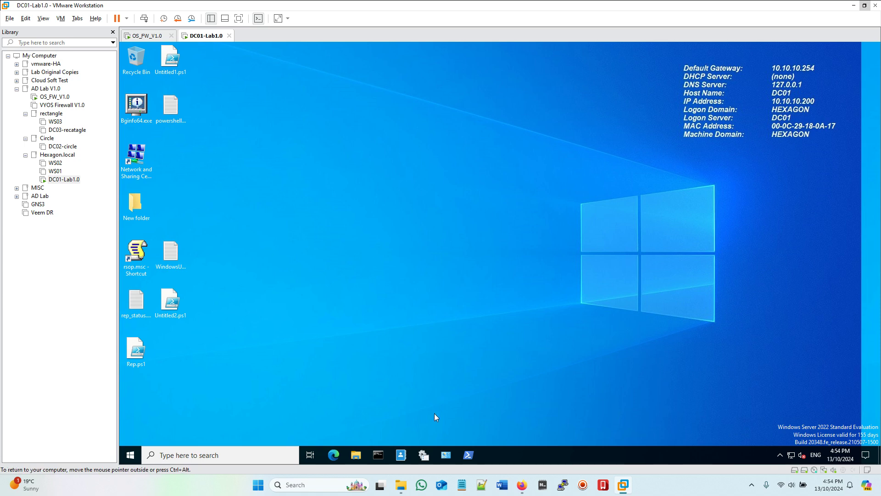
{"action": "left_click", "coordinate": [383, 456]}
{"action": "left_click_drag", "start_coordinate": [308, 78], "coordinate": [408, 95]}
{"action": "type", "text": "ping 10.10.10"}
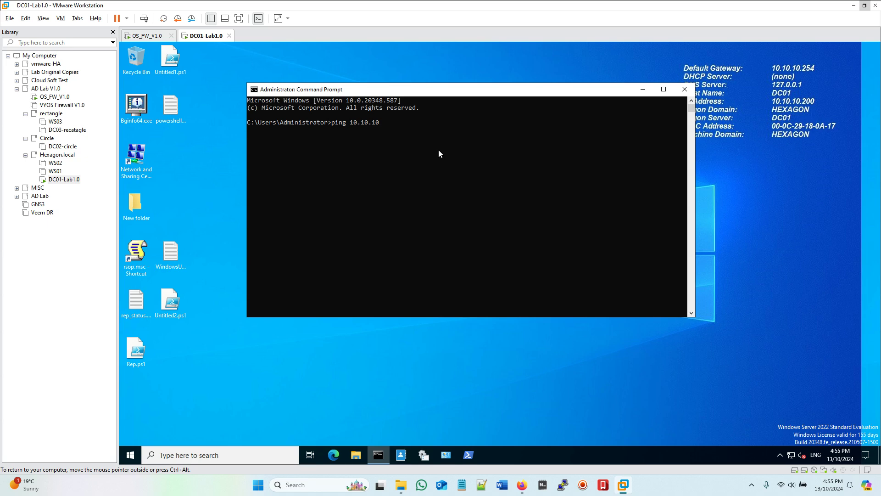
{"action": "type", "text": ".254"}
{"action": "key", "text": "Return"}
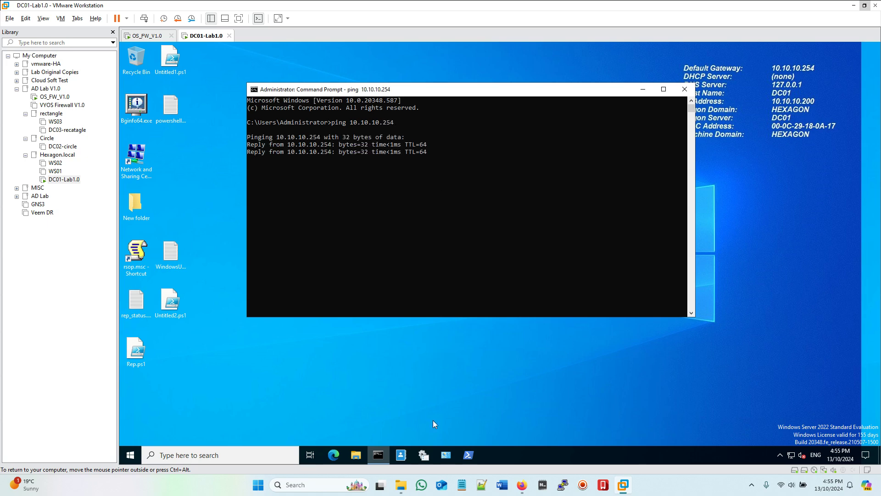
{"action": "left_click", "coordinate": [522, 485]}
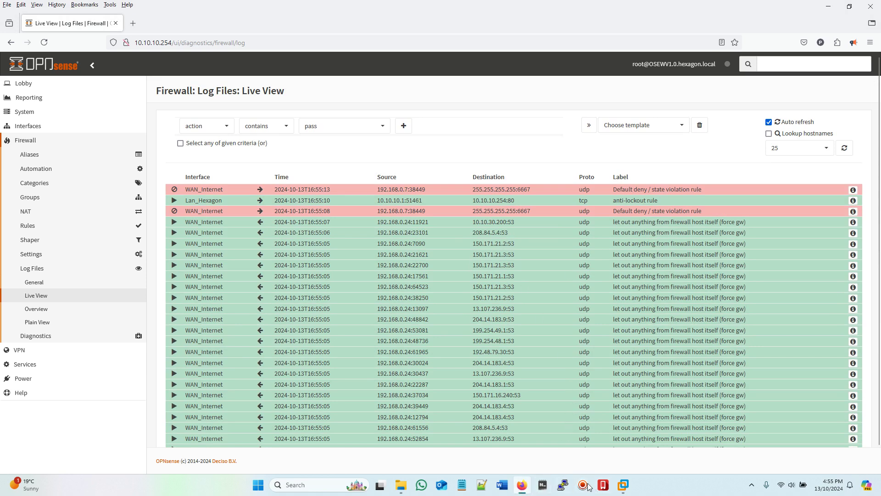
Step: Load the Microsoft 365 site in DC01's Edge browser and check the OPNsense live log
{"action": "mouse_move", "coordinate": [623, 485]}
{"action": "left_click", "coordinate": [569, 430]}
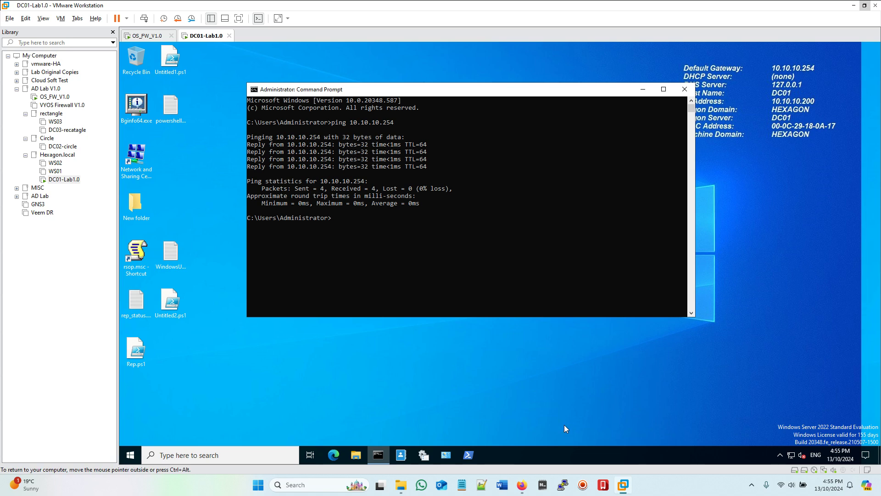
{"action": "left_click", "coordinate": [334, 455]}
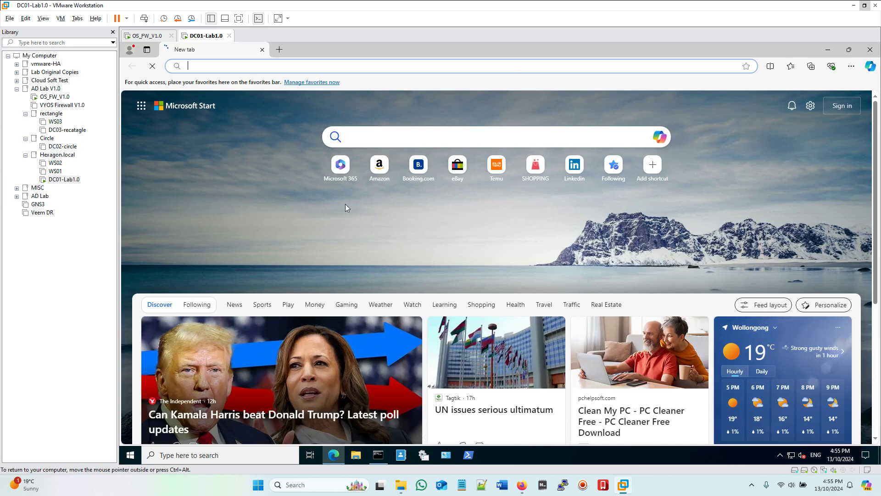
{"action": "left_click", "coordinate": [340, 174]}
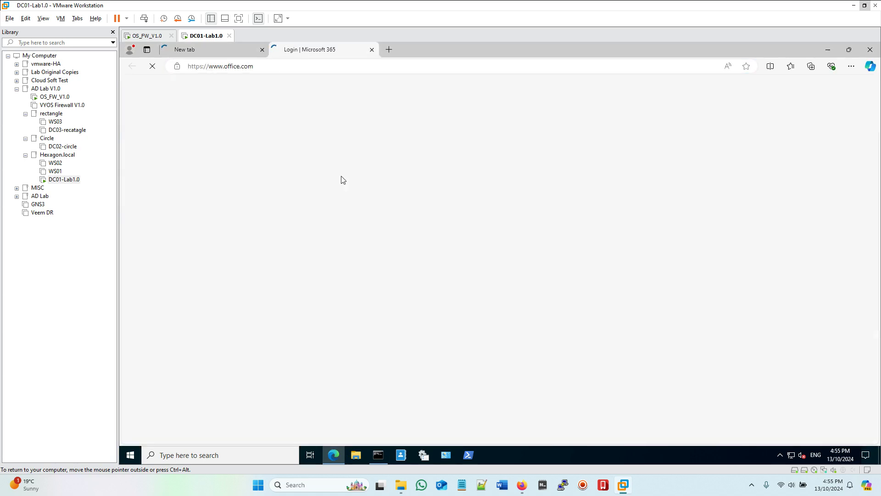
{"action": "left_click", "coordinate": [523, 486]}
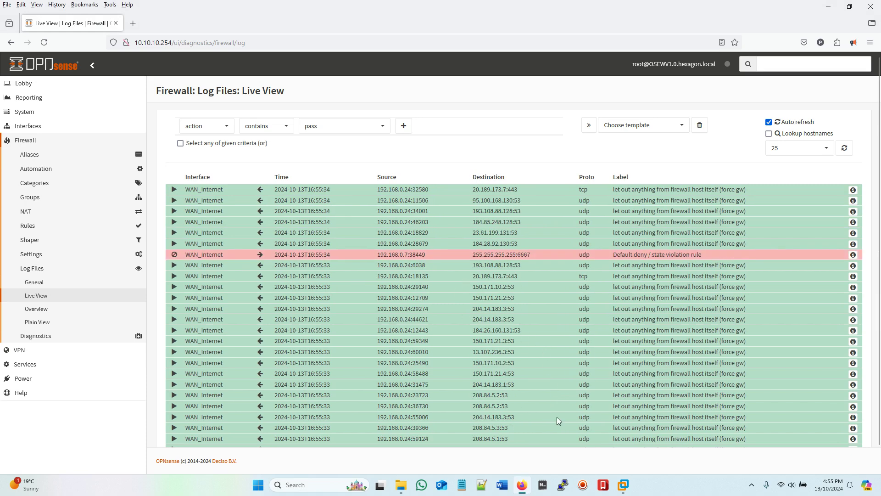
Step: Close DC01's browser and open the DC02-circle virtual machine in the Library
{"action": "mouse_move", "coordinate": [624, 485]}
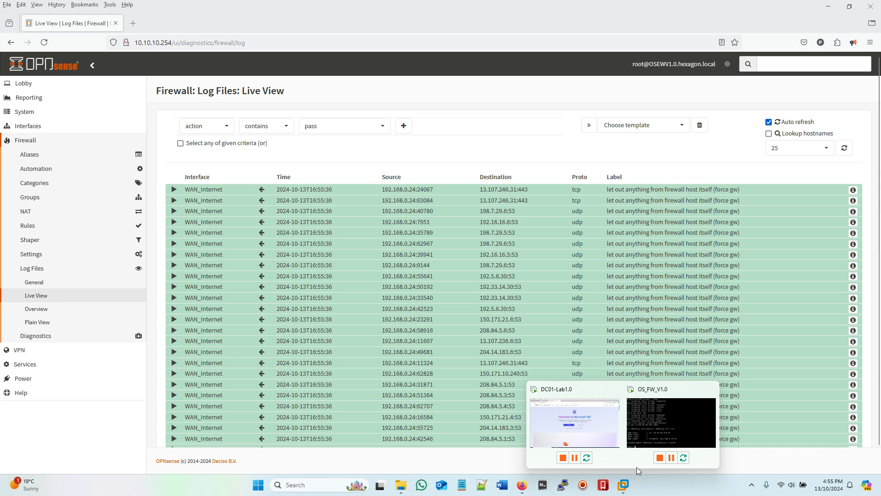
{"action": "left_click", "coordinate": [569, 428]}
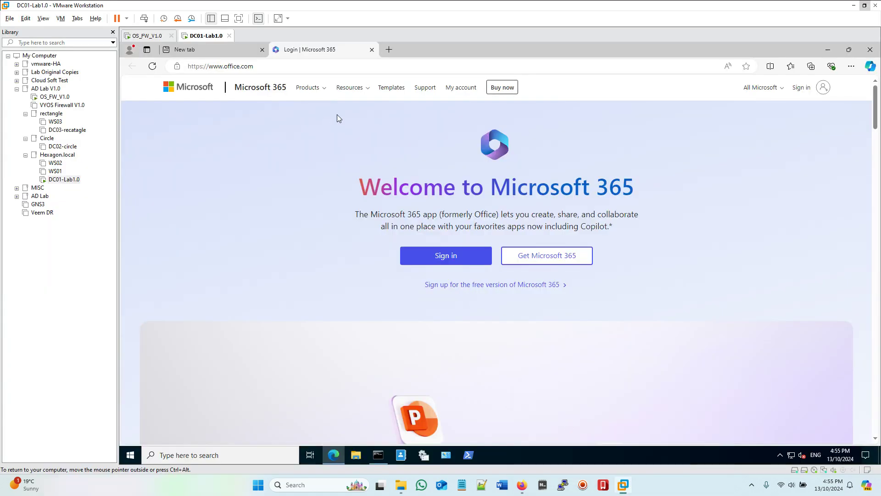
{"action": "left_click", "coordinate": [869, 53]}
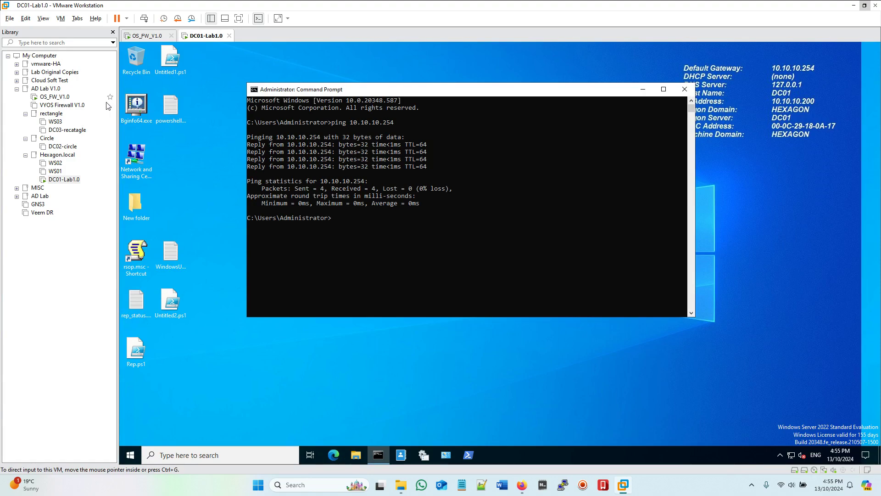
{"action": "left_click", "coordinate": [62, 146]}
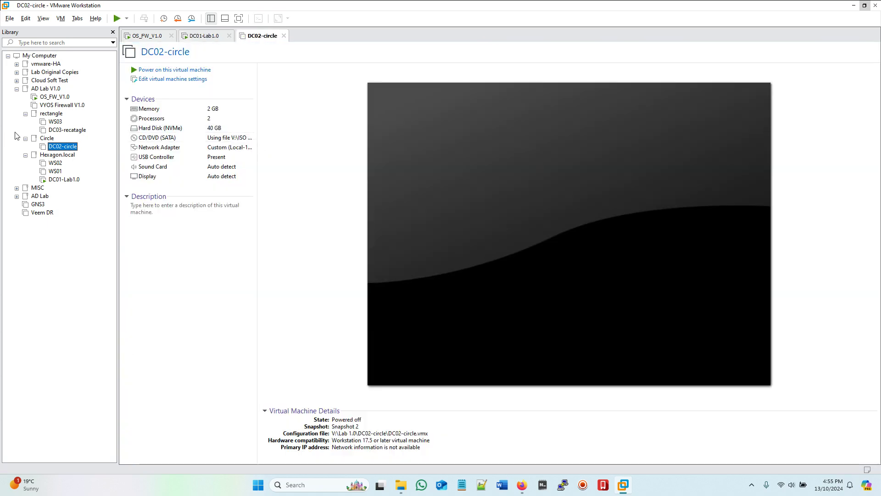
Step: Power on DC02-circle and watch its 10.10.20.200 broadcasts blocked by default deny in the log
{"action": "left_click", "coordinate": [168, 70]}
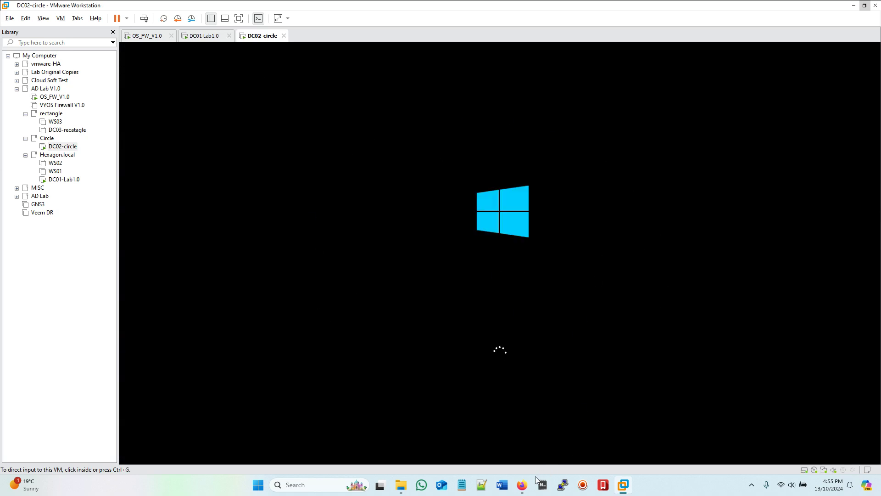
{"action": "left_click", "coordinate": [523, 483]}
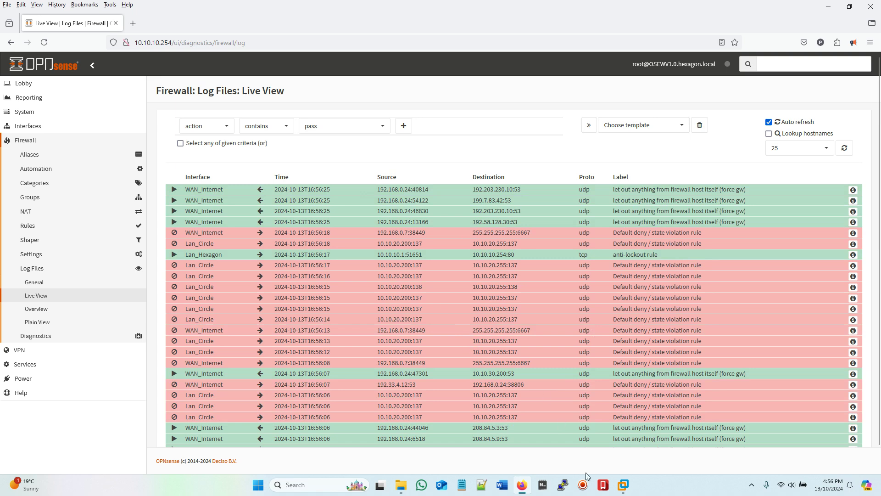
Step: Check the DC02-circle console and inspect the blocked Lan_Circle entry's source and destination addresses
{"action": "mouse_move", "coordinate": [623, 485]}
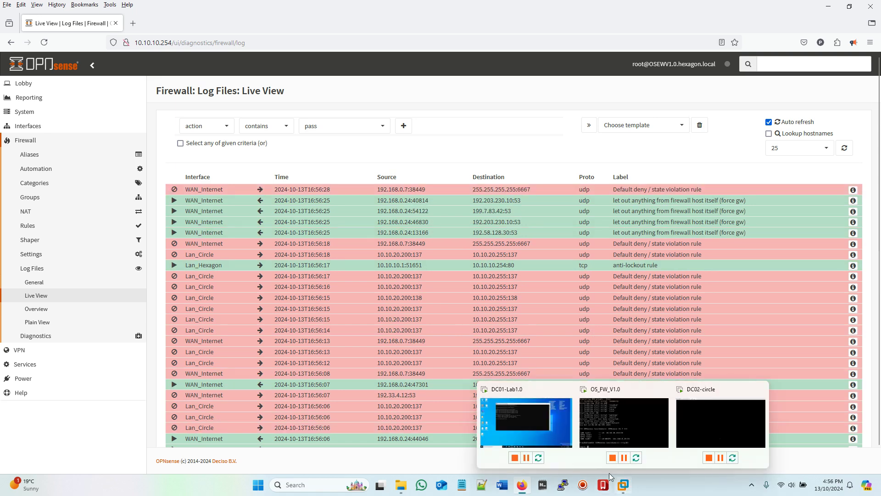
{"action": "left_click", "coordinate": [715, 436]}
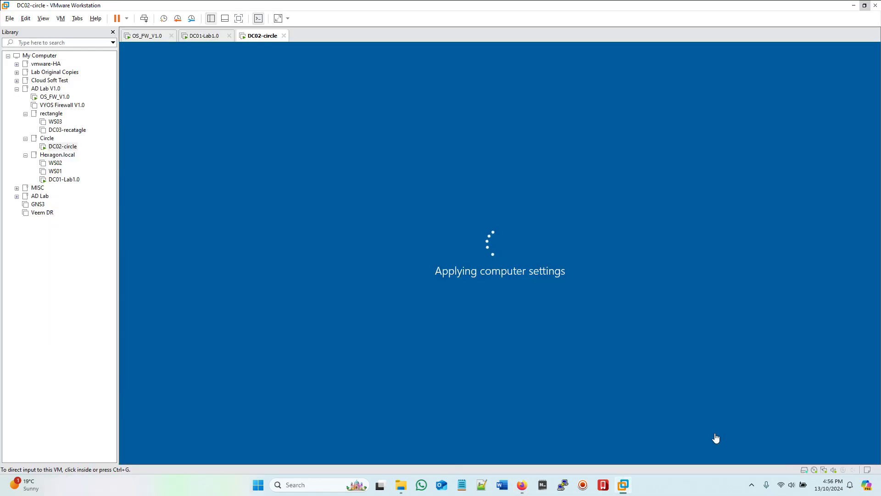
{"action": "mouse_move", "coordinate": [616, 480]}
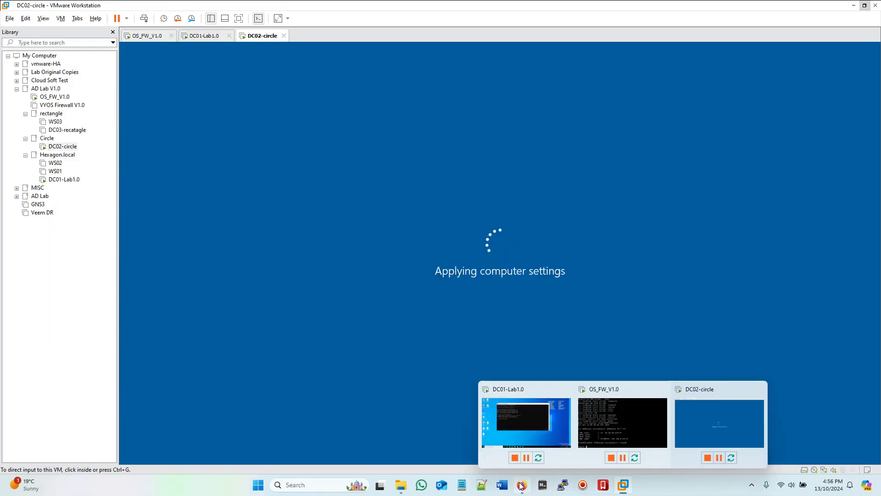
{"action": "left_click", "coordinate": [522, 484]}
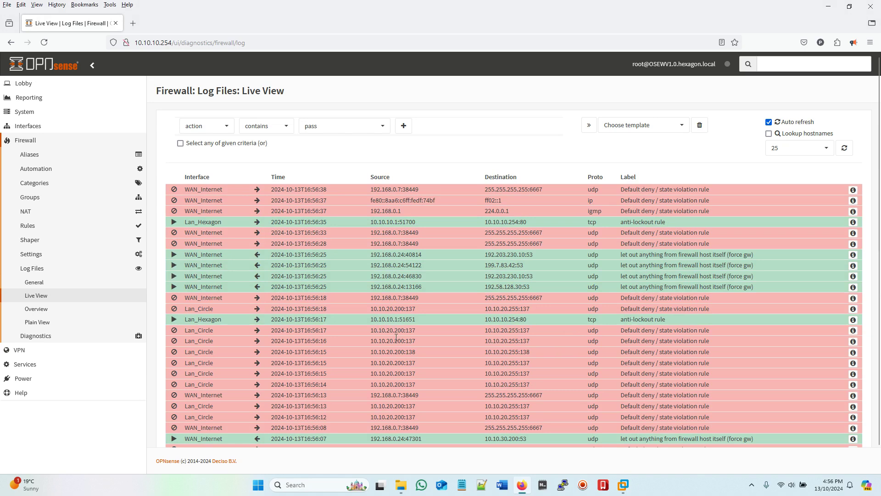
{"action": "left_click_drag", "start_coordinate": [416, 330], "coordinate": [372, 330]}
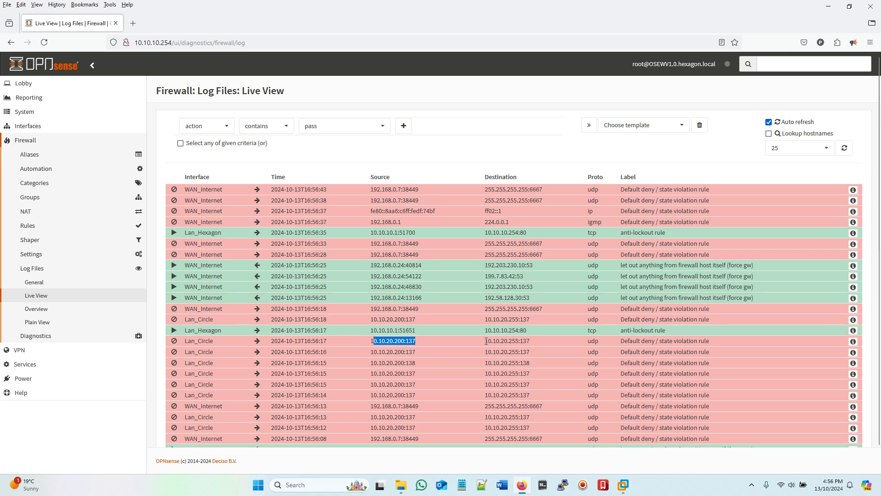
{"action": "left_click_drag", "start_coordinate": [488, 341], "coordinate": [544, 343]}
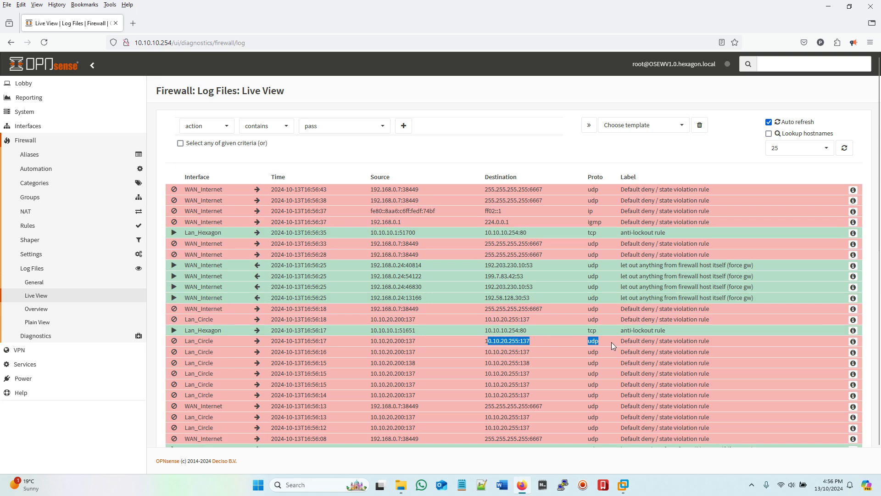
{"action": "left_click", "coordinate": [543, 340]}
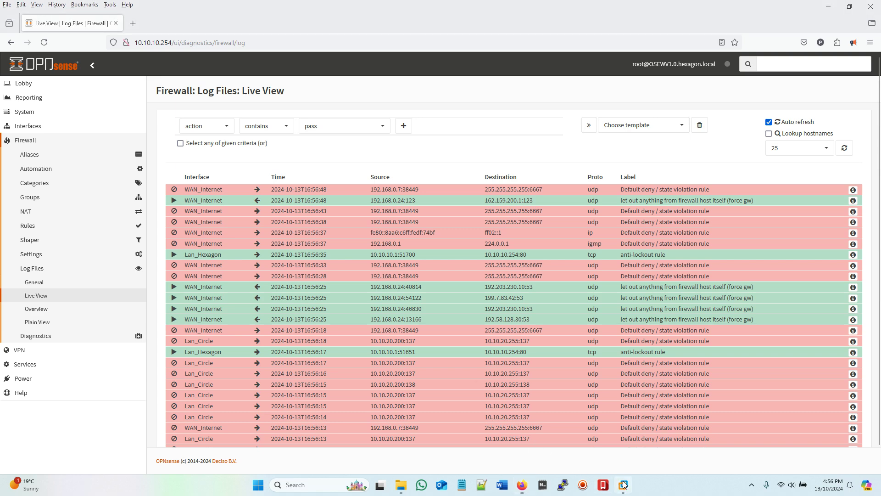
{"action": "mouse_move", "coordinate": [624, 484]}
{"action": "left_click", "coordinate": [728, 417]}
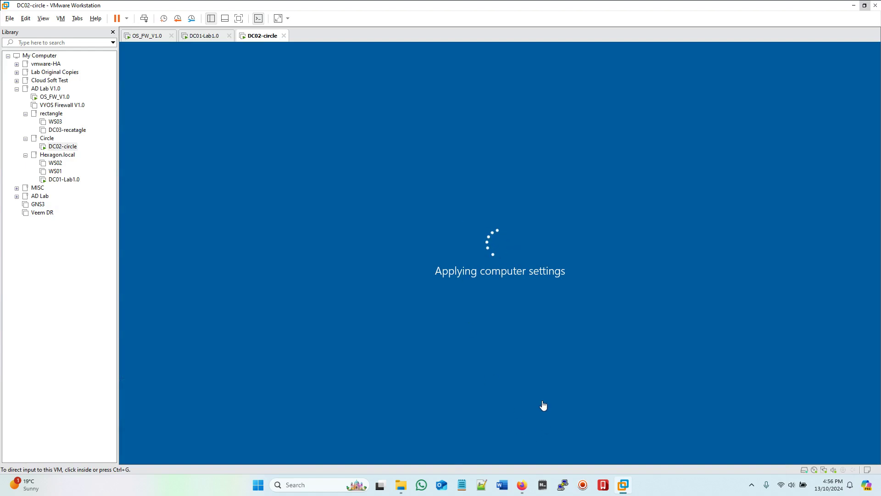
{"action": "left_click", "coordinate": [520, 486]}
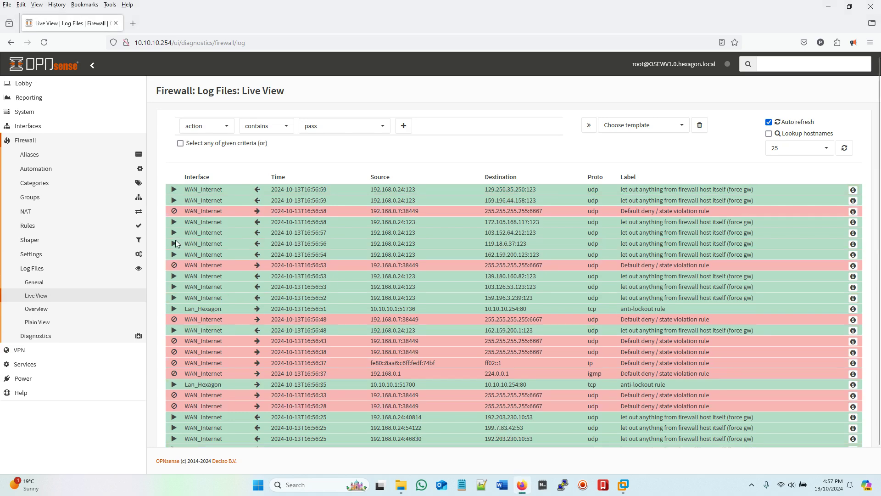
Step: Review the Lan_Circle interface settings, IPv4 type still None, then bring up DC02-circle's lock screen
{"action": "left_click", "coordinate": [41, 126]}
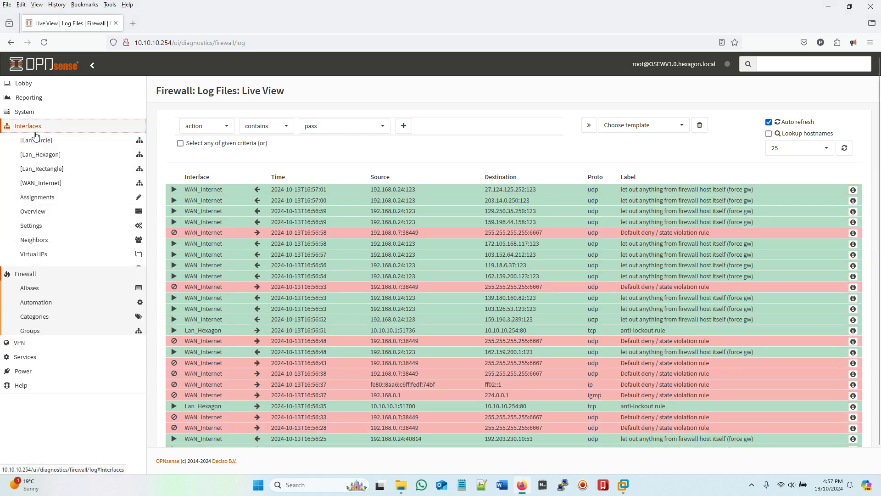
{"action": "left_click", "coordinate": [41, 144]}
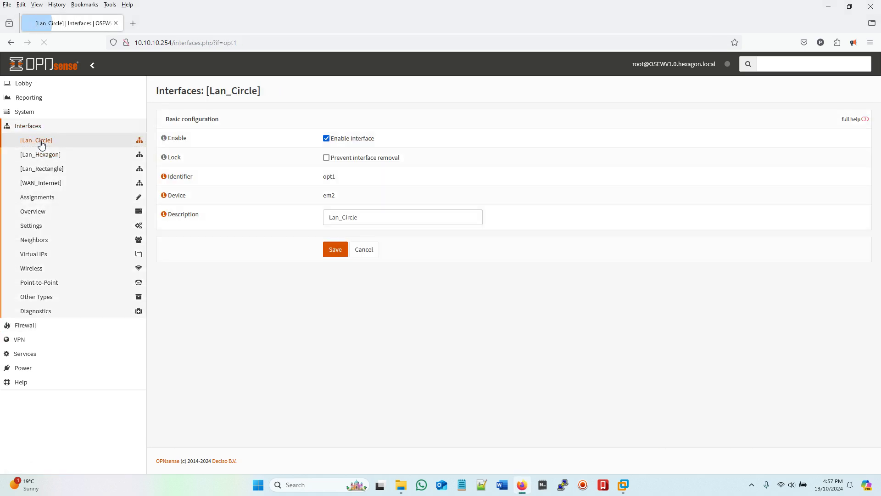
{"action": "scroll", "coordinate": [550, 229], "scroll_direction": "down", "scroll_amount": 3}
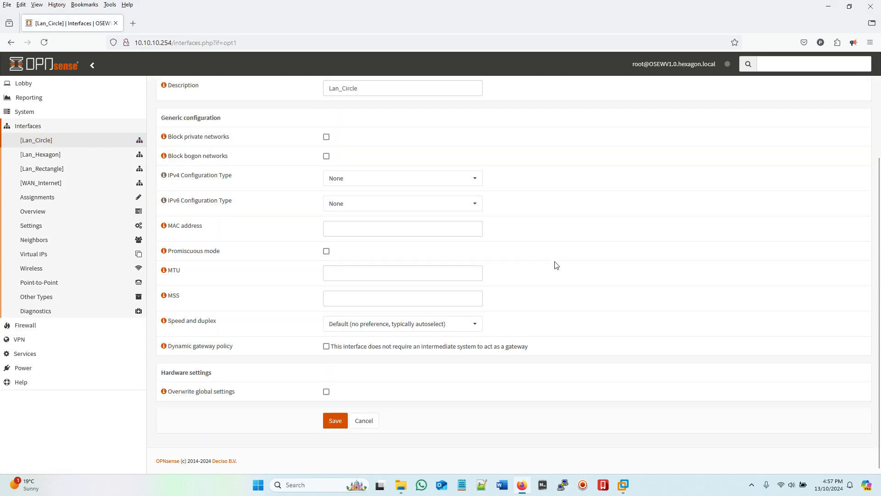
{"action": "scroll", "coordinate": [556, 264], "scroll_direction": "up", "scroll_amount": 2}
{"action": "scroll", "coordinate": [557, 266], "scroll_direction": "down", "scroll_amount": 1}
{"action": "scroll", "coordinate": [556, 265], "scroll_direction": "down", "scroll_amount": 1}
{"action": "scroll", "coordinate": [556, 266], "scroll_direction": "up", "scroll_amount": 3}
{"action": "scroll", "coordinate": [556, 265], "scroll_direction": "down", "scroll_amount": 1}
{"action": "scroll", "coordinate": [557, 265], "scroll_direction": "down", "scroll_amount": 2}
{"action": "mouse_move", "coordinate": [624, 482]}
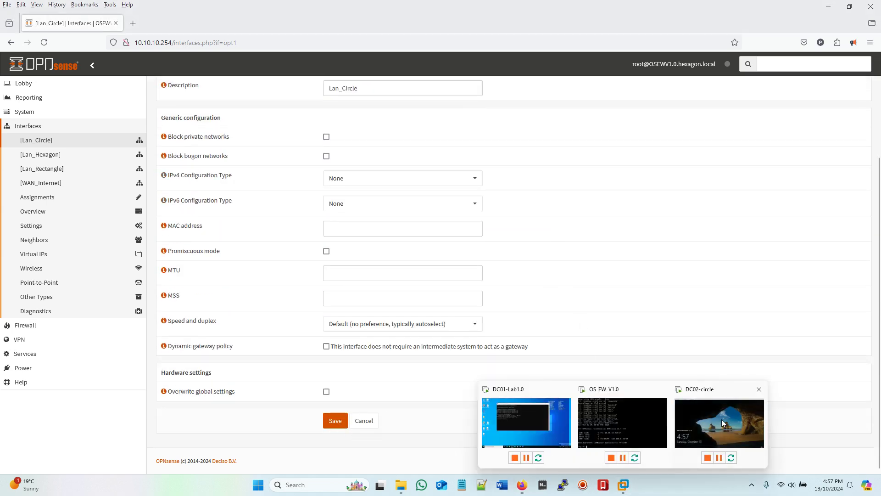
{"action": "left_click", "coordinate": [719, 423]}
Step: Sign in to DC02-circle as Administrator with the account password
{"action": "left_click", "coordinate": [144, 20]}
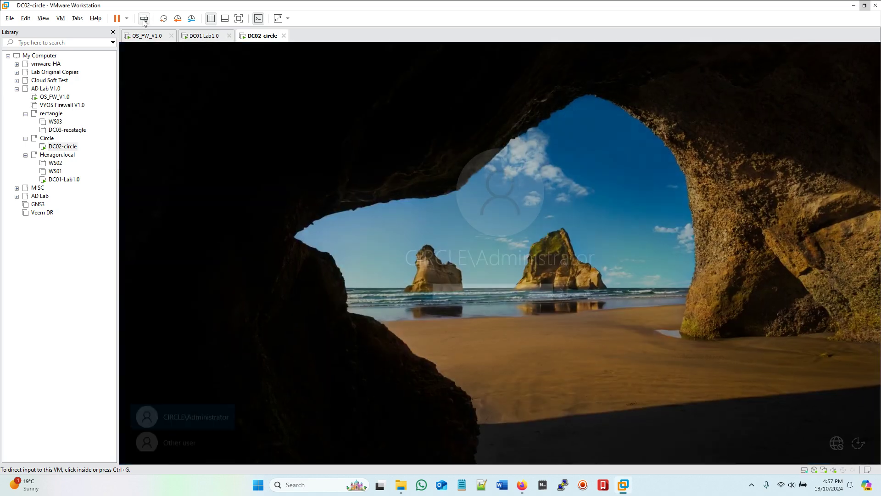
{"action": "left_click", "coordinate": [460, 293]}
{"action": "type", "text": "****"}
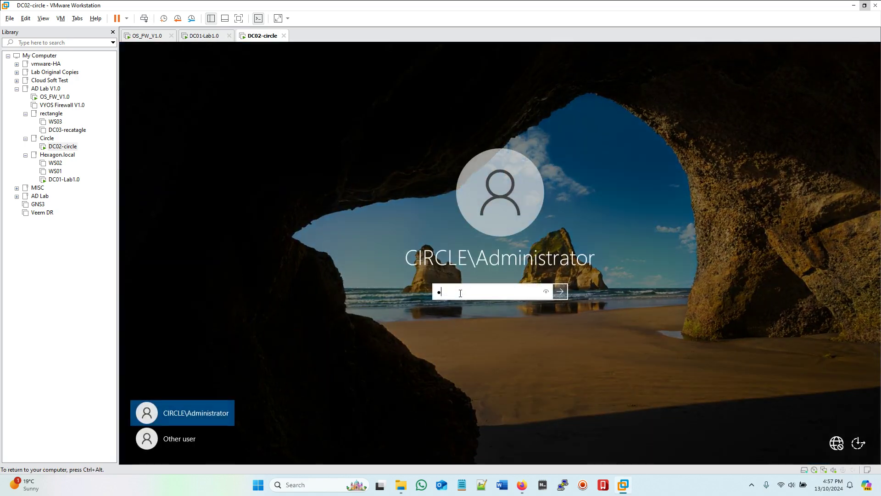
{"action": "type", "text": "******"}
{"action": "key", "text": "Return"}
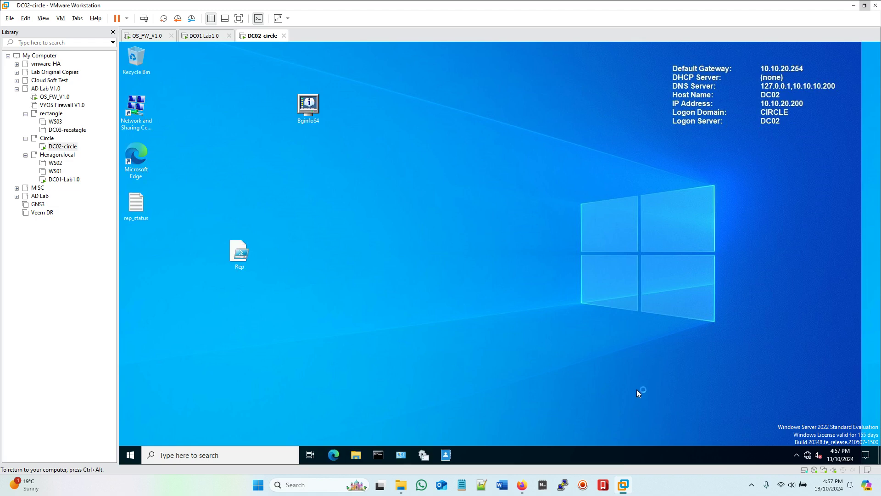
Step: Run a continuous ping to gateway 10.10.20.254 from an administrator command prompt
{"action": "left_click", "coordinate": [378, 454]}
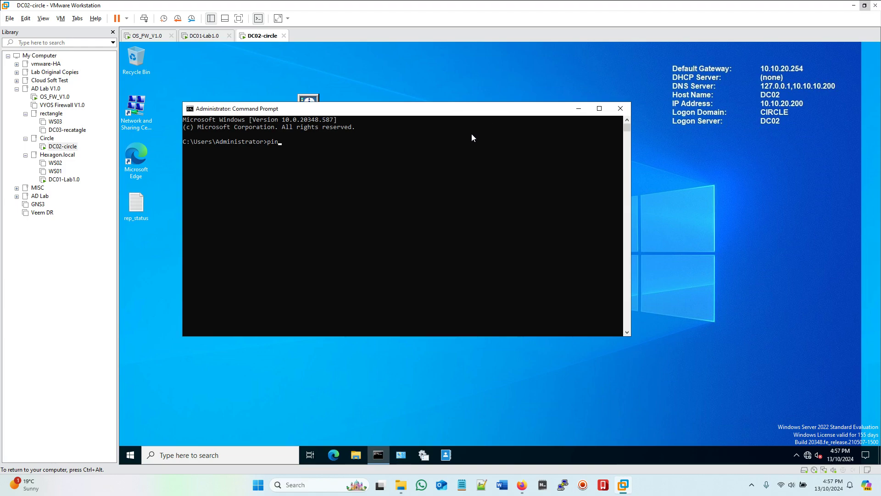
{"action": "type", "text": "ping 10.10.20.254 -t"}
{"action": "key", "text": "Return"}
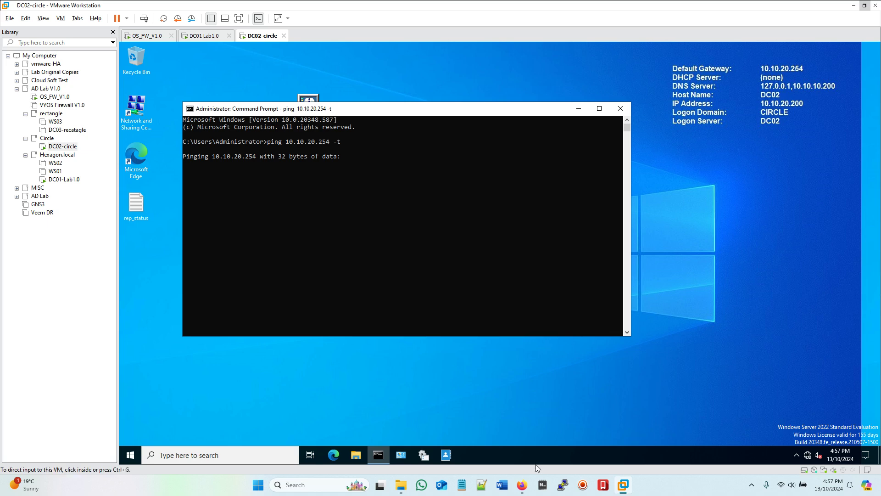
Step: Open the OPNsense Firewall > Log Files > Live View page
{"action": "left_click", "coordinate": [522, 484]}
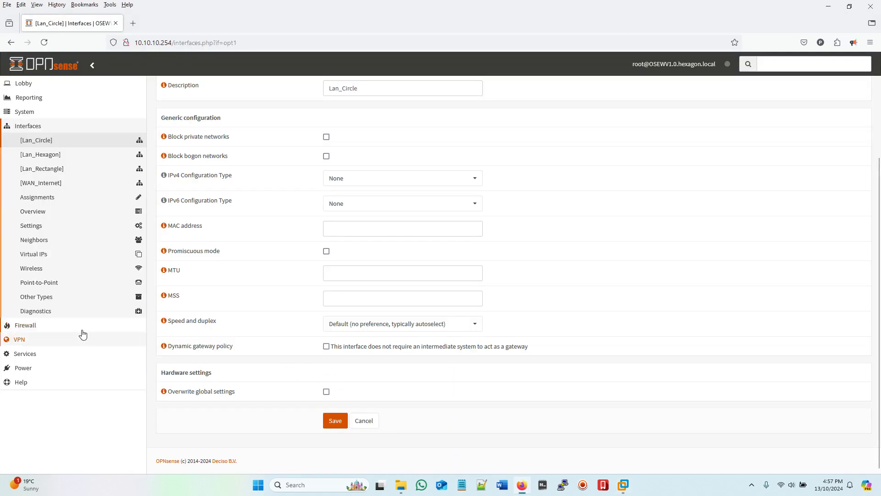
{"action": "left_click", "coordinate": [40, 325]}
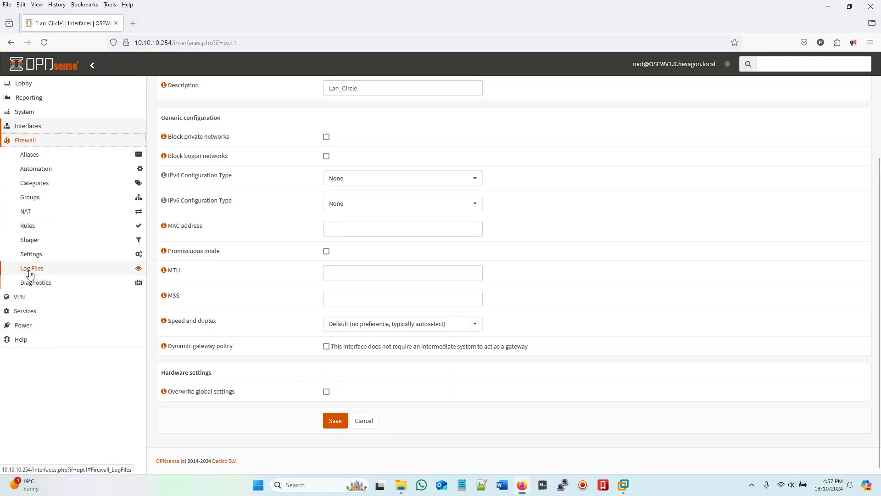
{"action": "left_click", "coordinate": [29, 274]}
{"action": "left_click", "coordinate": [36, 296]}
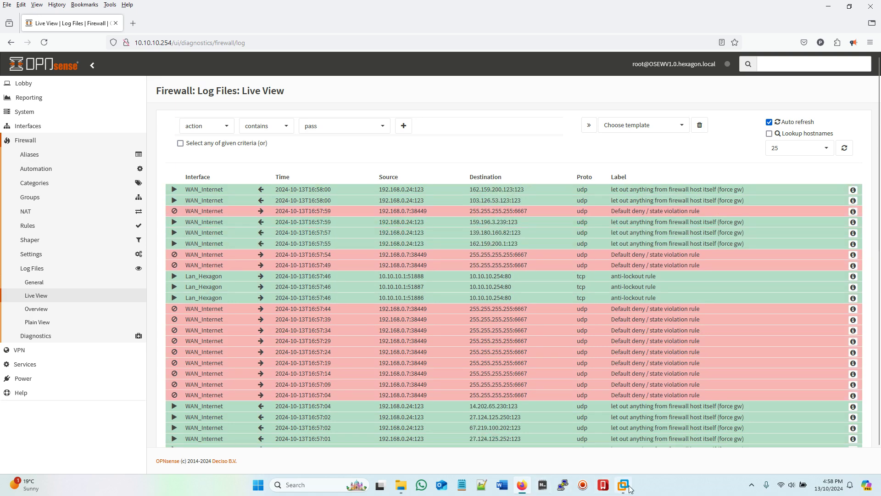
Step: Compare with DC02-circle's ping, still timing out, then return to OPNsense's interface list
{"action": "mouse_move", "coordinate": [630, 488]}
{"action": "left_click", "coordinate": [706, 422]}
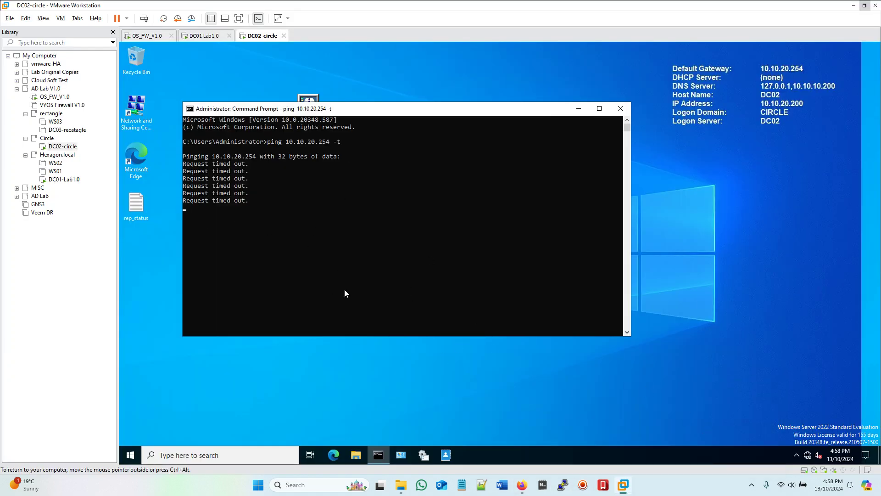
{"action": "left_click", "coordinate": [522, 484]}
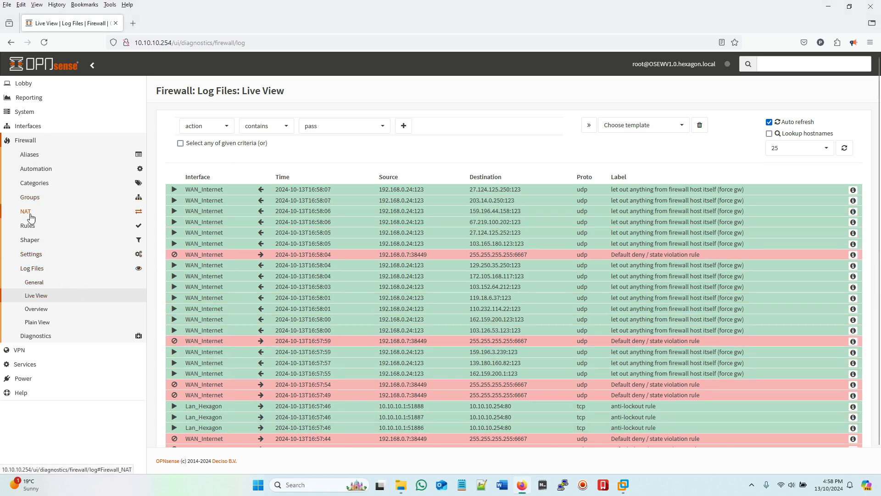
{"action": "left_click", "coordinate": [32, 126]}
Step: Set Lan_Circle to Static IPv4 with address 10.10.20.254/24 and save it
{"action": "left_click", "coordinate": [22, 140]}
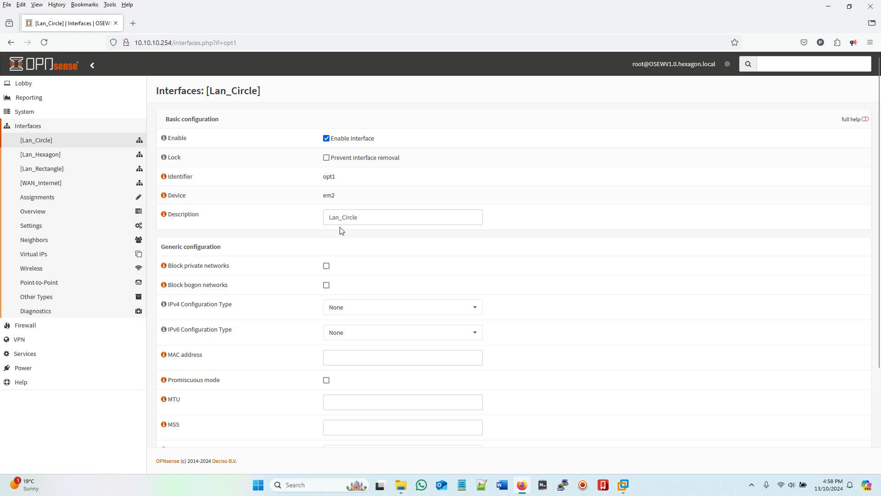
{"action": "scroll", "coordinate": [505, 257], "scroll_direction": "down", "scroll_amount": 2}
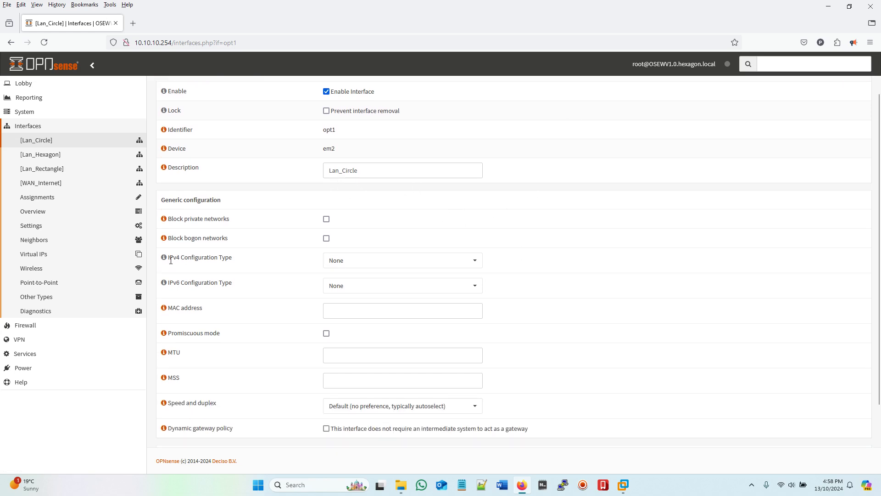
{"action": "left_click", "coordinate": [428, 263]}
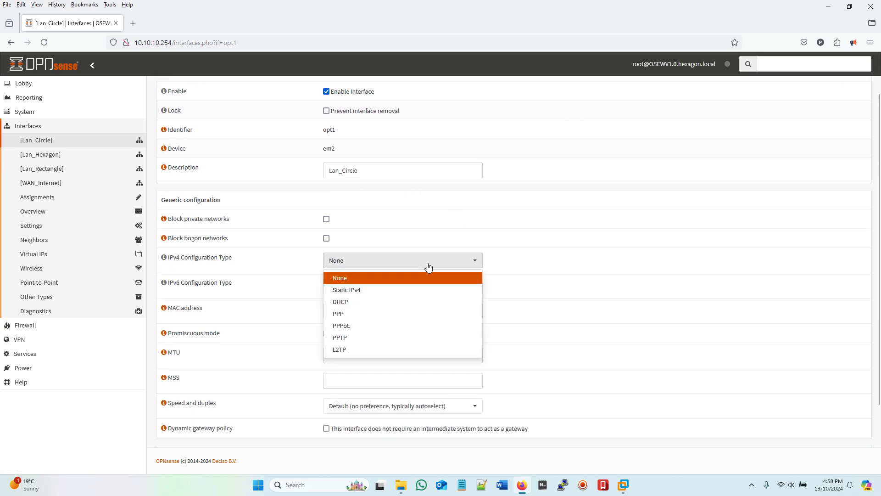
{"action": "left_click", "coordinate": [357, 290]}
{"action": "scroll", "coordinate": [536, 256], "scroll_direction": "down", "scroll_amount": 3}
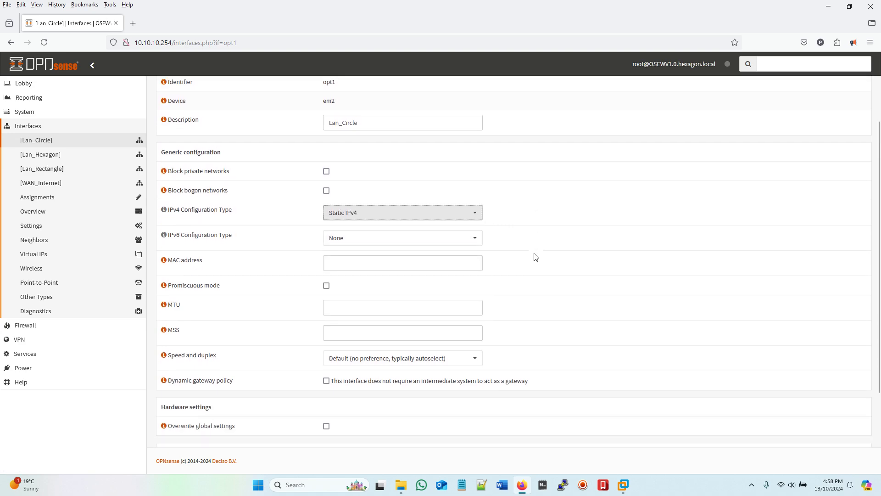
{"action": "scroll", "coordinate": [535, 256], "scroll_direction": "down", "scroll_amount": 2}
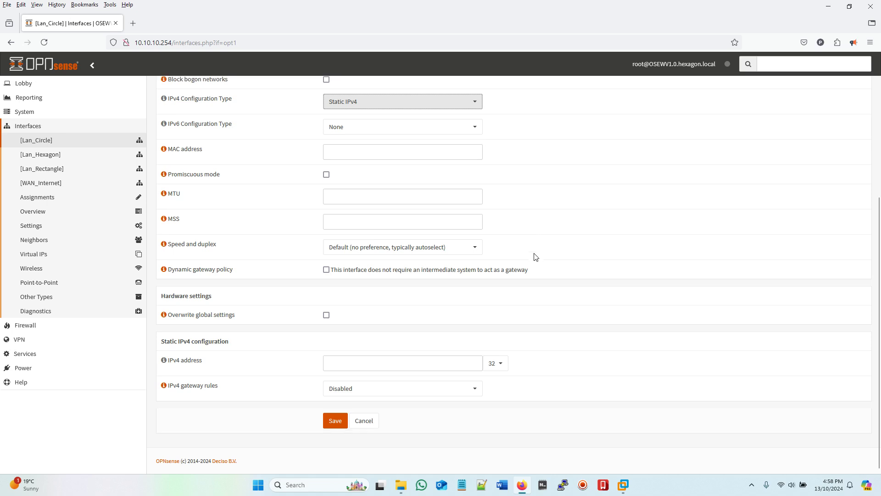
{"action": "left_click", "coordinate": [496, 364]}
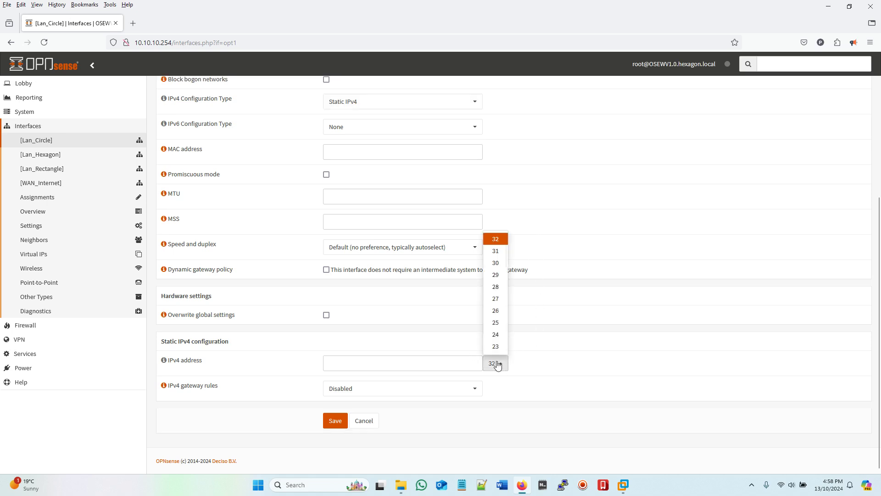
{"action": "left_click", "coordinate": [495, 335]}
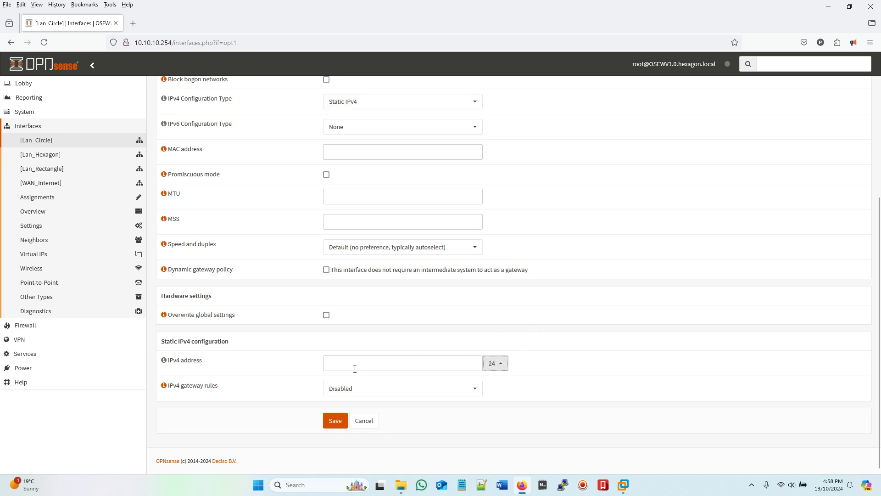
{"action": "left_click", "coordinate": [384, 364]}
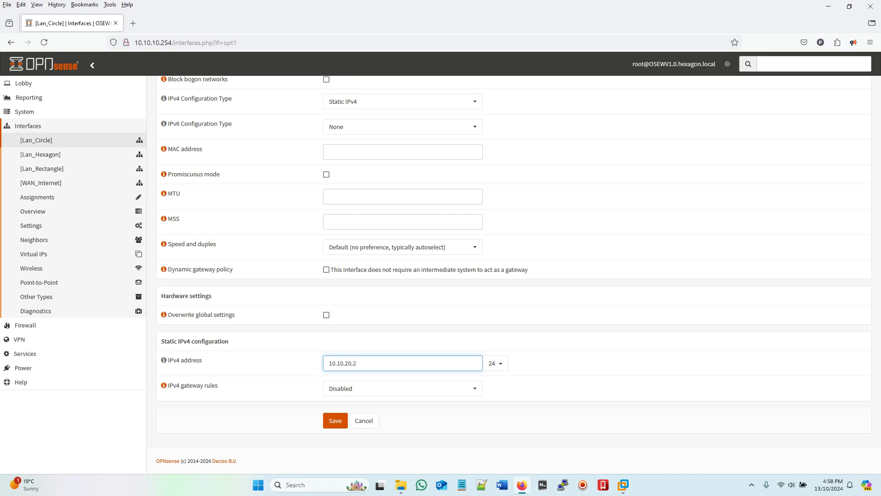
{"action": "left_click", "coordinate": [334, 421]}
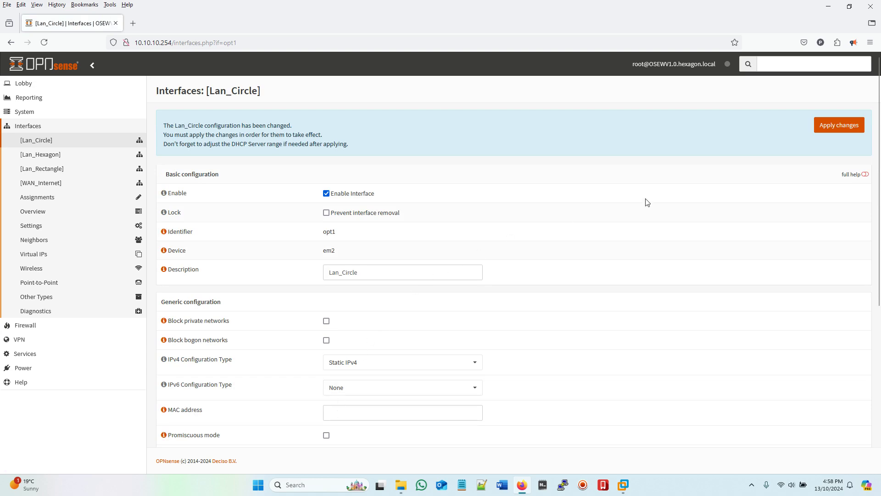
Step: Apply the pending Lan_Circle interface change and check DC02-circle's ping
{"action": "left_click", "coordinate": [822, 130]}
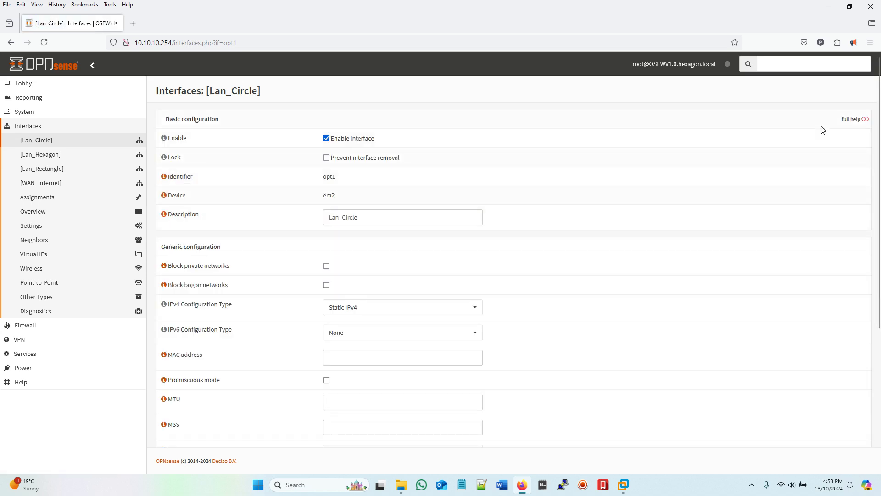
{"action": "mouse_move", "coordinate": [623, 485]}
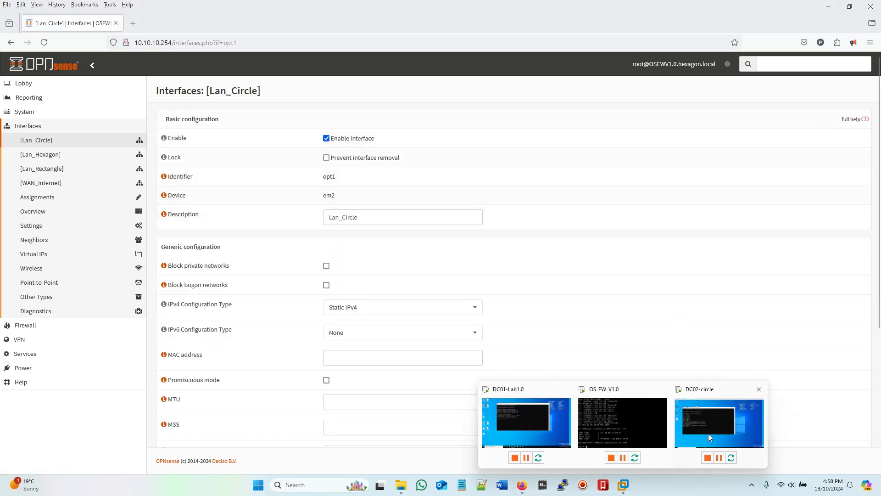
{"action": "left_click", "coordinate": [706, 433]}
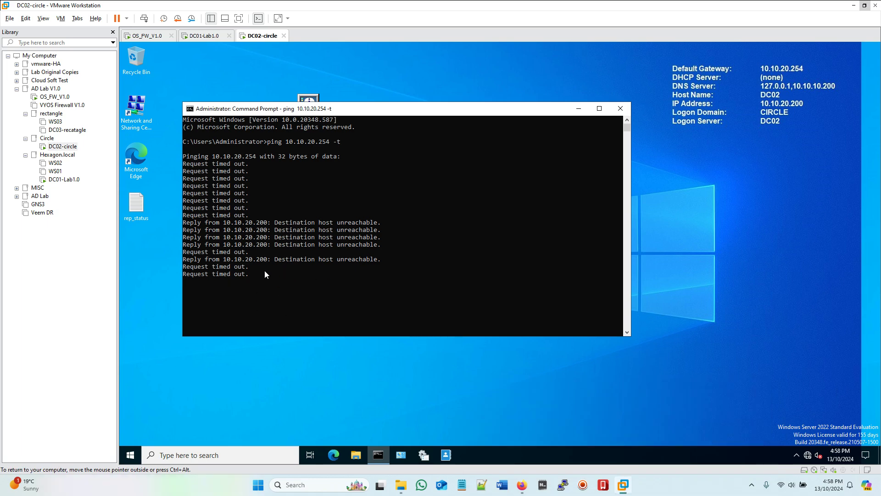
{"action": "left_click", "coordinate": [522, 485]}
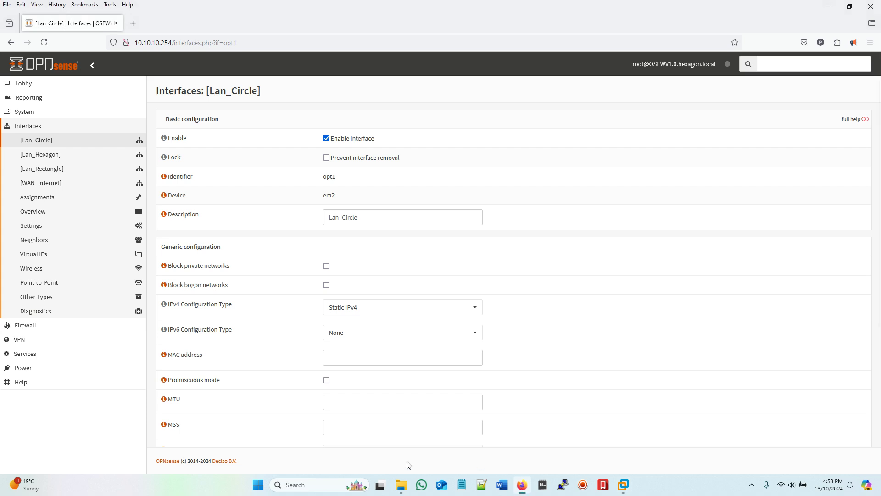
Step: Open the live firewall log, showing 10.10.20.200 pings to 10.10.20.254 blocked by default deny
{"action": "left_click", "coordinate": [29, 325]}
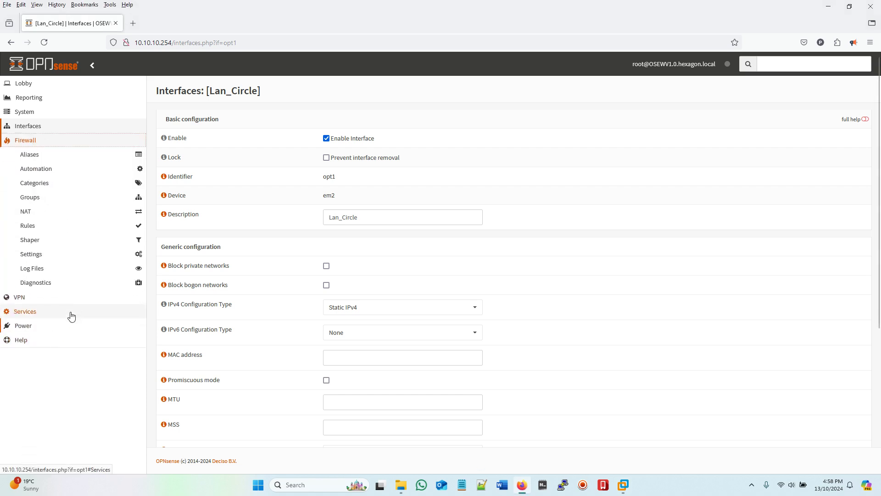
{"action": "left_click", "coordinate": [42, 270]}
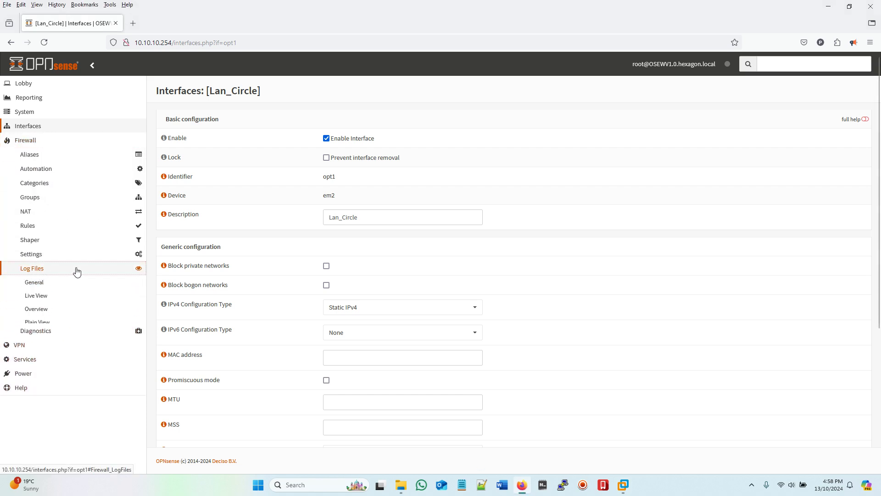
{"action": "left_click", "coordinate": [38, 296]}
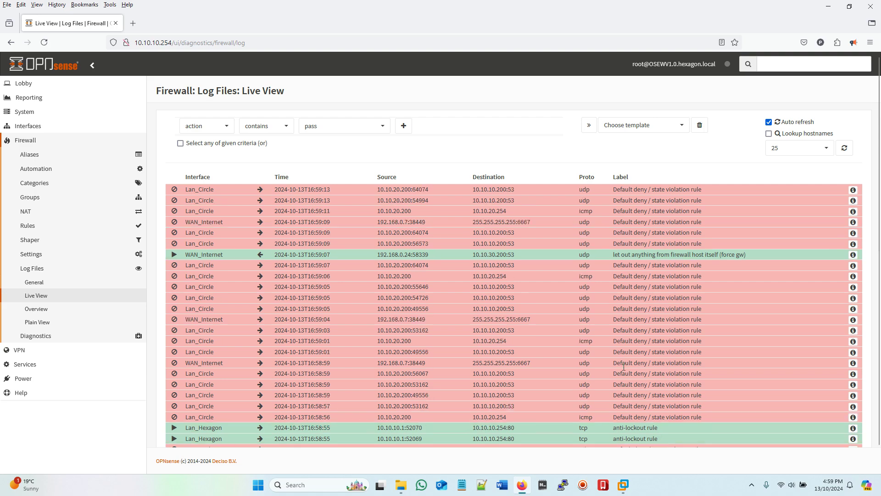
{"action": "left_click", "coordinate": [521, 486]}
Step: Open Firewall > Rules > Lan_Circle, which has no rules, and start adding a new rule
{"action": "left_click", "coordinate": [522, 485]}
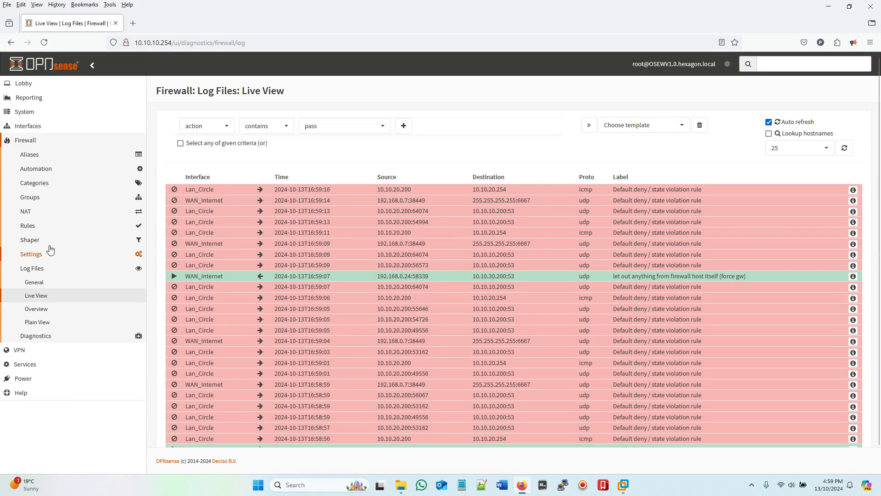
{"action": "scroll", "coordinate": [78, 202], "scroll_direction": "down", "scroll_amount": 1}
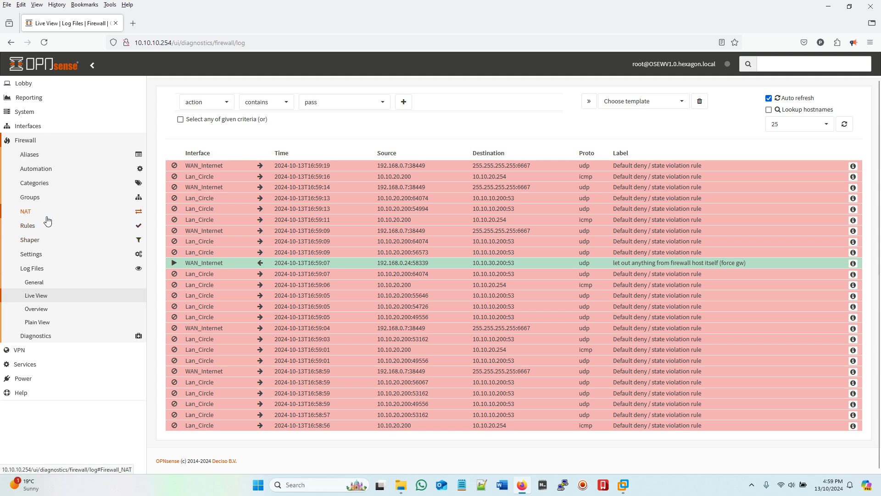
{"action": "left_click", "coordinate": [33, 228]}
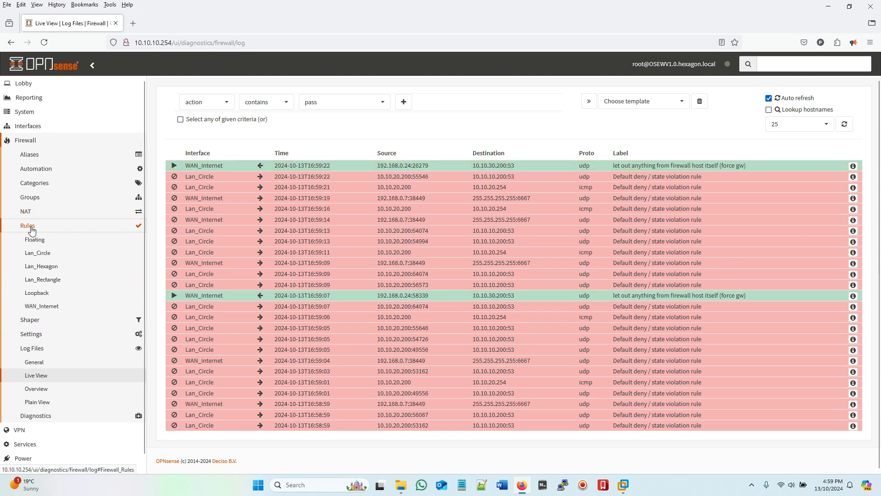
{"action": "left_click", "coordinate": [42, 257]}
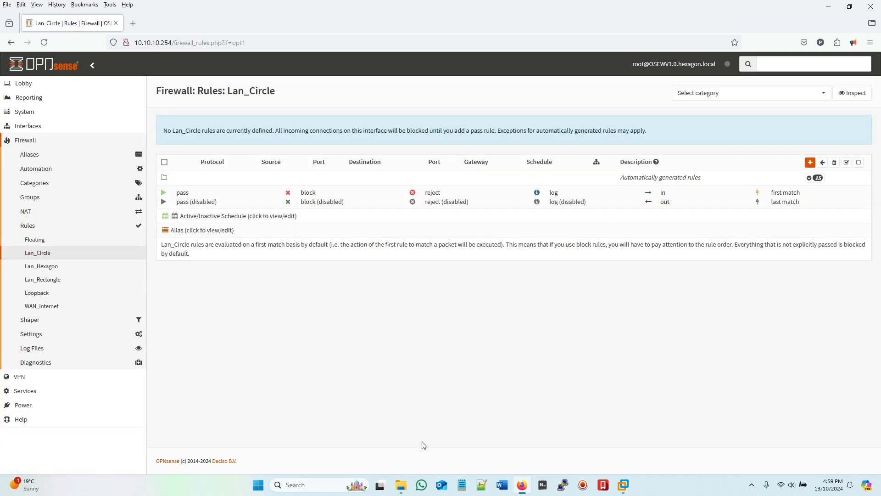
{"action": "left_click", "coordinate": [582, 485]}
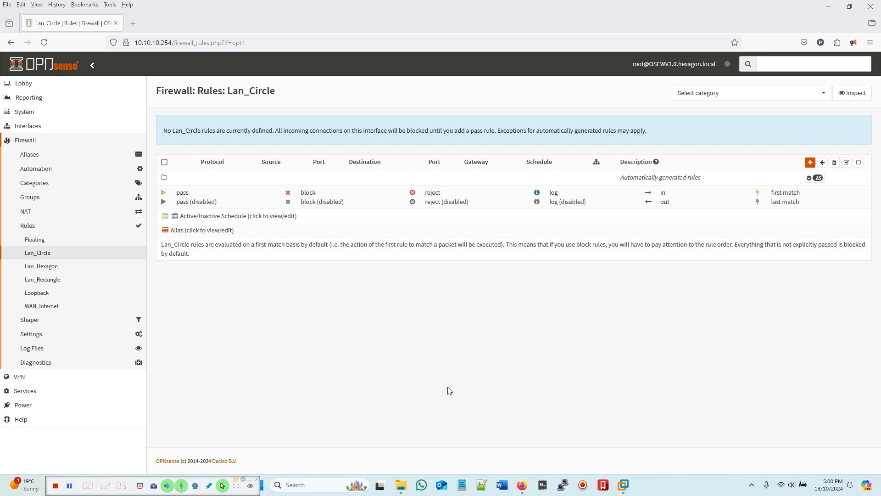
{"action": "left_click", "coordinate": [808, 163]}
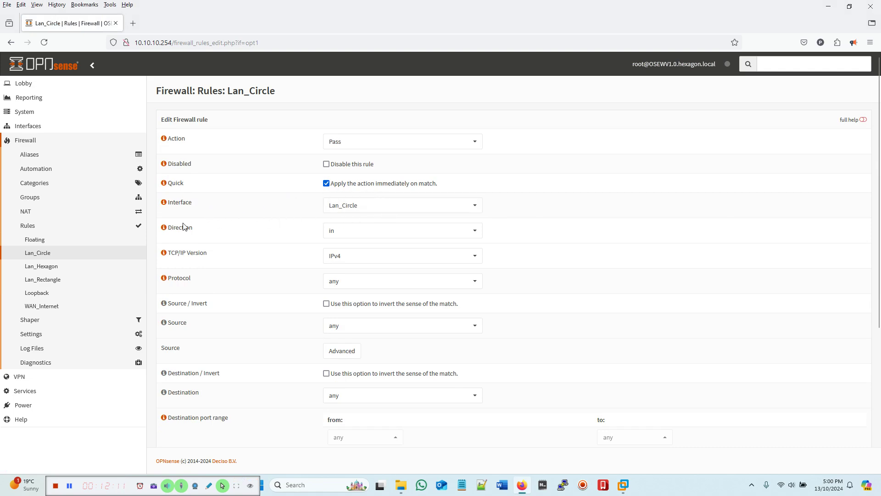
Step: Save and apply a pass rule with source Lan_Circle net, then return to the DC02-circle console
{"action": "scroll", "coordinate": [543, 240], "scroll_direction": "down", "scroll_amount": 2}
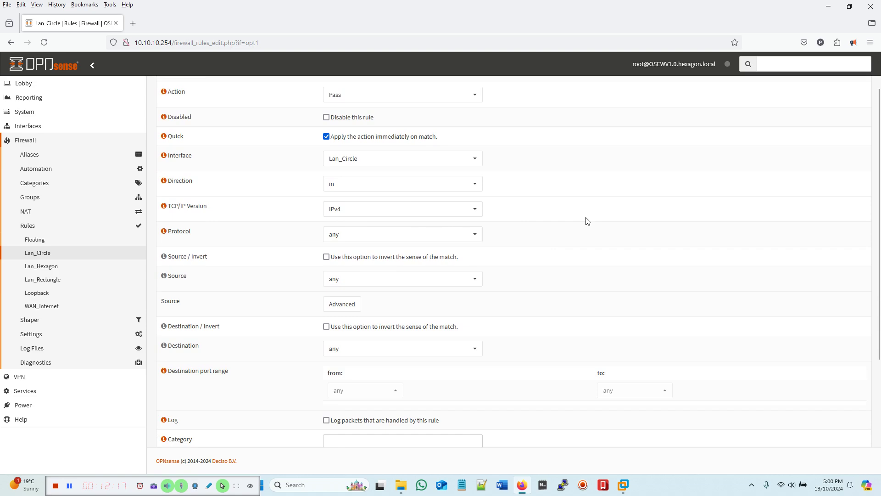
{"action": "scroll", "coordinate": [585, 220], "scroll_direction": "down", "scroll_amount": 2}
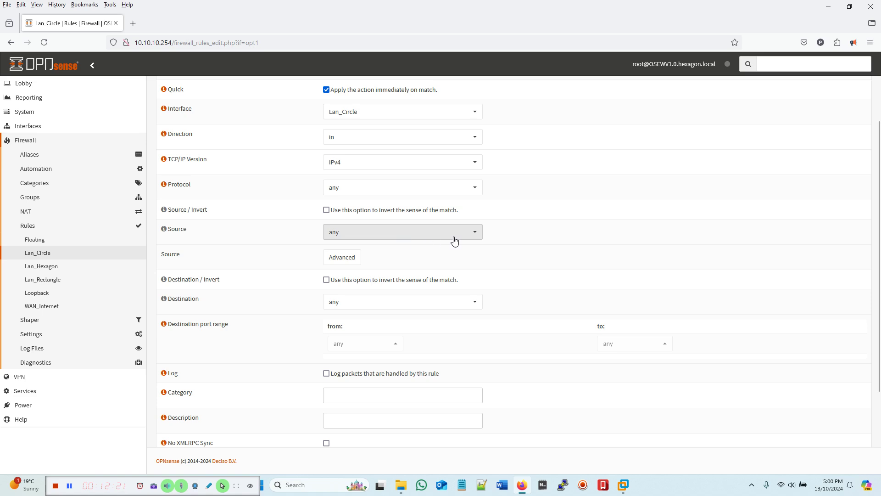
{"action": "left_click", "coordinate": [475, 238]}
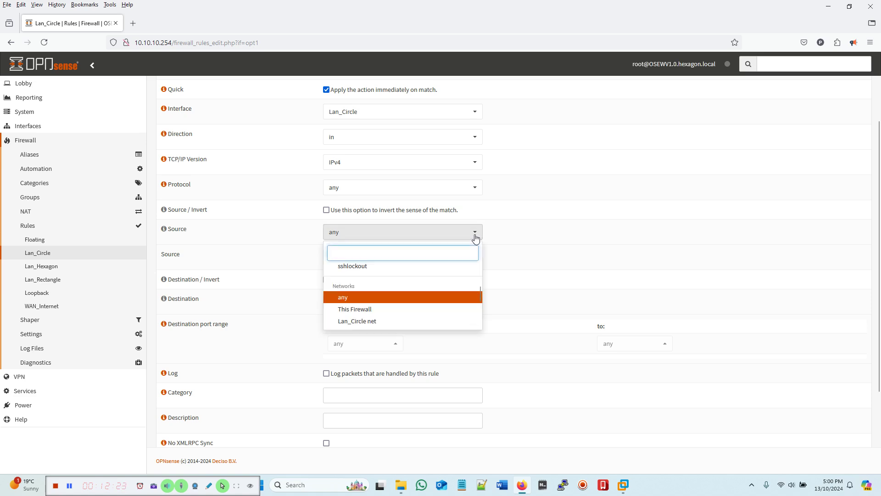
{"action": "left_click", "coordinate": [362, 321]}
{"action": "scroll", "coordinate": [563, 287], "scroll_direction": "down", "scroll_amount": 3}
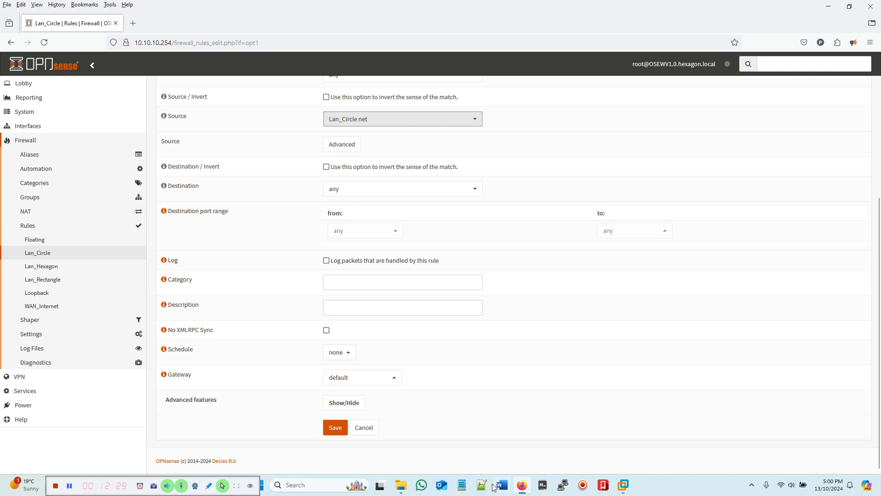
{"action": "left_click", "coordinate": [331, 431]}
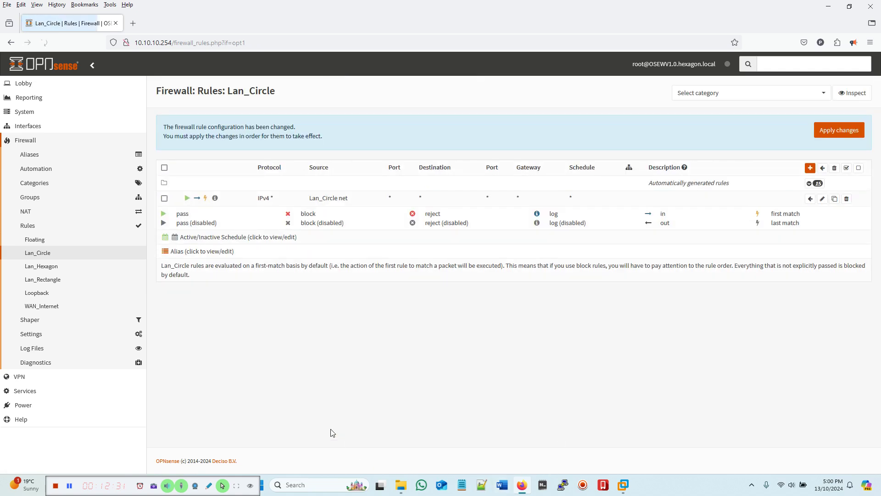
{"action": "left_click", "coordinate": [828, 132]}
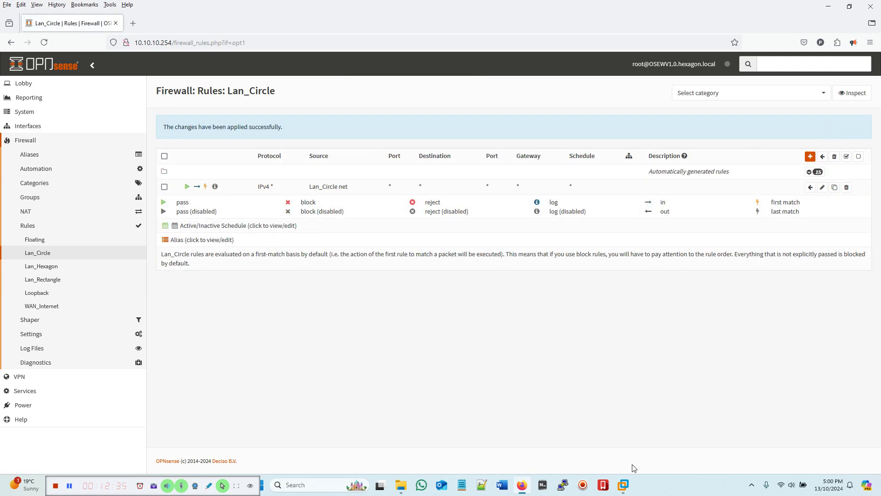
{"action": "mouse_move", "coordinate": [623, 484]}
{"action": "left_click", "coordinate": [703, 429]}
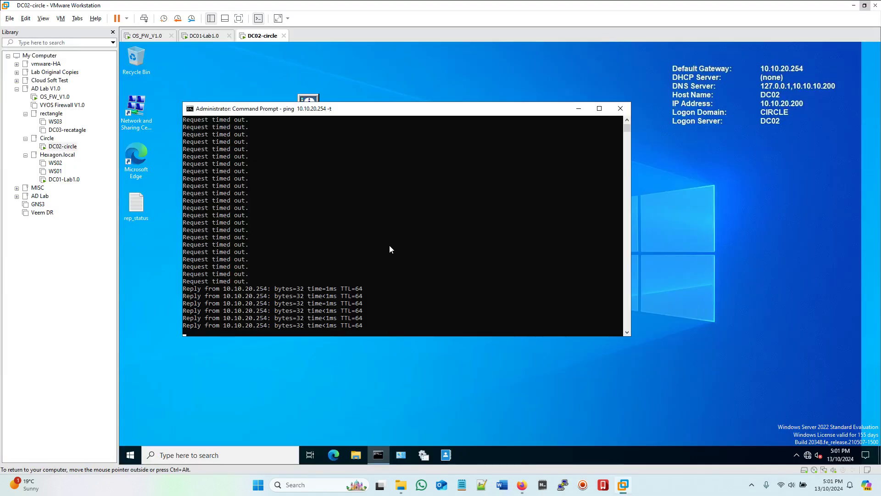
Step: Bring OPNsense back and view the firewall Live View log showing passed traffic
{"action": "left_click", "coordinate": [522, 485]}
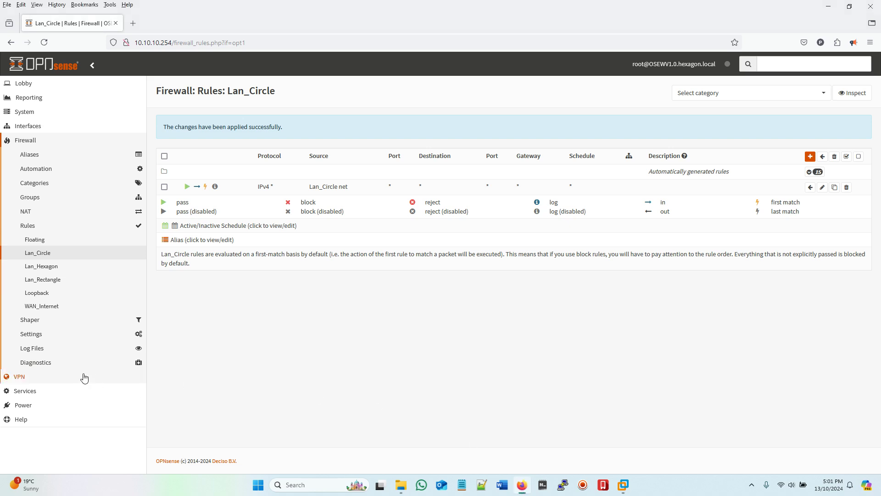
{"action": "left_click", "coordinate": [33, 349]}
{"action": "left_click", "coordinate": [38, 297]}
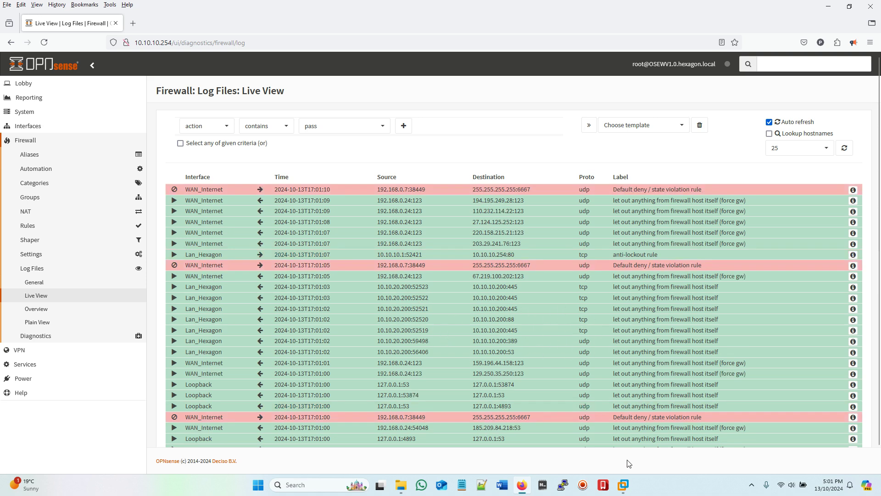
Step: Return to the DC02-circle console, where pings to 10.10.20.254 succeed, and start a web browser
{"action": "mouse_move", "coordinate": [623, 484]}
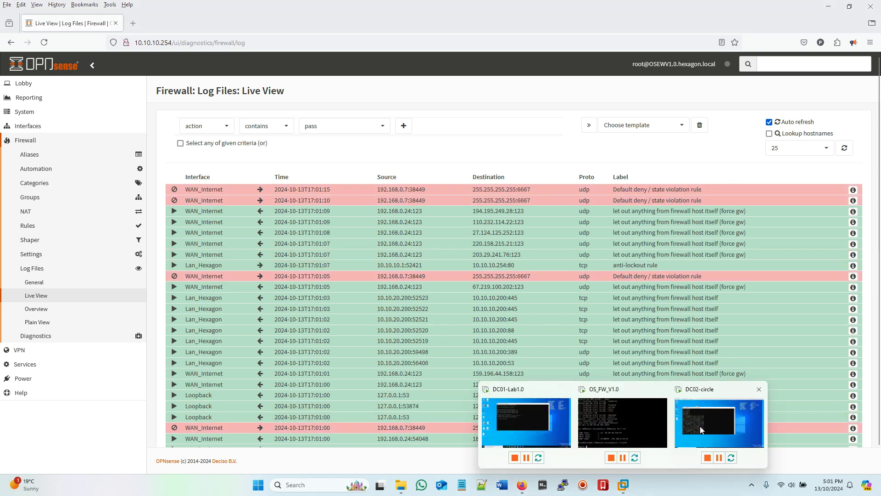
{"action": "left_click", "coordinate": [700, 425]}
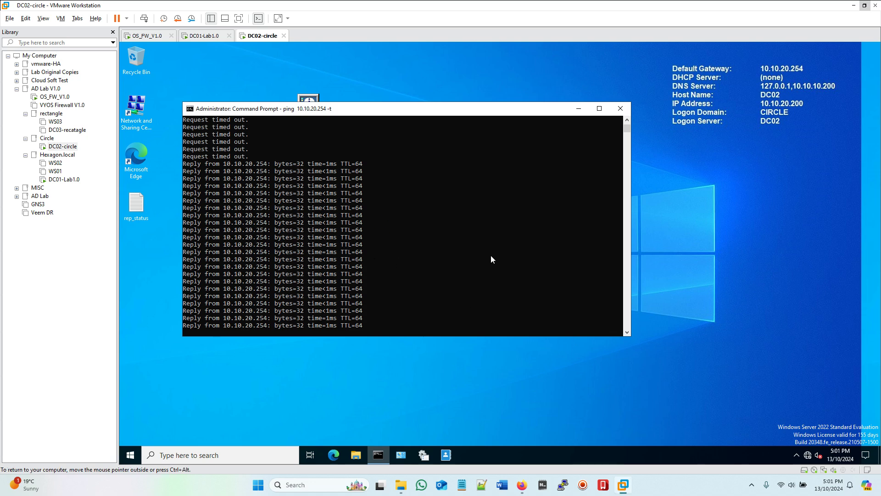
{"action": "left_click", "coordinate": [334, 455]}
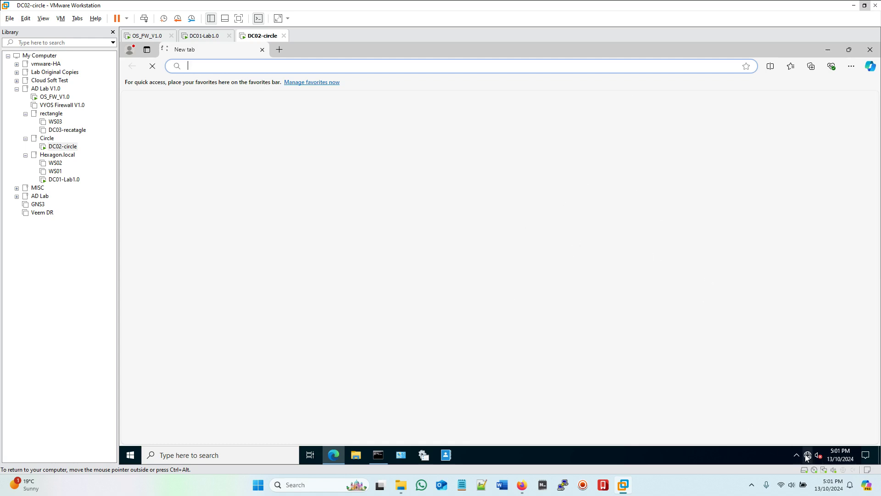
Step: Go back to the OPNsense live firewall log in Firefox and expand the Firewall > NAT menu
{"action": "left_click", "coordinate": [522, 485]}
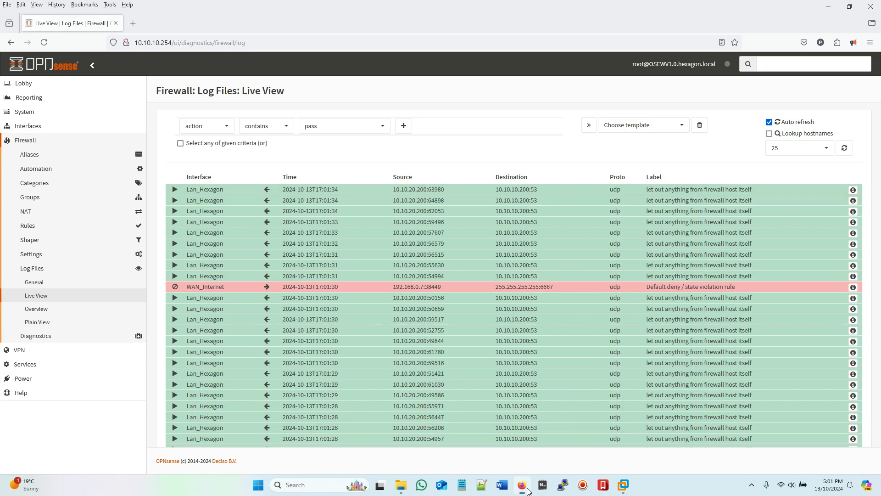
{"action": "left_click", "coordinate": [26, 212]}
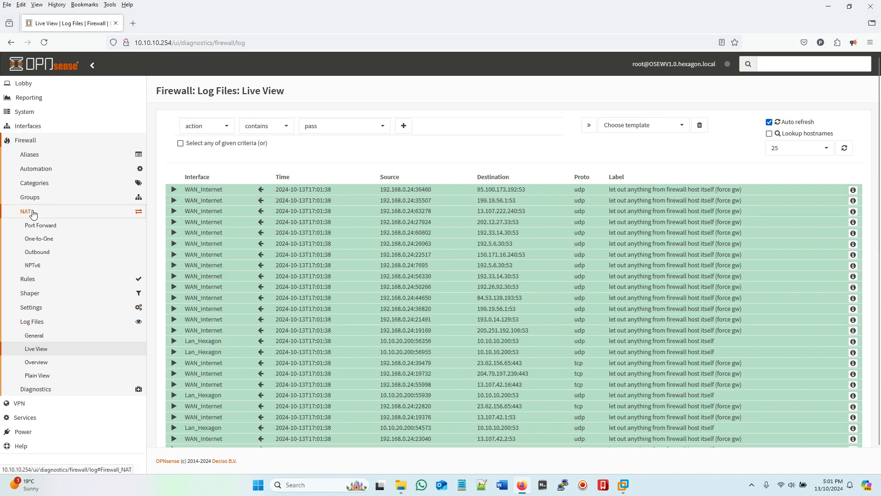
{"action": "left_click", "coordinate": [34, 214]}
Step: Set Outbound NAT to Hybrid rule generation, save and apply it, and begin a manual rule
{"action": "left_click", "coordinate": [33, 214]}
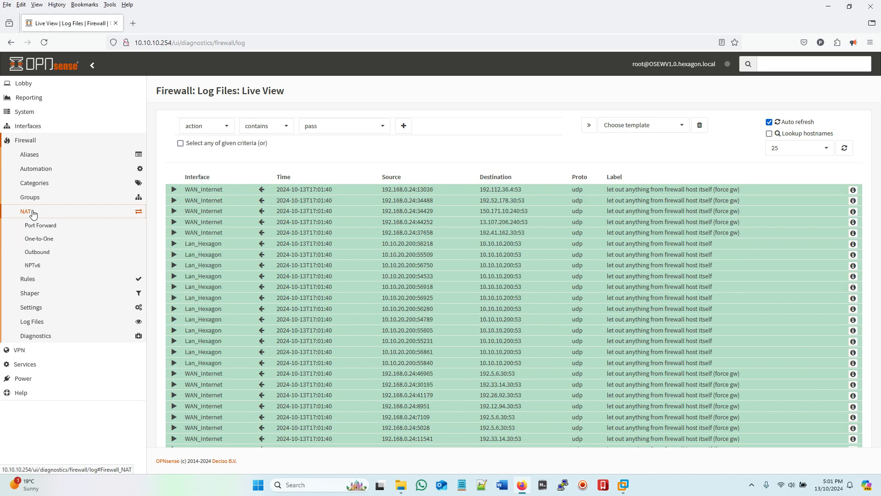
{"action": "left_click", "coordinate": [35, 252]}
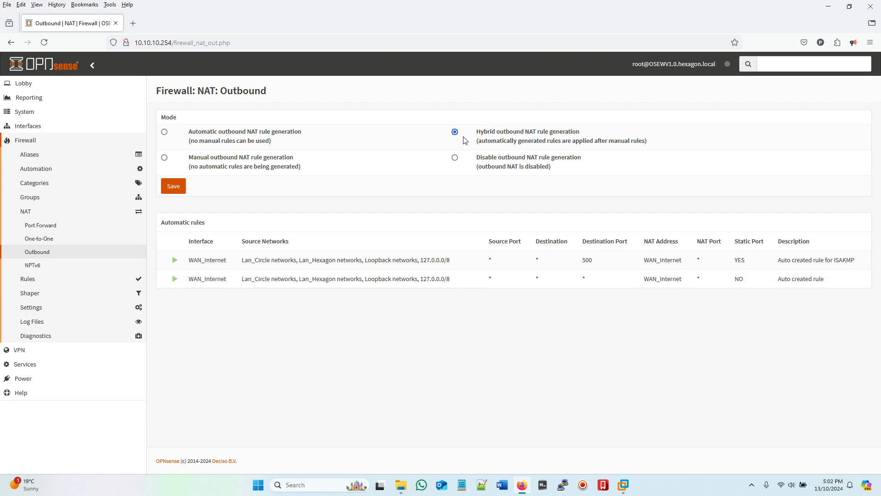
{"action": "left_click", "coordinate": [175, 189]}
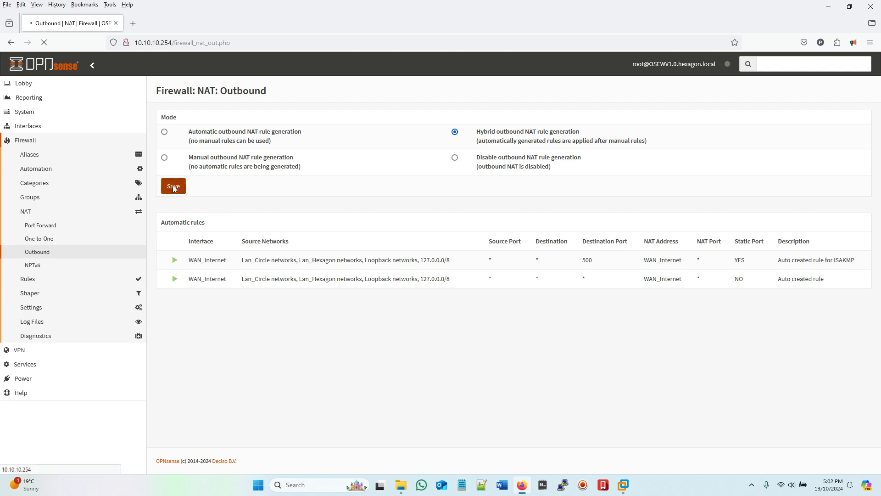
{"action": "left_click", "coordinate": [833, 129]}
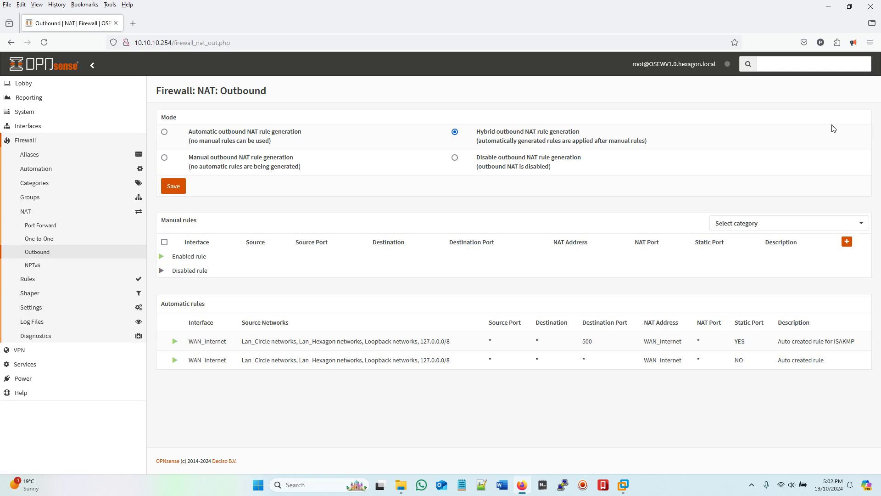
{"action": "left_click", "coordinate": [846, 242]}
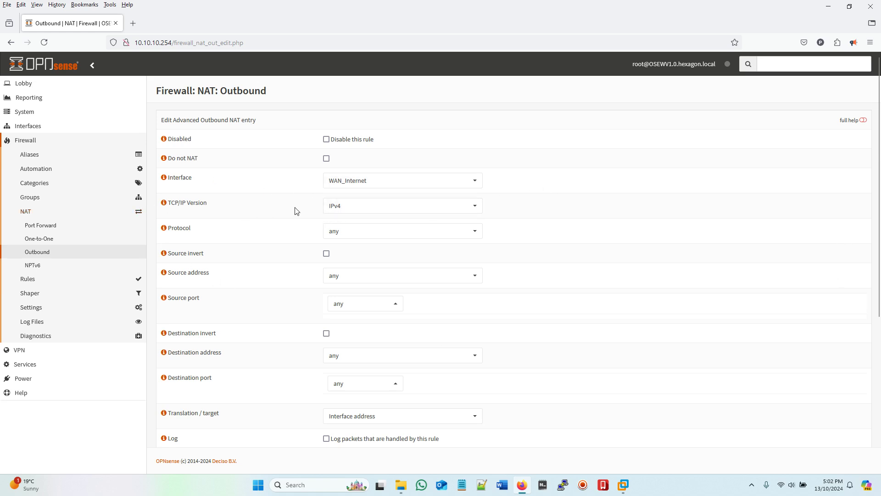
Step: Set the draft outbound NAT rule's source to Lan_Circle address
{"action": "scroll", "coordinate": [563, 218], "scroll_direction": "down", "scroll_amount": 1}
{"action": "scroll", "coordinate": [551, 212], "scroll_direction": "down", "scroll_amount": 1}
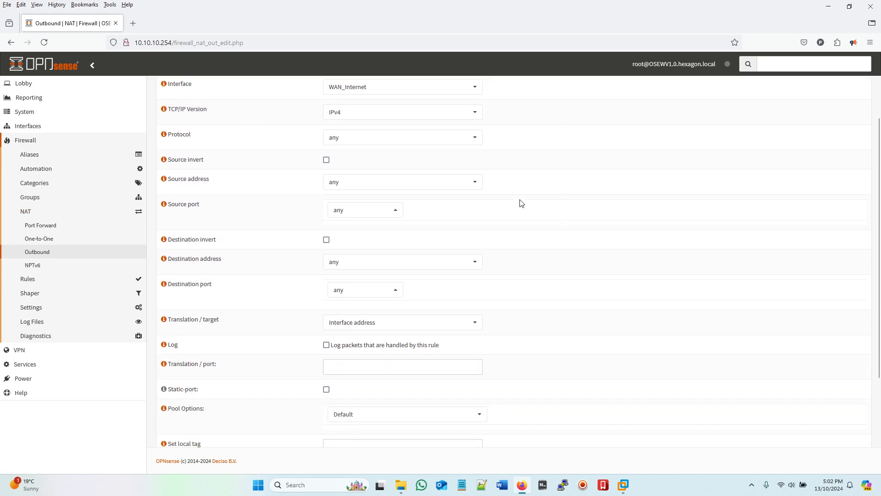
{"action": "left_click", "coordinate": [385, 186]}
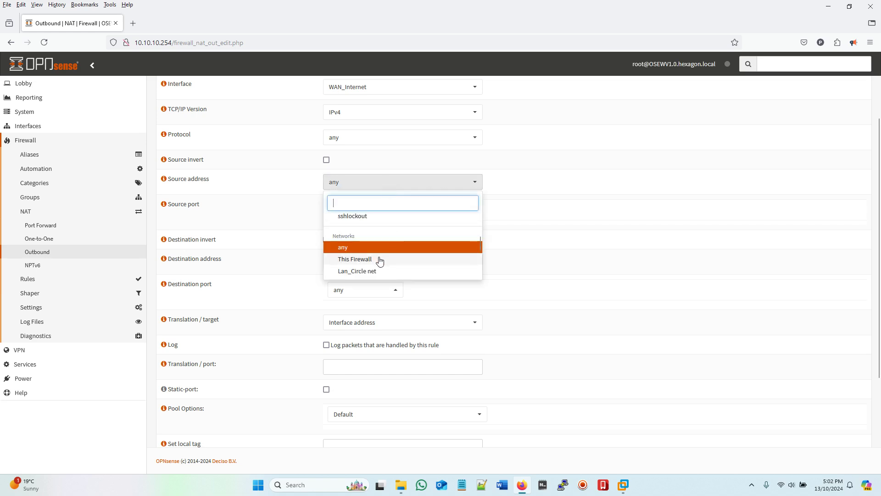
{"action": "scroll", "coordinate": [381, 258], "scroll_direction": "down", "scroll_amount": 1}
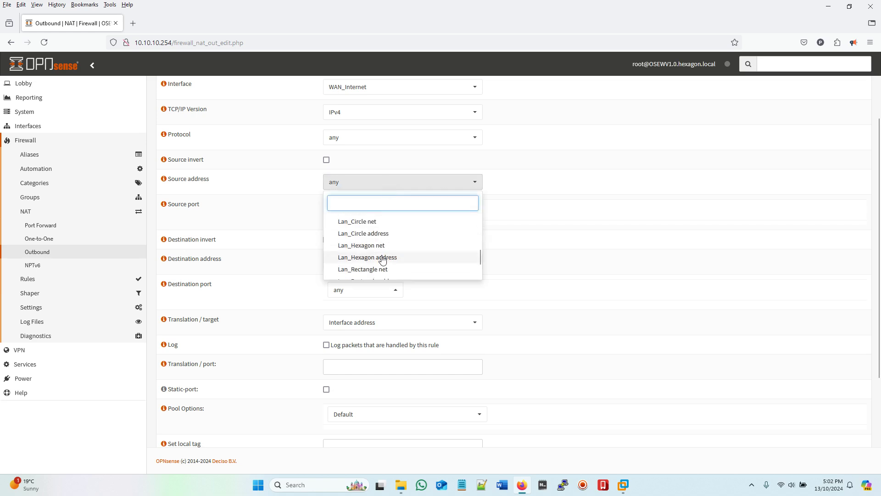
{"action": "left_click", "coordinate": [376, 233]}
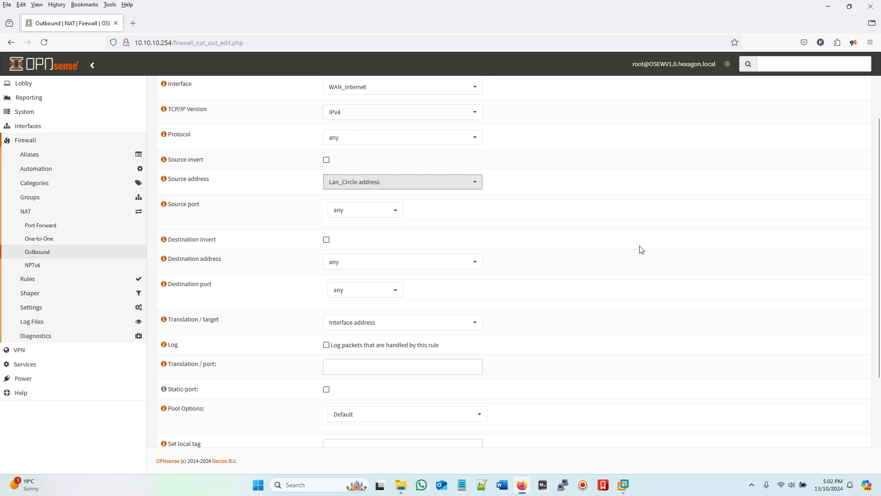
Step: Try WAN_Internet address and single host or network as destination, then leave unsaved via One-to-One
{"action": "scroll", "coordinate": [630, 252], "scroll_direction": "down", "scroll_amount": 1}
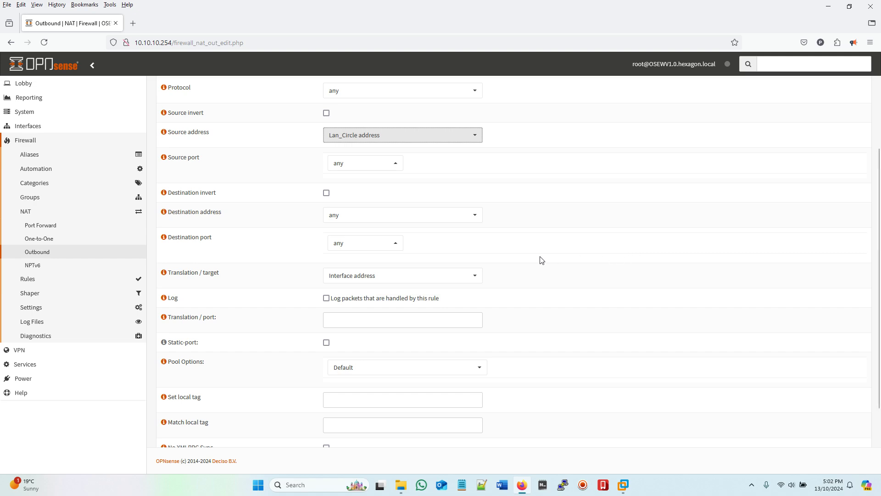
{"action": "left_click", "coordinate": [476, 220]}
{"action": "scroll", "coordinate": [458, 279], "scroll_direction": "down", "scroll_amount": 3}
{"action": "left_click", "coordinate": [341, 311]}
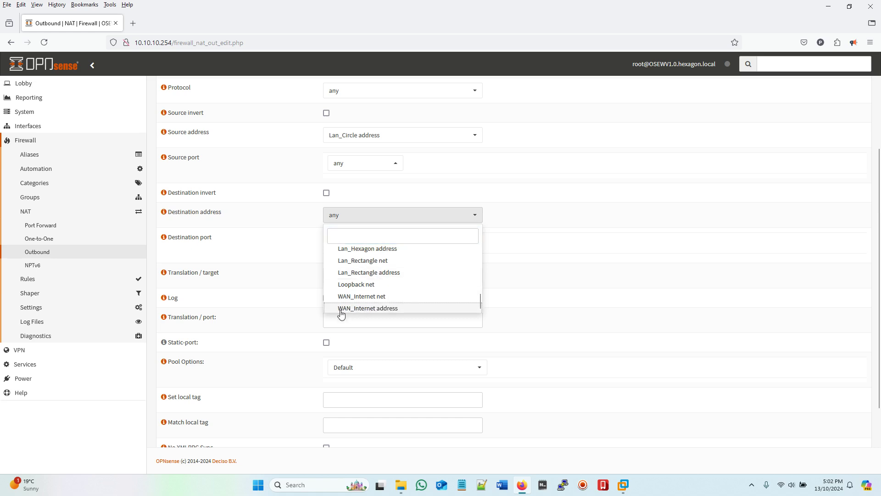
{"action": "left_click", "coordinate": [341, 310]}
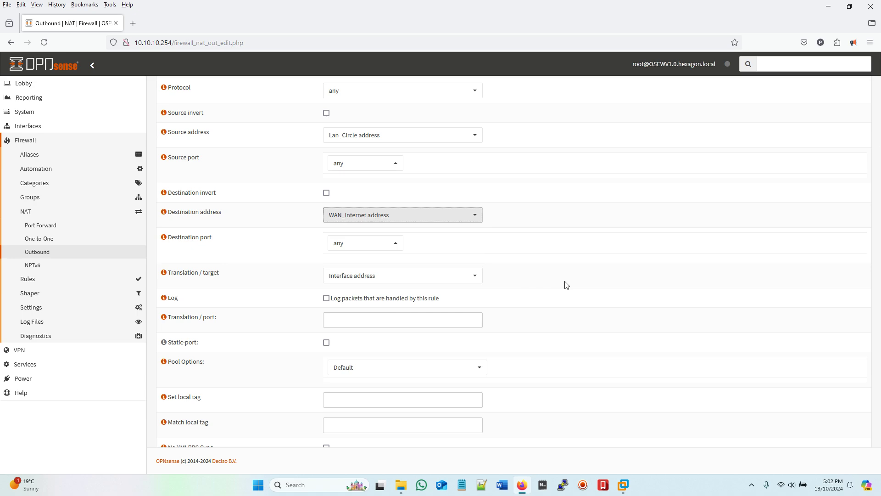
{"action": "left_click", "coordinate": [473, 217]}
{"action": "scroll", "coordinate": [458, 248], "scroll_direction": "up", "scroll_amount": 10}
{"action": "scroll", "coordinate": [448, 253], "scroll_direction": "down", "scroll_amount": 3}
{"action": "left_click", "coordinate": [398, 256]}
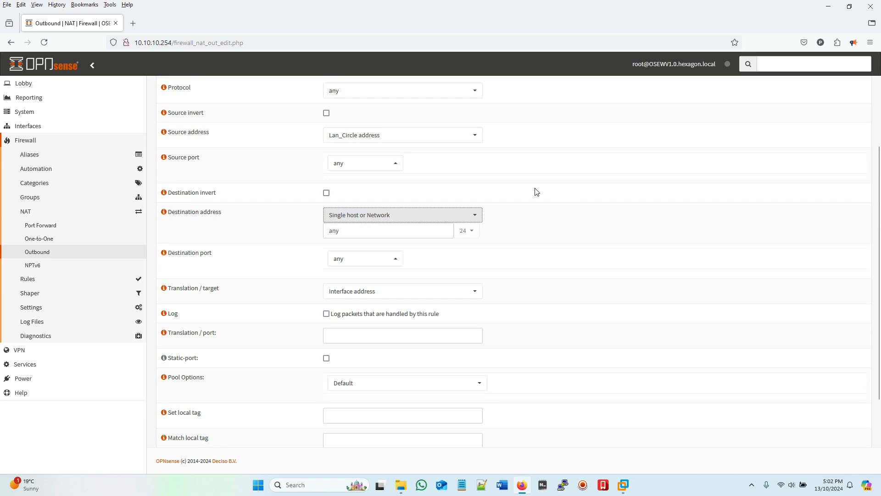
{"action": "scroll", "coordinate": [536, 192], "scroll_direction": "up", "scroll_amount": 3}
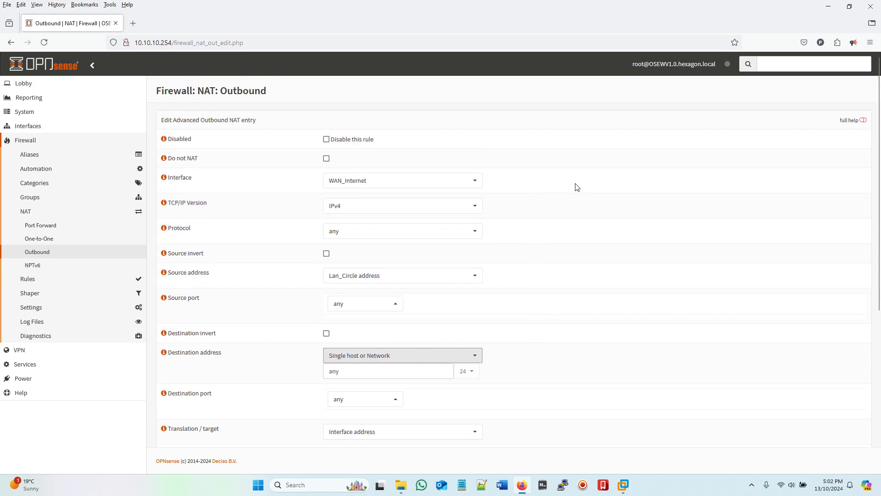
{"action": "left_click", "coordinate": [41, 238]}
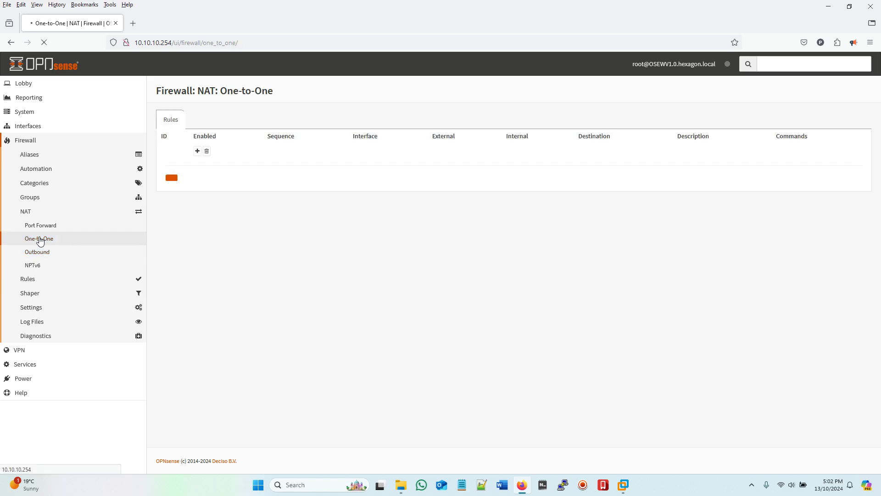
{"action": "left_click", "coordinate": [38, 253]}
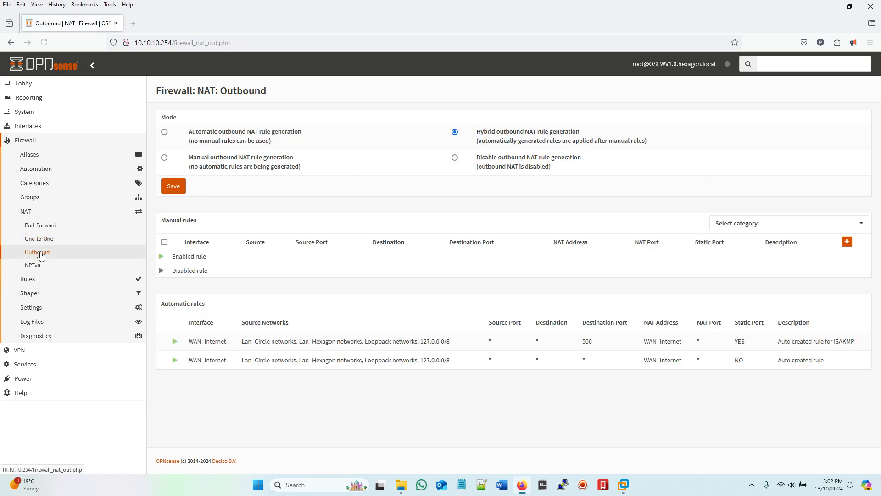
Step: Create a manual outbound NAT rule: source Lan_Circle address, translation target WAN_Internet address; save and apply
{"action": "left_click", "coordinate": [847, 241]}
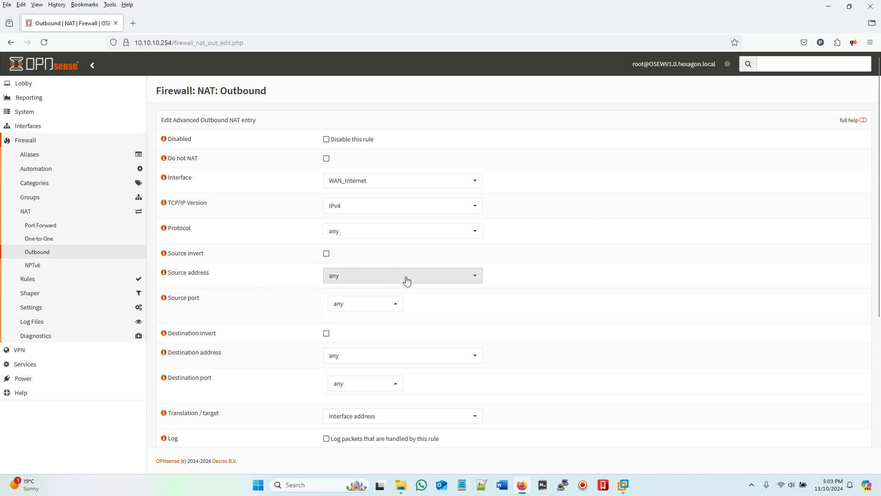
{"action": "left_click", "coordinate": [475, 279]}
{"action": "scroll", "coordinate": [439, 257], "scroll_direction": "down", "scroll_amount": 5}
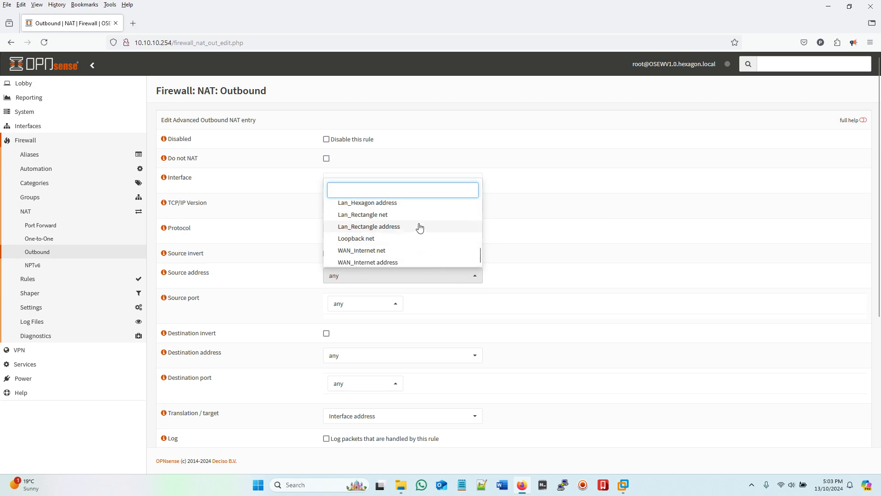
{"action": "scroll", "coordinate": [420, 228], "scroll_direction": "up", "scroll_amount": 3}
{"action": "left_click", "coordinate": [364, 230]}
{"action": "scroll", "coordinate": [574, 277], "scroll_direction": "down", "scroll_amount": 4}
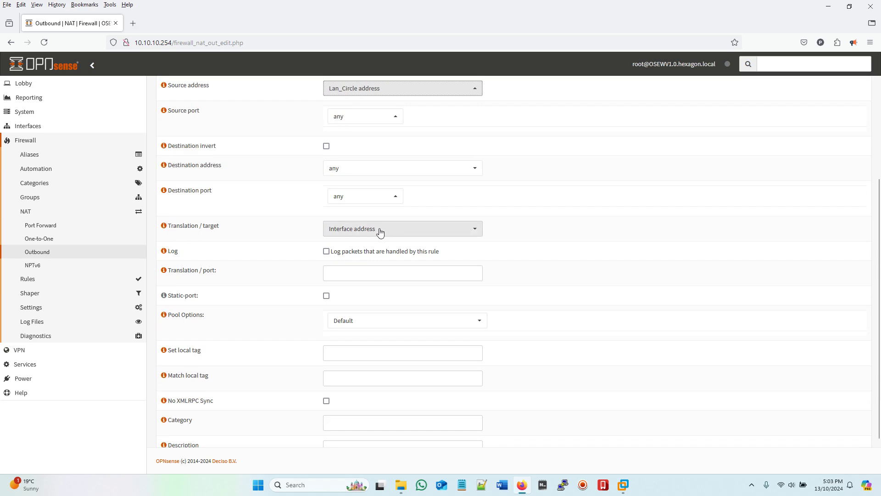
{"action": "left_click", "coordinate": [472, 229]}
{"action": "scroll", "coordinate": [447, 290], "scroll_direction": "down", "scroll_amount": 1}
{"action": "left_click", "coordinate": [362, 313]}
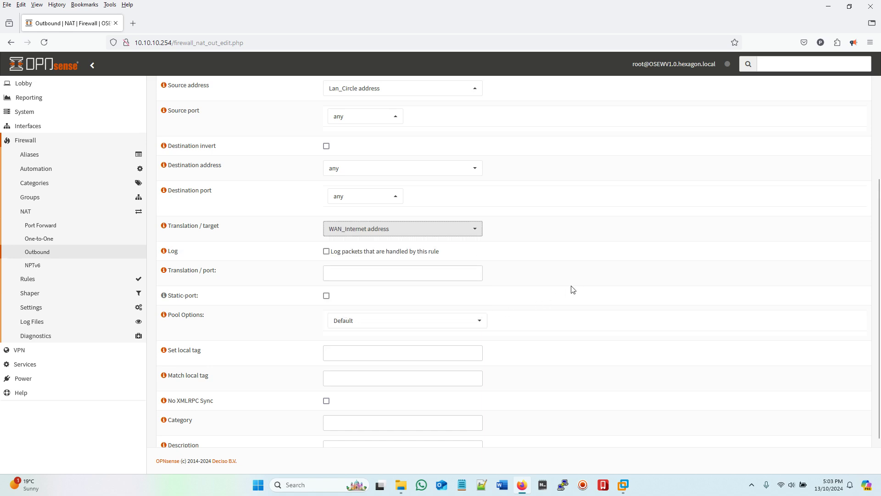
{"action": "scroll", "coordinate": [581, 292], "scroll_direction": "down", "scroll_amount": 1}
{"action": "left_click", "coordinate": [335, 429]}
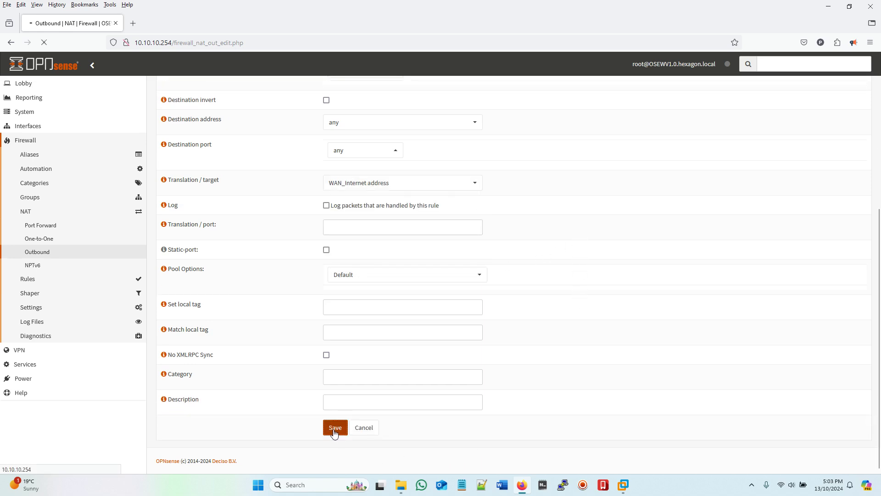
{"action": "left_click", "coordinate": [838, 125]}
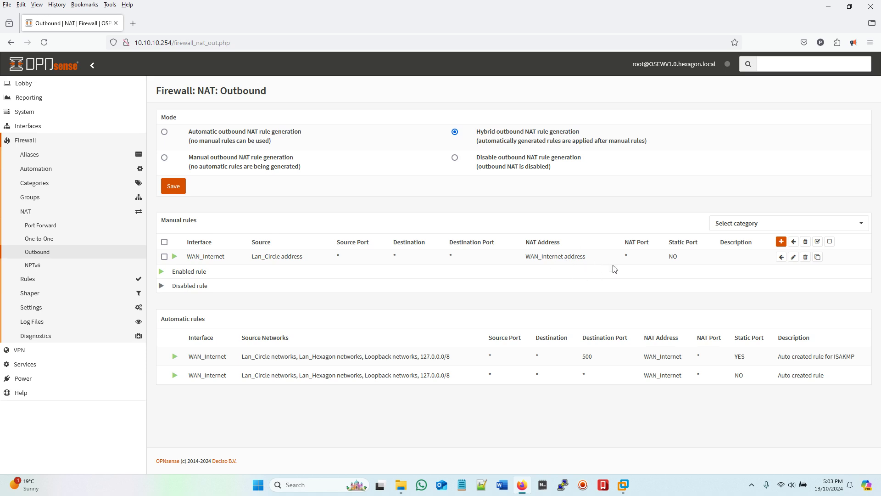
{"action": "mouse_move", "coordinate": [623, 490]}
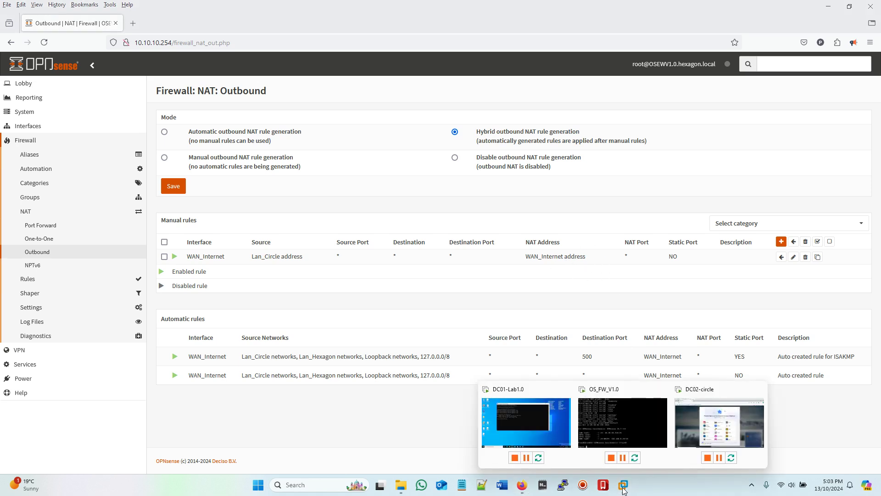
{"action": "left_click", "coordinate": [708, 431]}
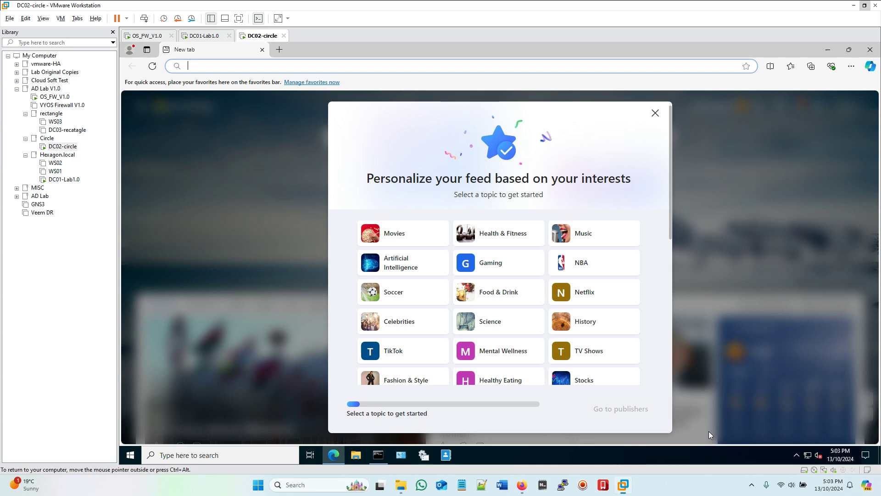
{"action": "left_click", "coordinate": [655, 113]}
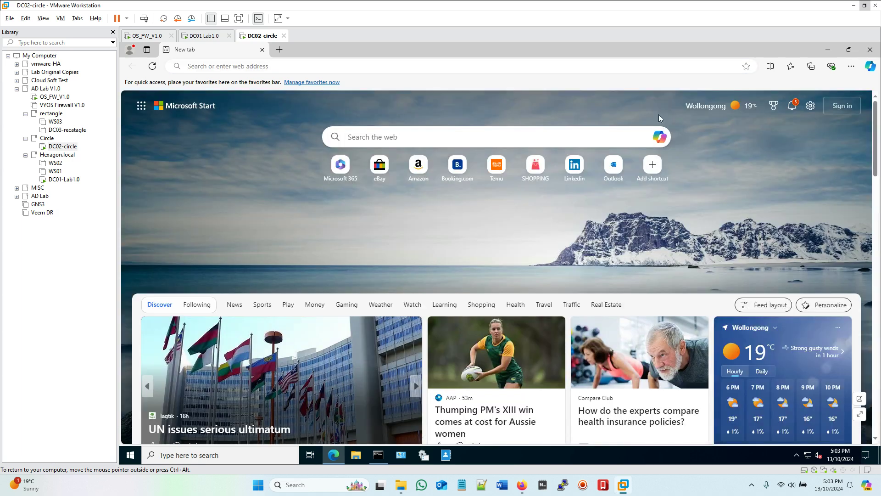
{"action": "left_click", "coordinate": [157, 68]}
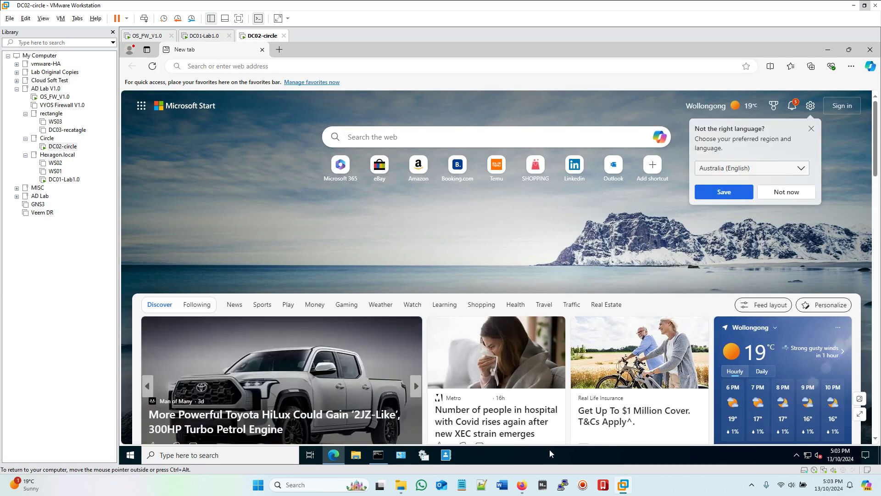
{"action": "left_click", "coordinate": [528, 485]}
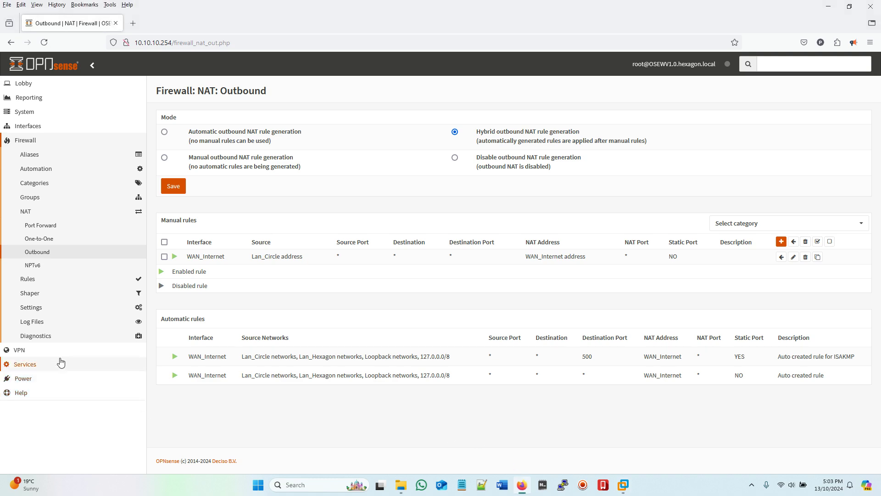
Step: Check the live firewall log, then open the Lan_Hexagon rules holding only the default allow rules
{"action": "left_click", "coordinate": [36, 325]}
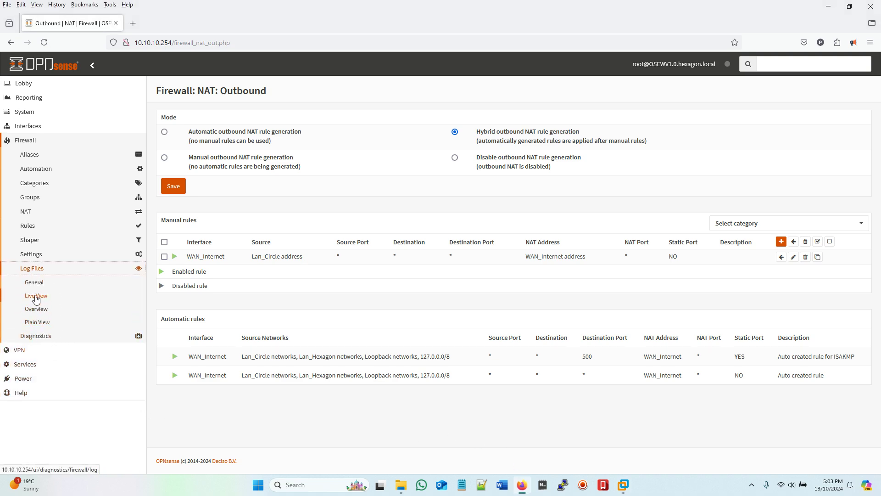
{"action": "left_click", "coordinate": [35, 296]}
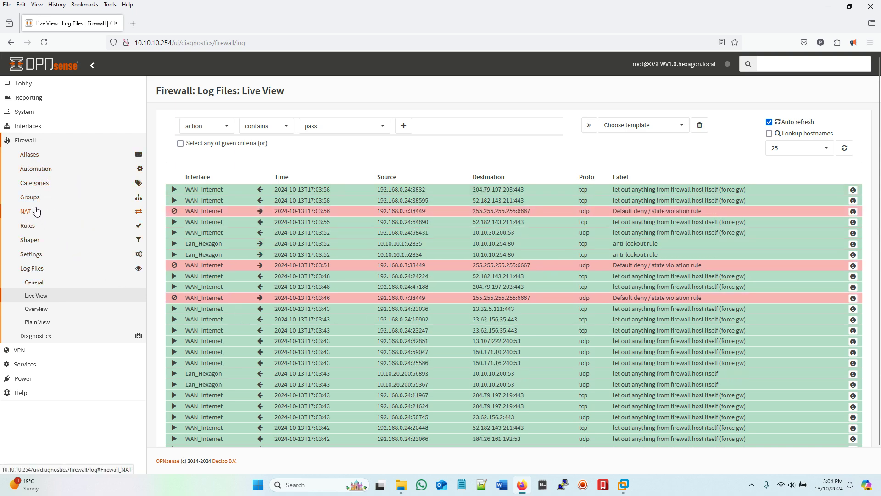
{"action": "left_click", "coordinate": [39, 128]}
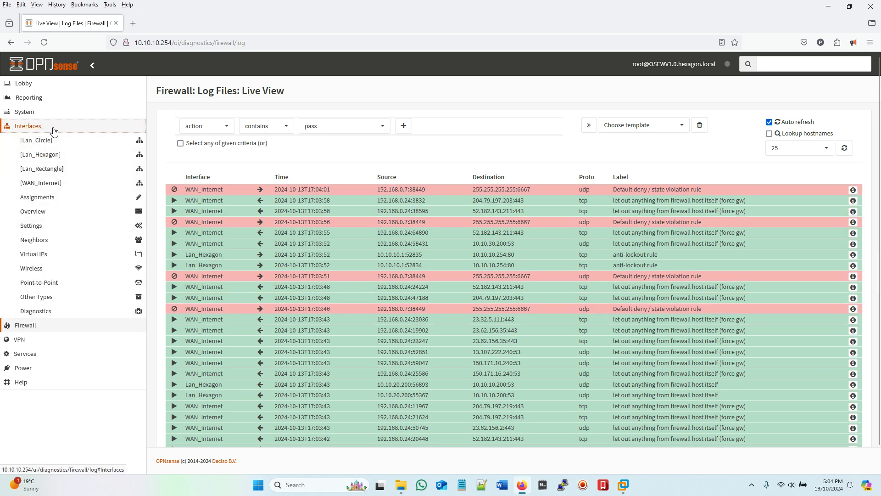
{"action": "left_click", "coordinate": [54, 131]}
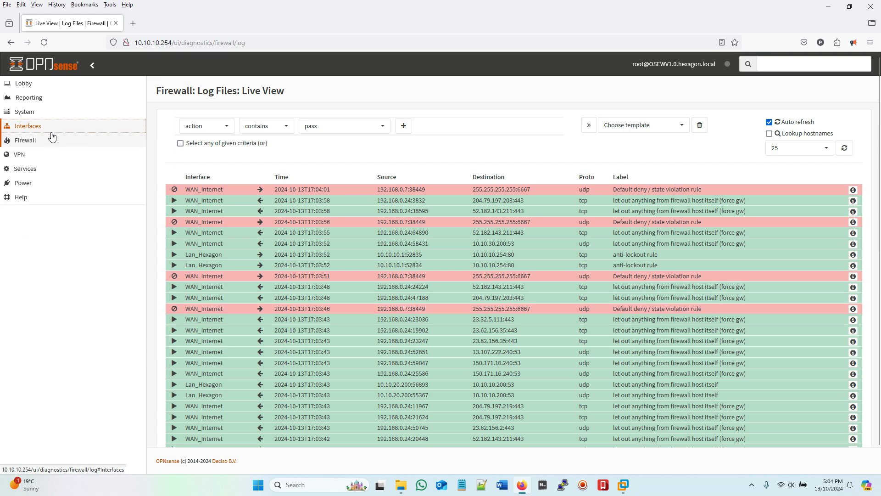
{"action": "left_click", "coordinate": [54, 140]}
{"action": "left_click", "coordinate": [33, 226]}
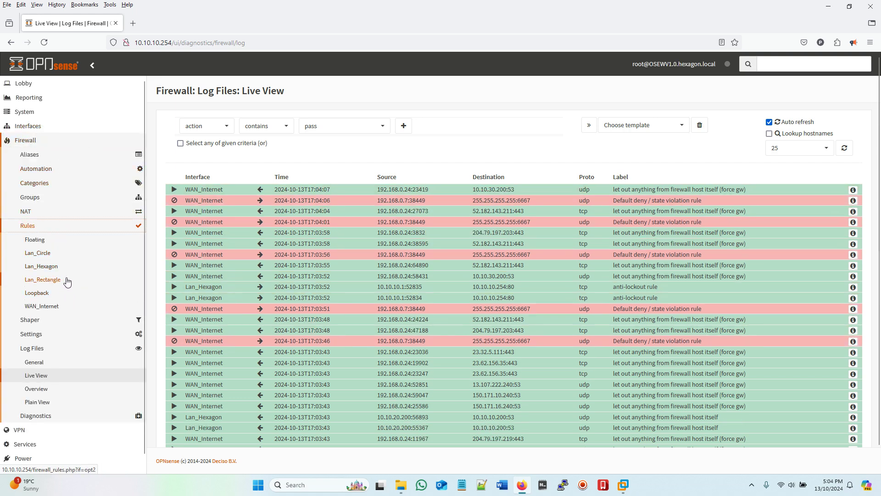
{"action": "left_click", "coordinate": [49, 267]}
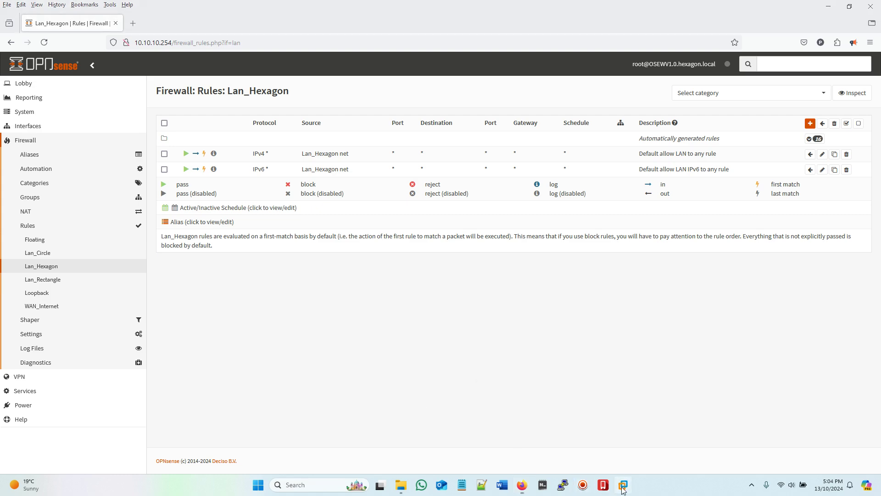
Step: Select and power on the DC03-recatagle VM, then return to OPNsense's Lan_Hexagon rules page
{"action": "mouse_move", "coordinate": [623, 489]}
{"action": "left_click", "coordinate": [550, 431]}
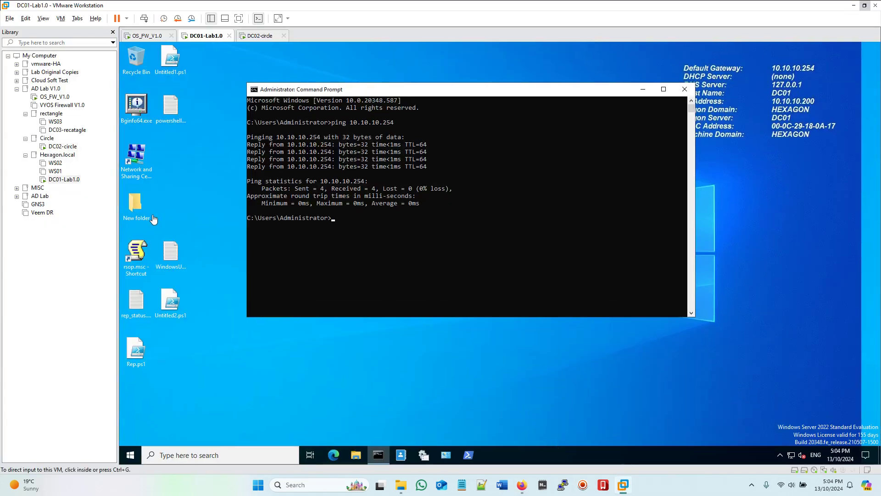
{"action": "left_click", "coordinate": [62, 132]}
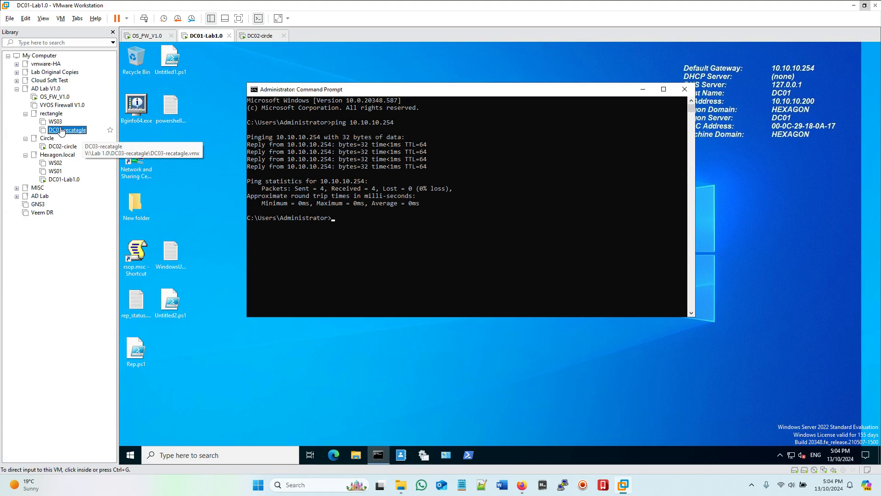
{"action": "double_click", "coordinate": [62, 131]}
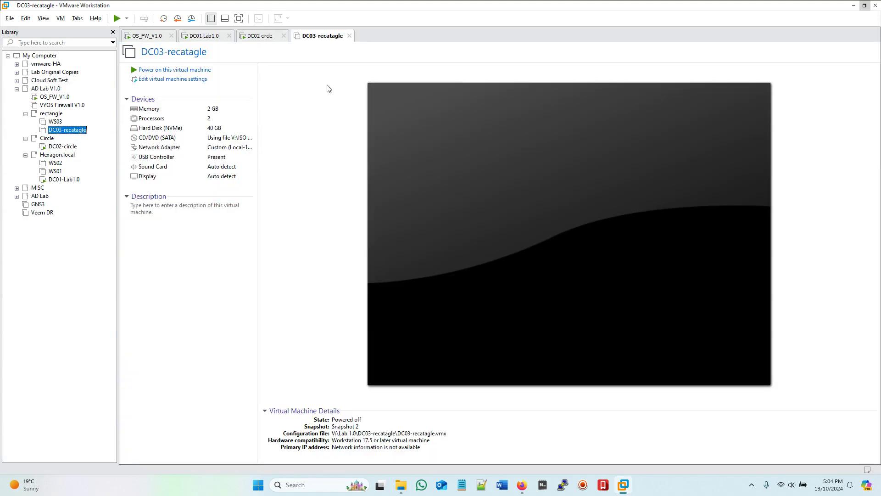
{"action": "left_click", "coordinate": [158, 69]}
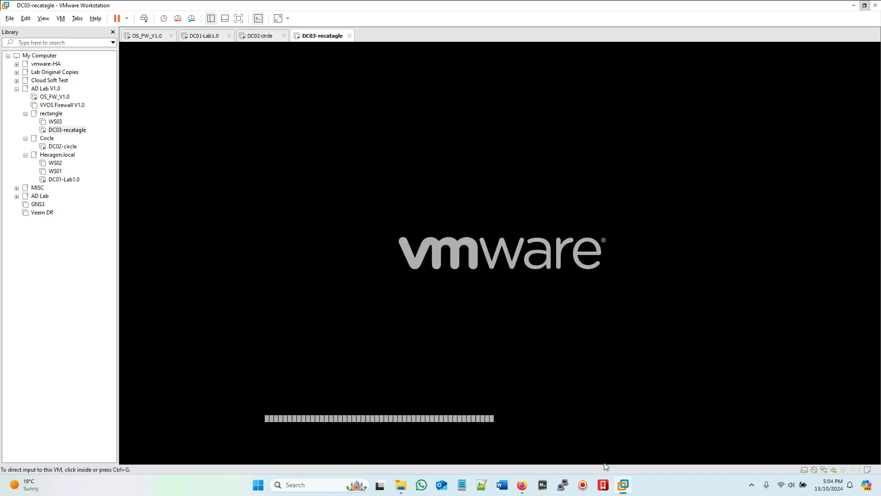
{"action": "left_click", "coordinate": [522, 482]}
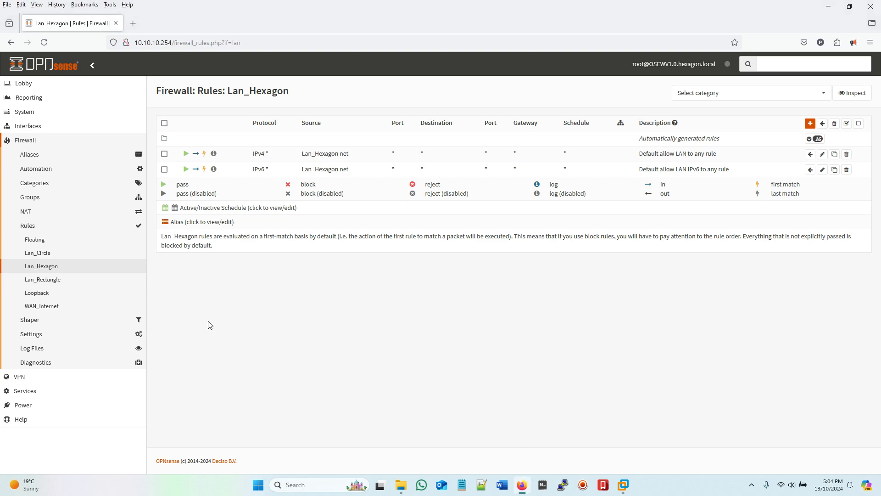
Step: Inspect the live log for blocked Lan_Rectangle traffic, then open the empty Lan_Rectangle rules page
{"action": "left_click", "coordinate": [28, 347]}
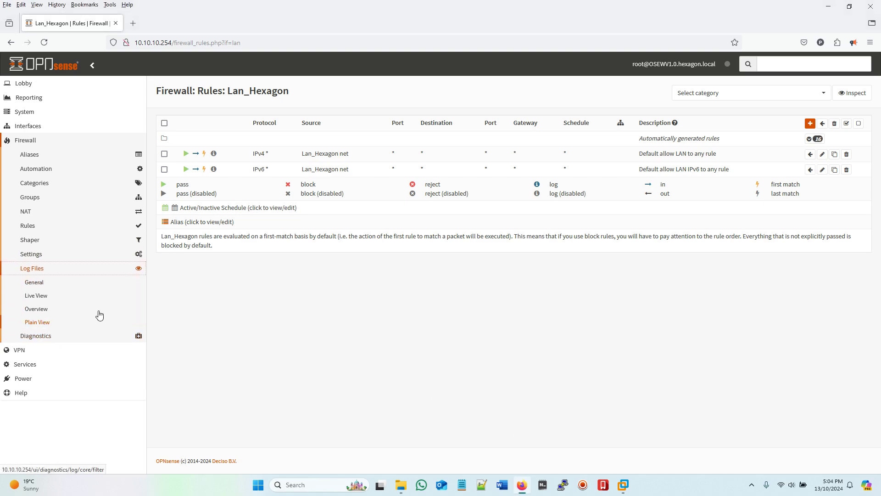
{"action": "left_click", "coordinate": [47, 296]}
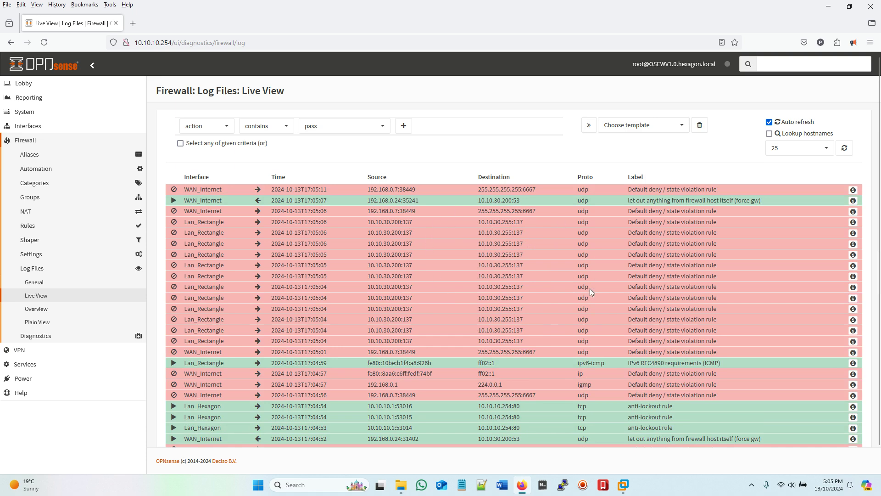
{"action": "left_click", "coordinate": [36, 226]}
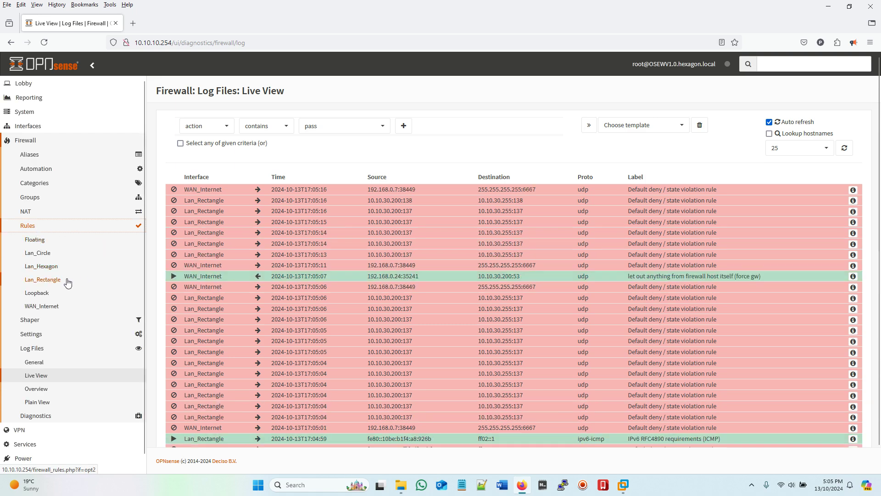
{"action": "left_click", "coordinate": [51, 281]}
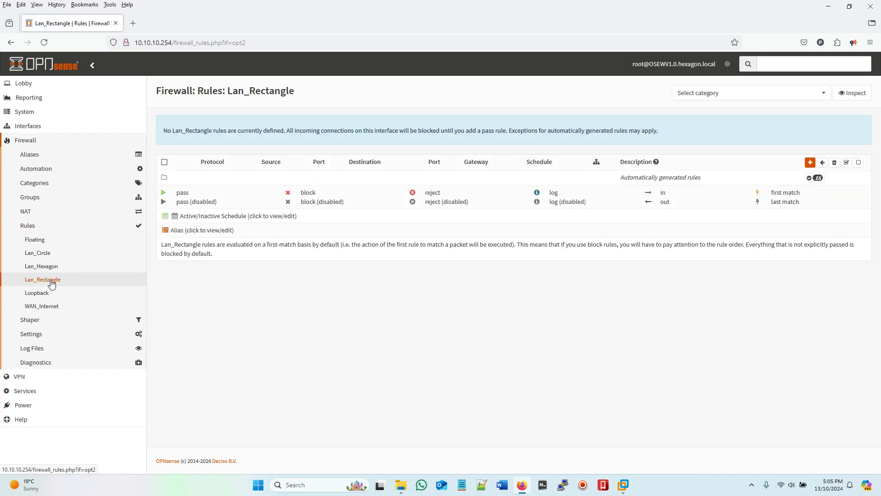
Step: Add a Lan_Rectangle pass rule with source Lan_Rectangle net, save it and apply the changes
{"action": "left_click", "coordinate": [810, 162]}
{"action": "scroll", "coordinate": [675, 279], "scroll_direction": "down", "scroll_amount": 2}
{"action": "scroll", "coordinate": [671, 264], "scroll_direction": "up", "scroll_amount": 2}
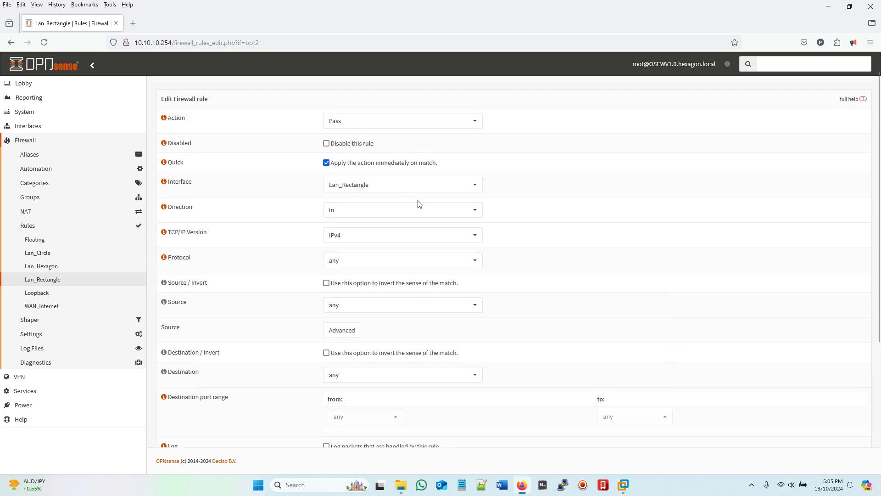
{"action": "left_click", "coordinate": [390, 304]}
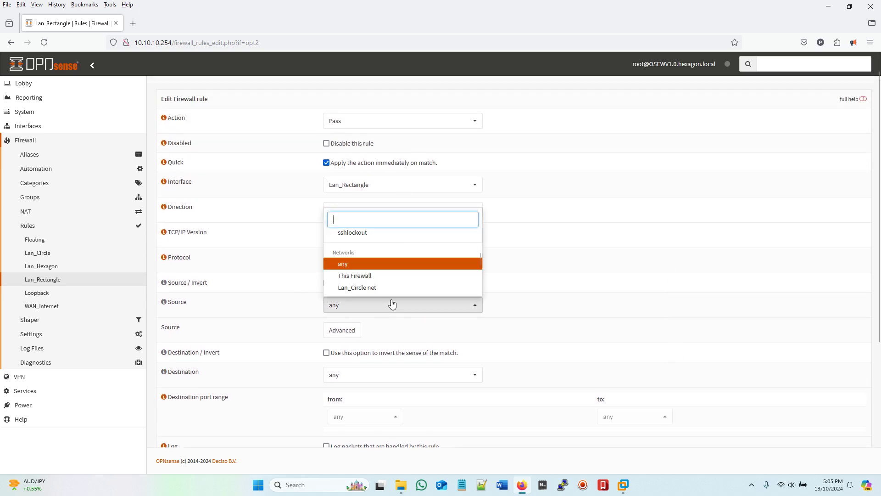
{"action": "scroll", "coordinate": [454, 283], "scroll_direction": "down", "scroll_amount": 4}
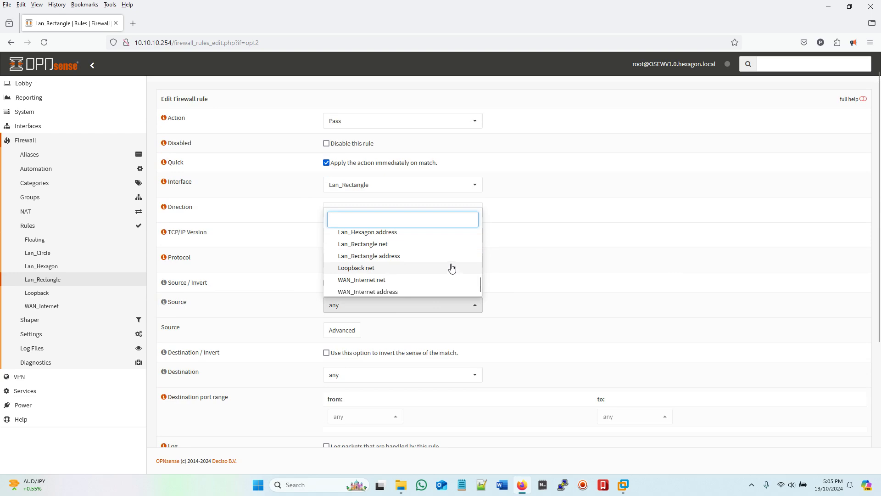
{"action": "left_click", "coordinate": [370, 243]}
{"action": "scroll", "coordinate": [600, 270], "scroll_direction": "down", "scroll_amount": 4}
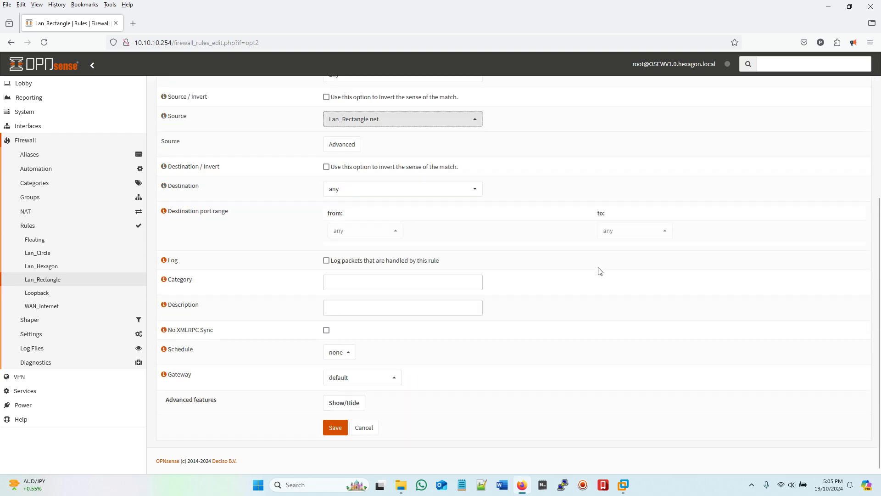
{"action": "left_click", "coordinate": [335, 427]}
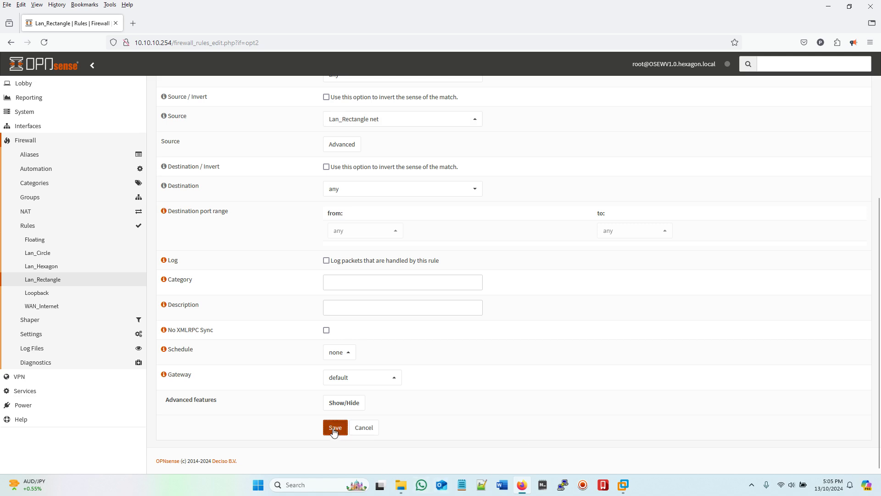
{"action": "left_click", "coordinate": [837, 133]}
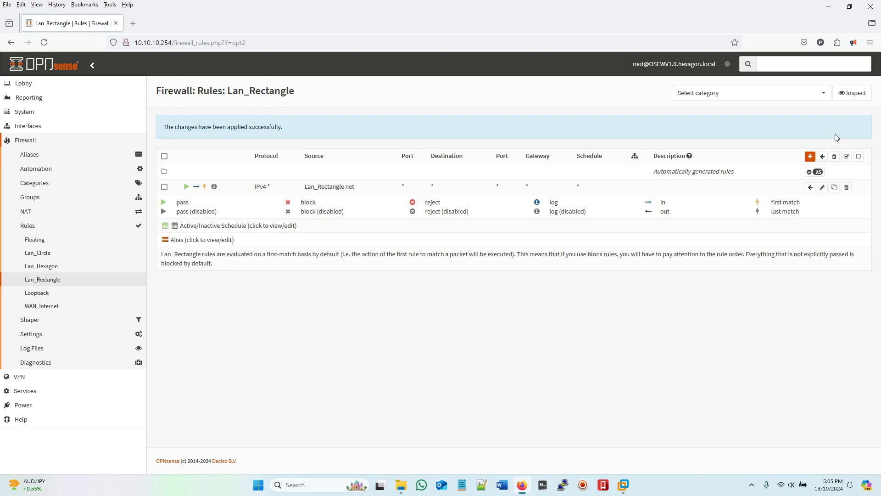
Step: Start a new manual outbound NAT rule with source set to Lan_Rectangle address
{"action": "left_click", "coordinate": [26, 212]}
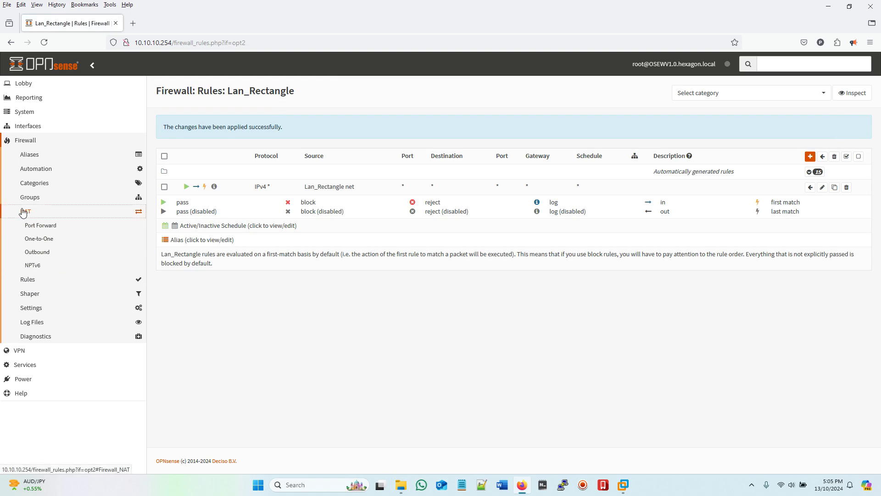
{"action": "left_click", "coordinate": [37, 252]}
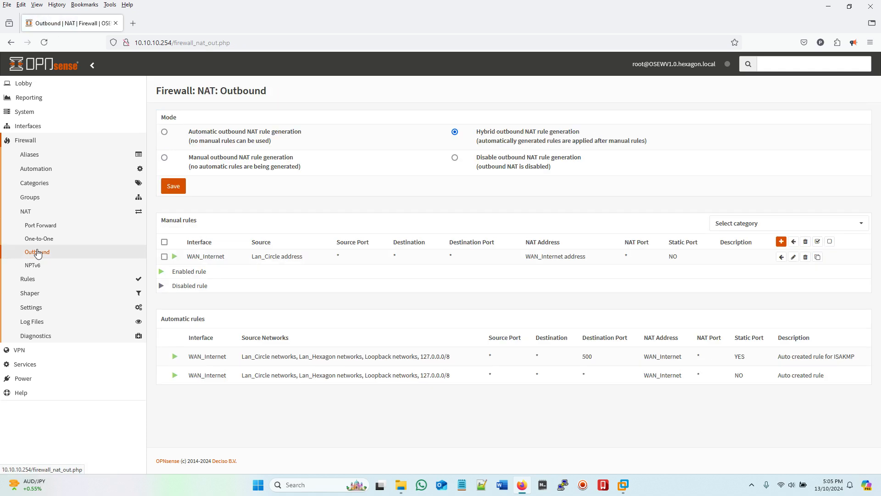
{"action": "left_click", "coordinate": [781, 241]}
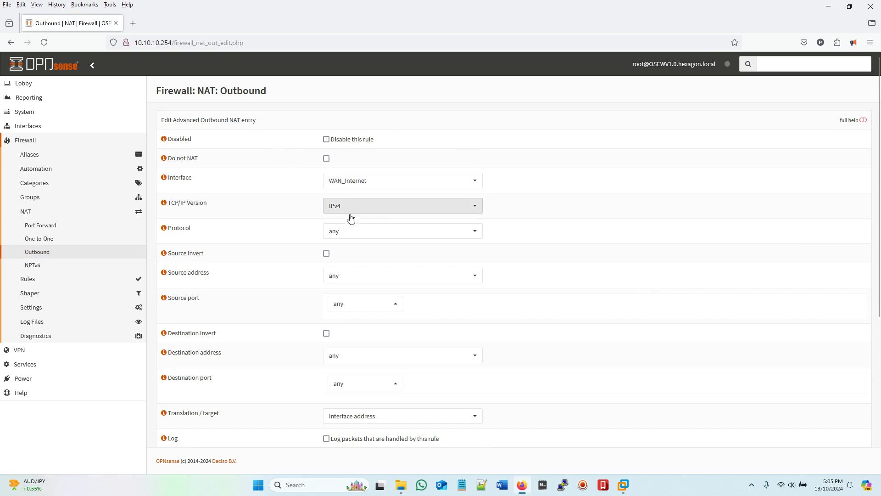
{"action": "scroll", "coordinate": [349, 225], "scroll_direction": "down", "scroll_amount": 2}
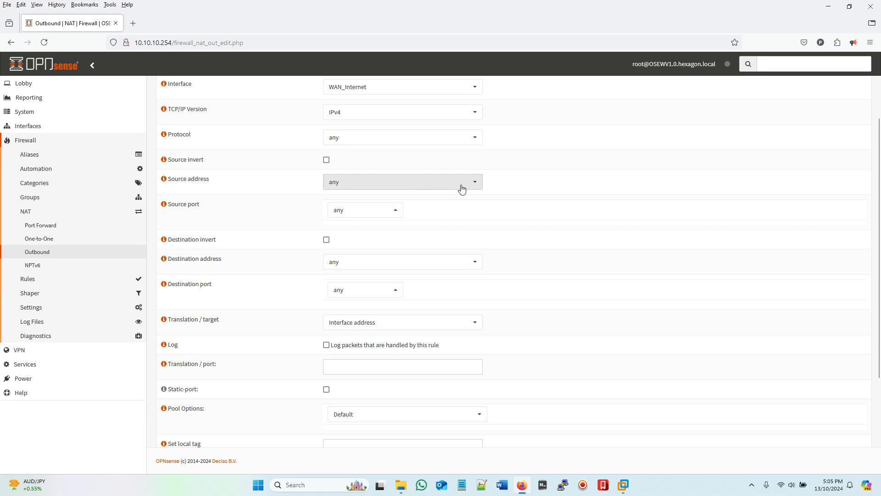
{"action": "left_click", "coordinate": [476, 184]}
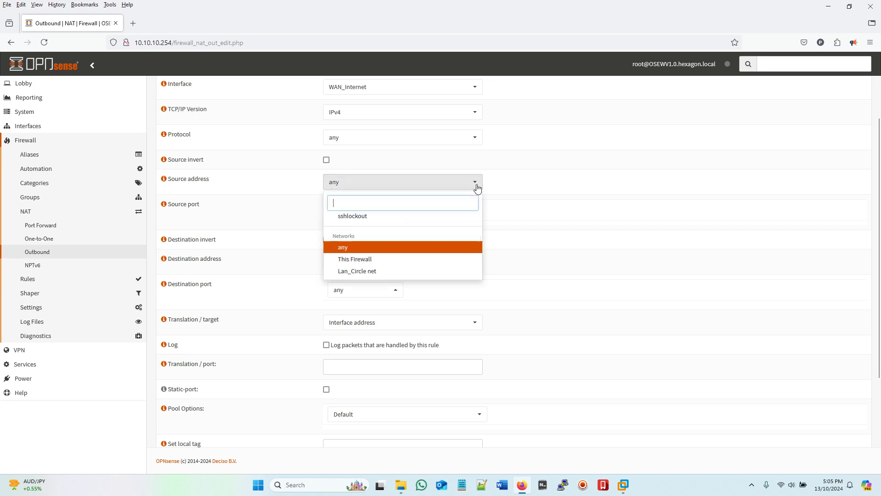
{"action": "scroll", "coordinate": [436, 264], "scroll_direction": "down", "scroll_amount": 2}
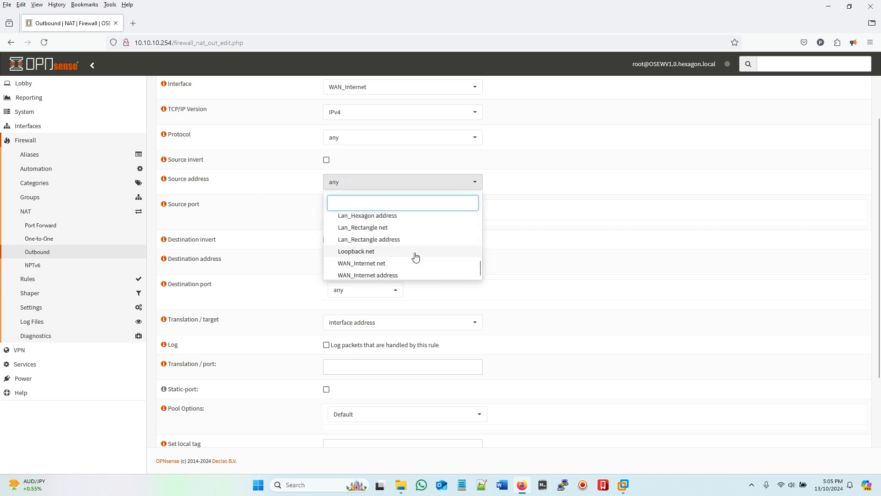
{"action": "left_click", "coordinate": [345, 243]}
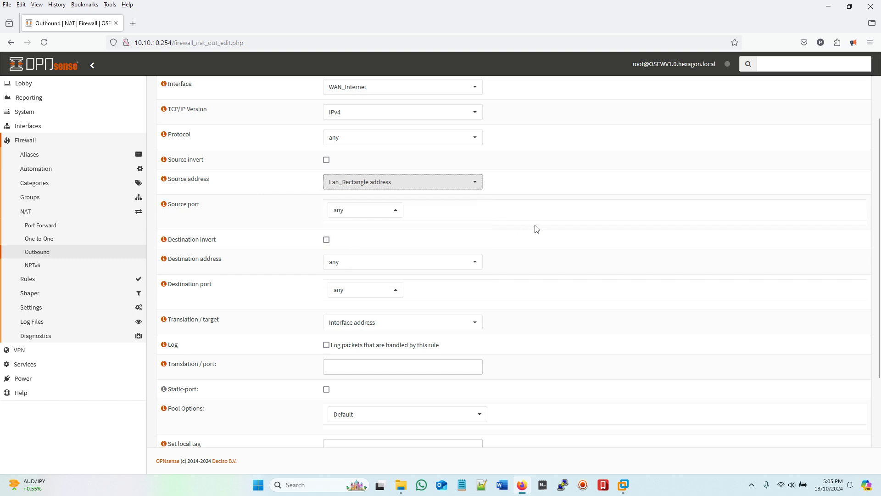
{"action": "scroll", "coordinate": [535, 232], "scroll_direction": "down", "scroll_amount": 2}
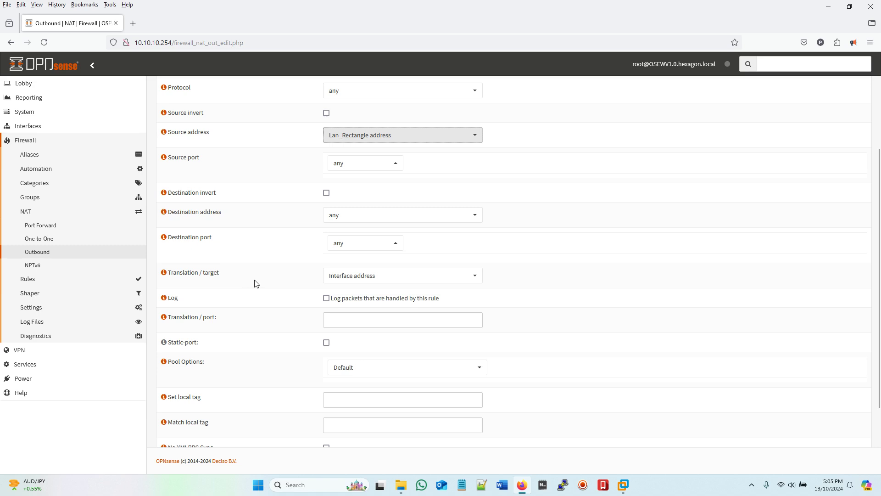
Step: Set the translation target to WAN_Internet address, save the rule and apply the changes
{"action": "left_click", "coordinate": [458, 277]}
{"action": "scroll", "coordinate": [455, 321], "scroll_direction": "down", "scroll_amount": 3}
{"action": "scroll", "coordinate": [437, 263], "scroll_direction": "down", "scroll_amount": 1}
{"action": "left_click", "coordinate": [437, 266]}
{"action": "scroll", "coordinate": [571, 221], "scroll_direction": "up", "scroll_amount": 5}
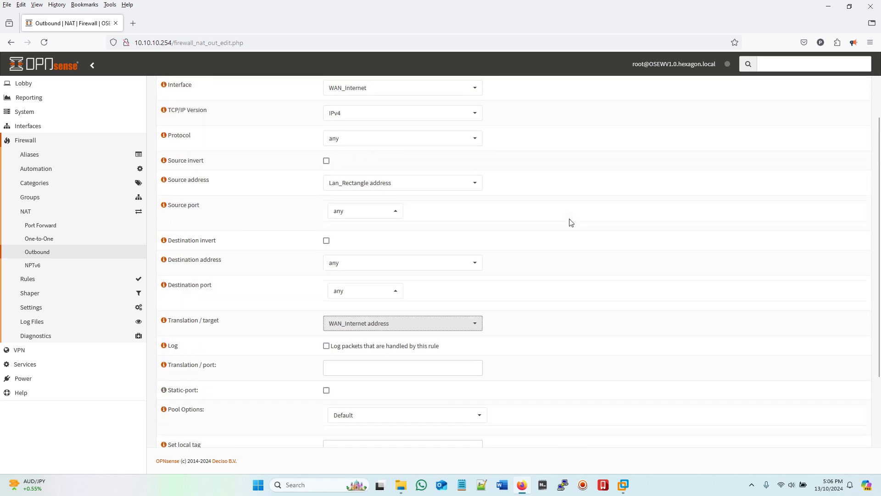
{"action": "scroll", "coordinate": [571, 222], "scroll_direction": "down", "scroll_amount": 5}
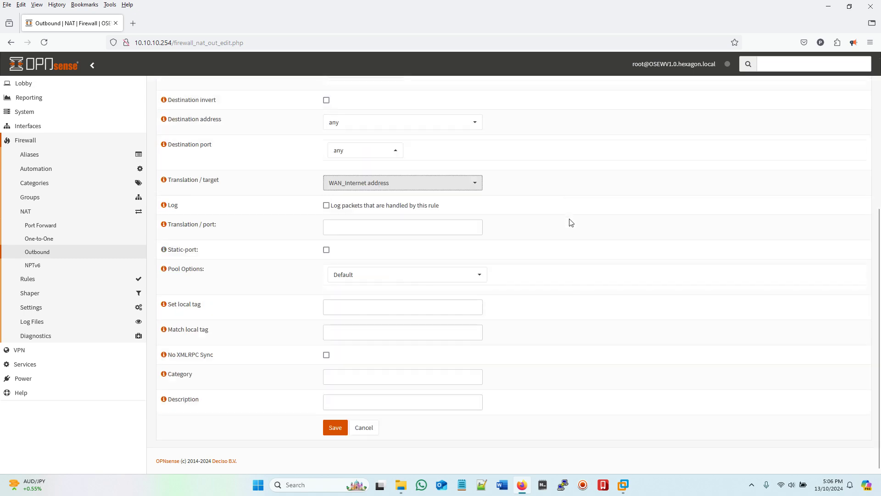
{"action": "left_click", "coordinate": [332, 427]}
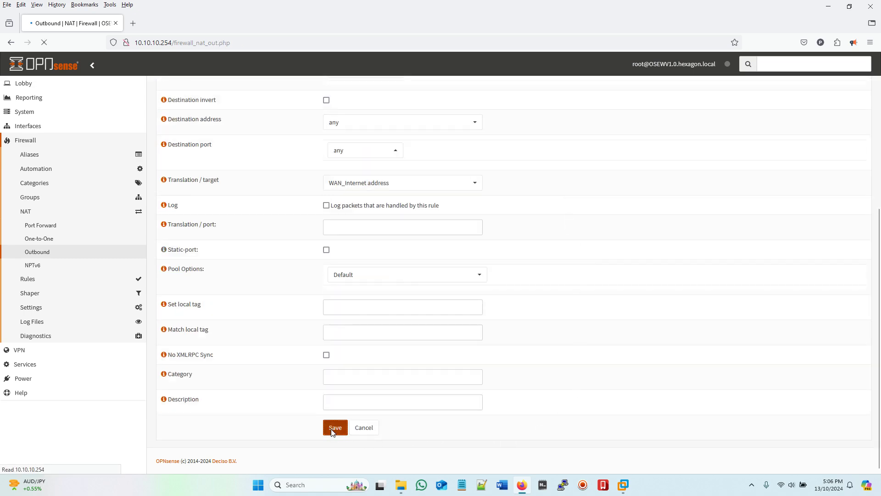
{"action": "left_click", "coordinate": [849, 133]}
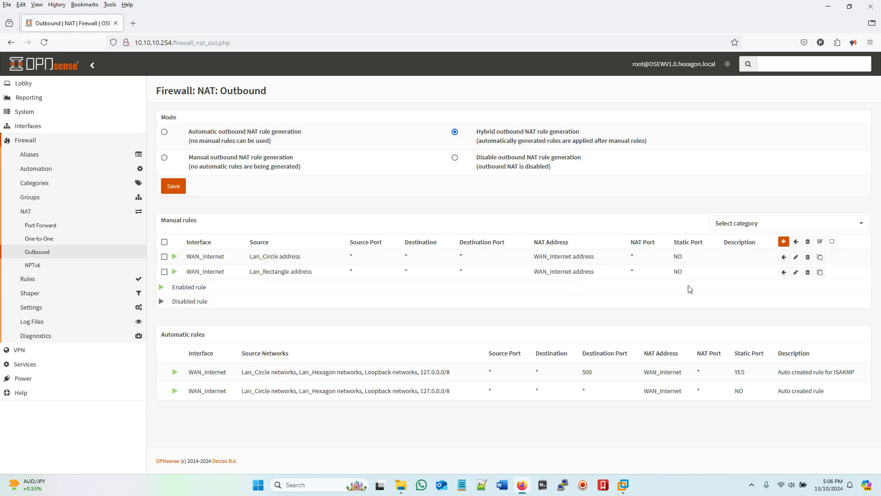
Step: Switch to the DC03-recatagle VM, send Ctrl+Alt+Del and sign in with the administrator password
{"action": "mouse_move", "coordinate": [624, 486]}
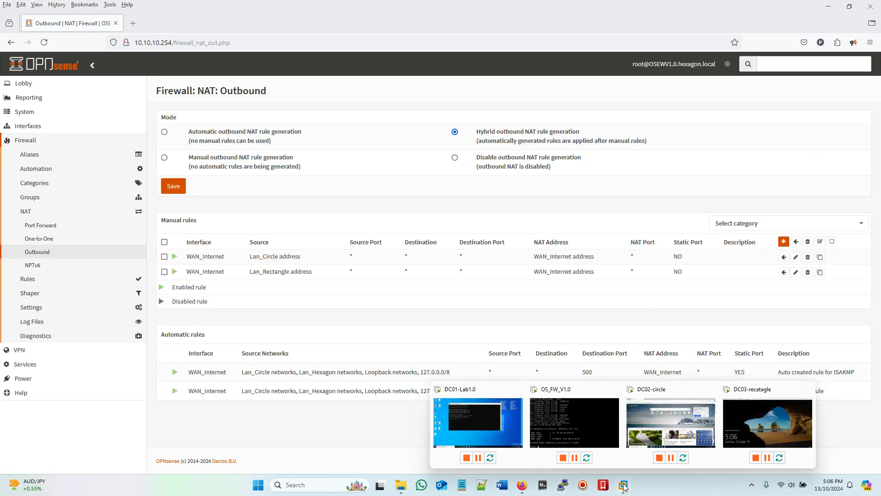
{"action": "left_click", "coordinate": [762, 439]}
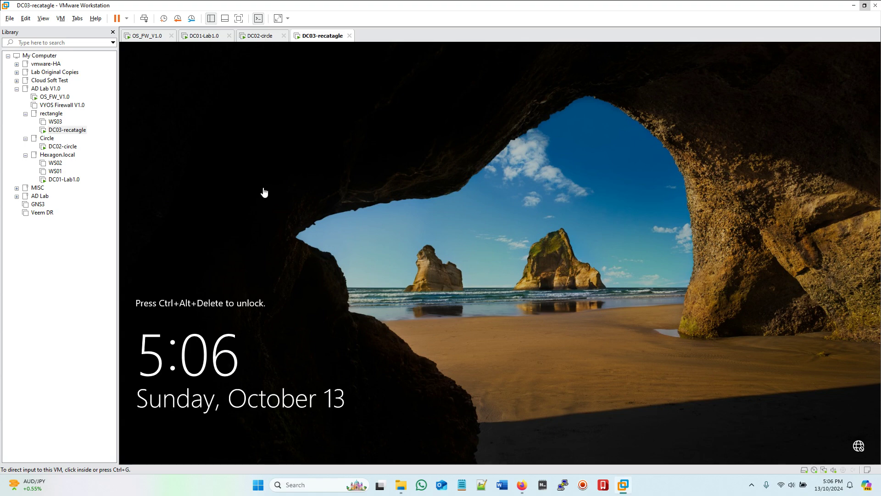
{"action": "left_click", "coordinate": [144, 18]}
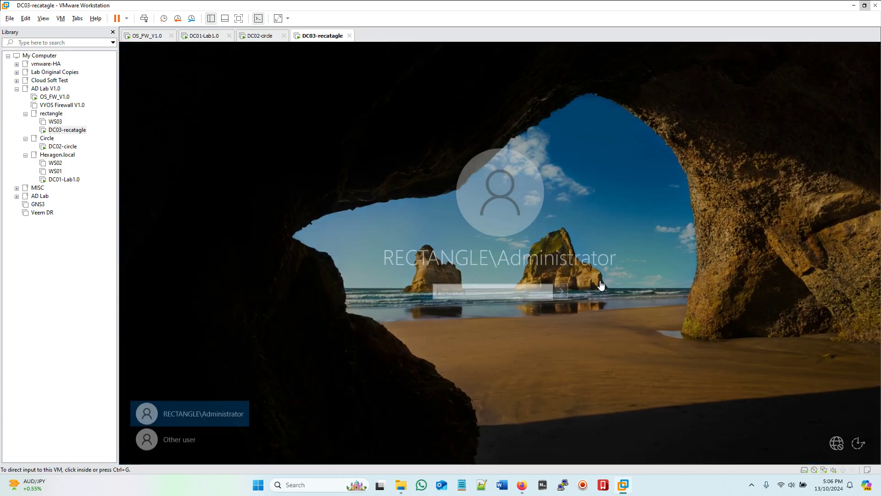
{"action": "left_click", "coordinate": [457, 290]}
{"action": "type", "text": "P@"}
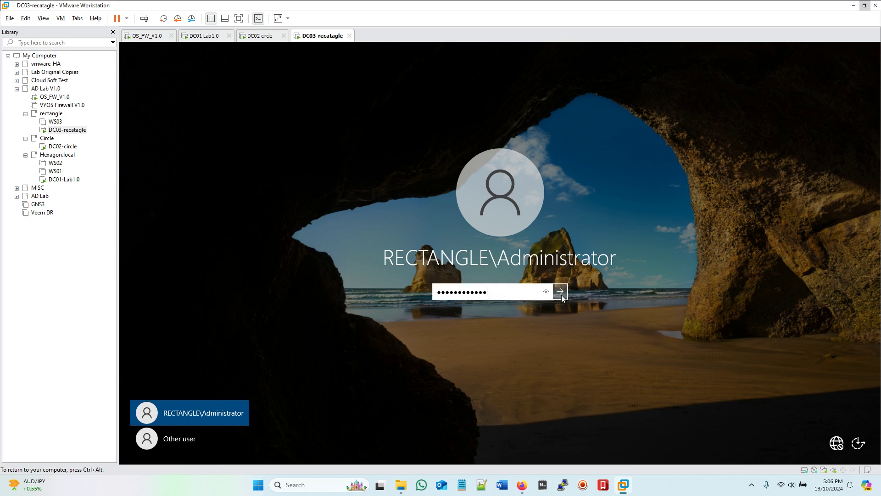
{"action": "key", "text": "Return"}
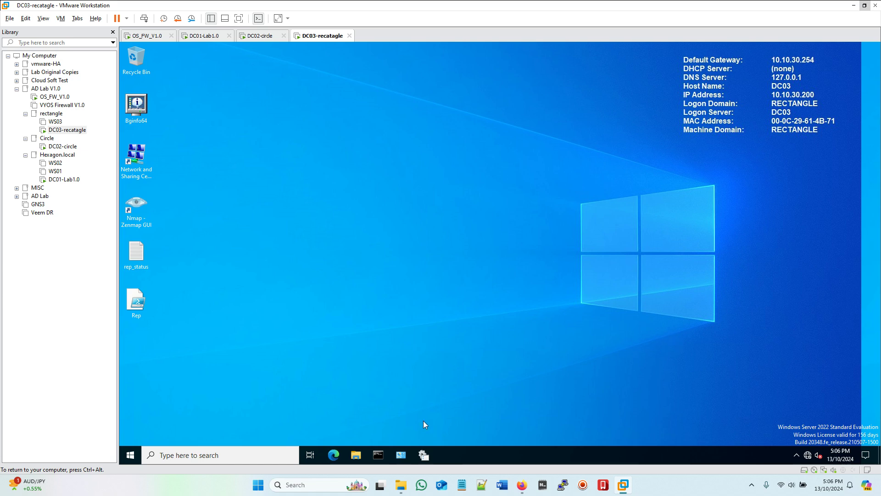
Step: In a DC03 command prompt, run a continuous ping to the gateway with 'ping 10.10.30.254 -t'
{"action": "left_click", "coordinate": [382, 454]}
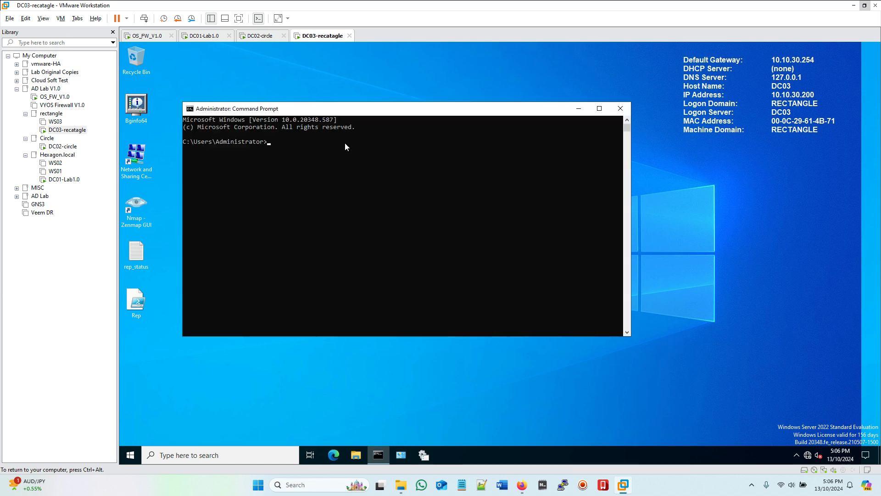
{"action": "left_click_drag", "start_coordinate": [374, 114], "coordinate": [432, 110]}
{"action": "left_click", "coordinate": [413, 176]}
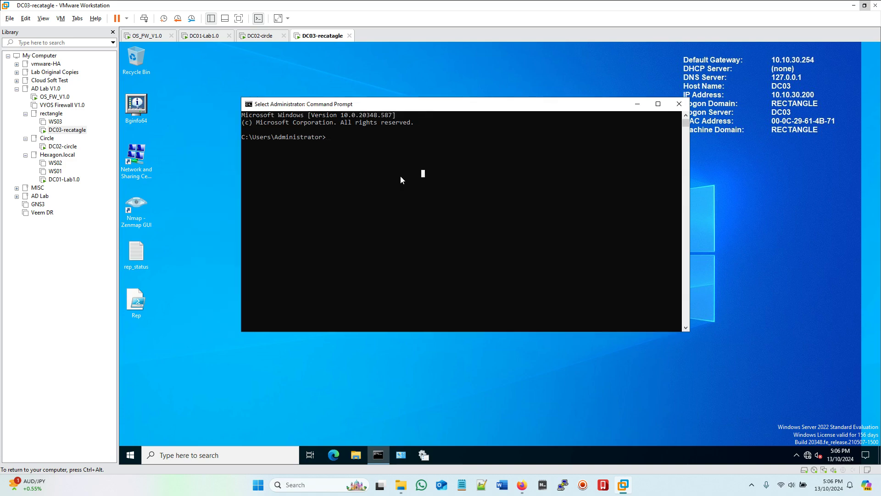
{"action": "left_click", "coordinate": [350, 184]}
{"action": "type", "text": "ping 10.10.30.254"}
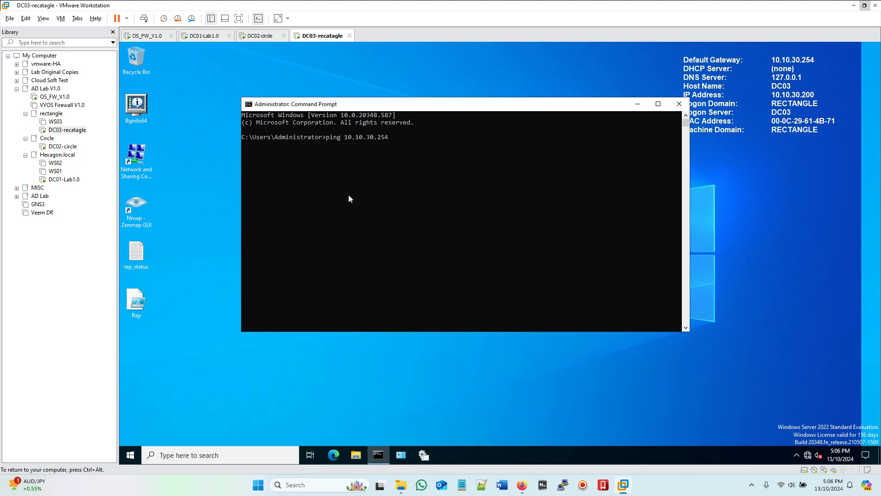
{"action": "type", "text": " -t"}
{"action": "key", "text": "Return"}
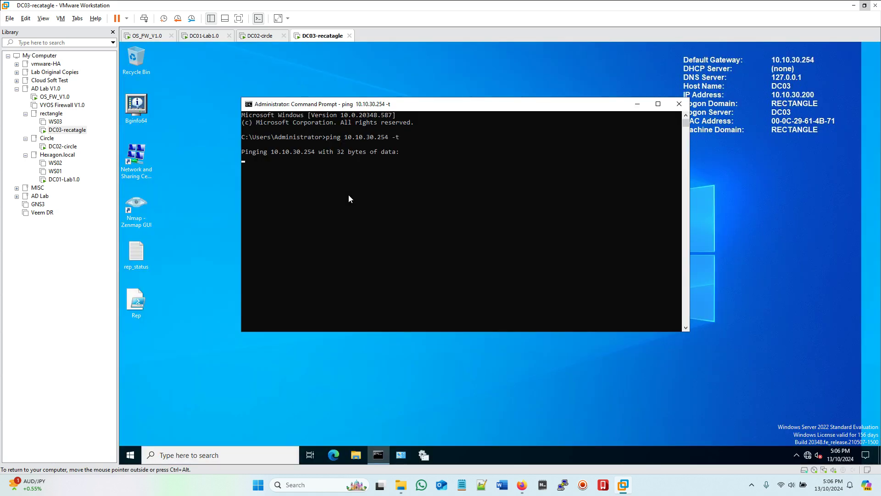
{"action": "left_click", "coordinate": [520, 488]}
Step: Configure Lan_Rectangle as Static IPv4 with address 10.10.30.254/24 and save
{"action": "left_click", "coordinate": [25, 127]}
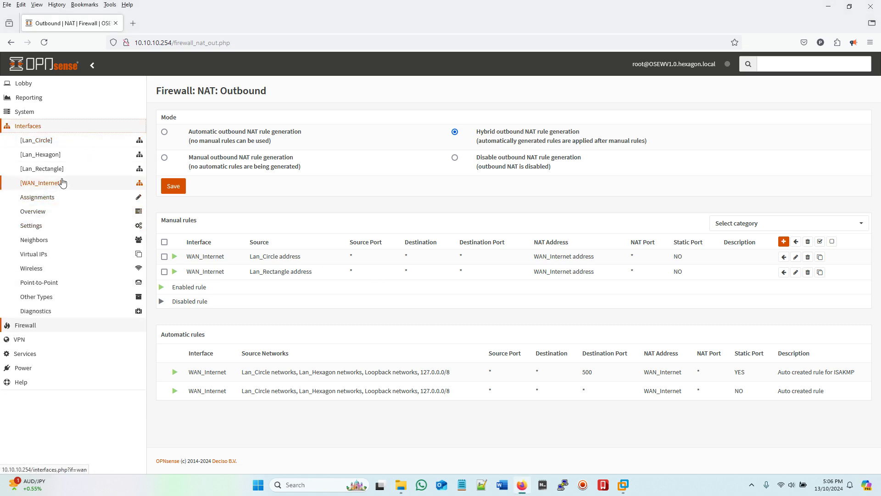
{"action": "left_click", "coordinate": [43, 169]}
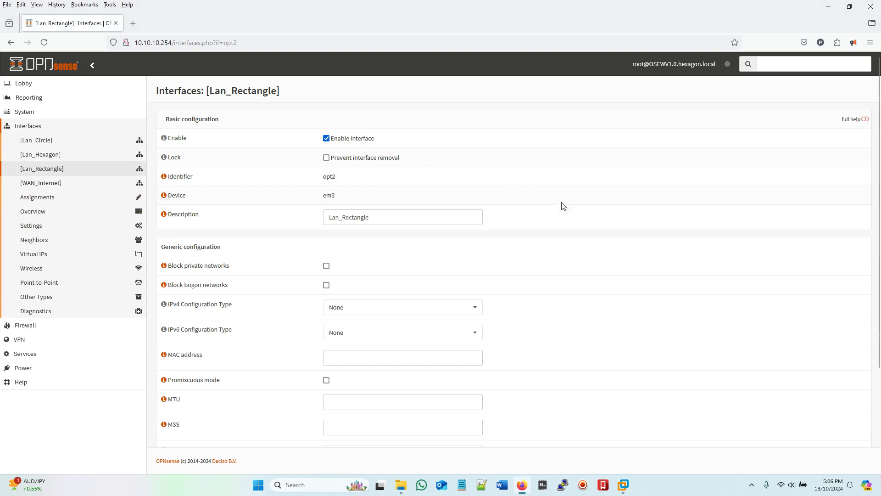
{"action": "scroll", "coordinate": [574, 214], "scroll_direction": "down", "scroll_amount": 3}
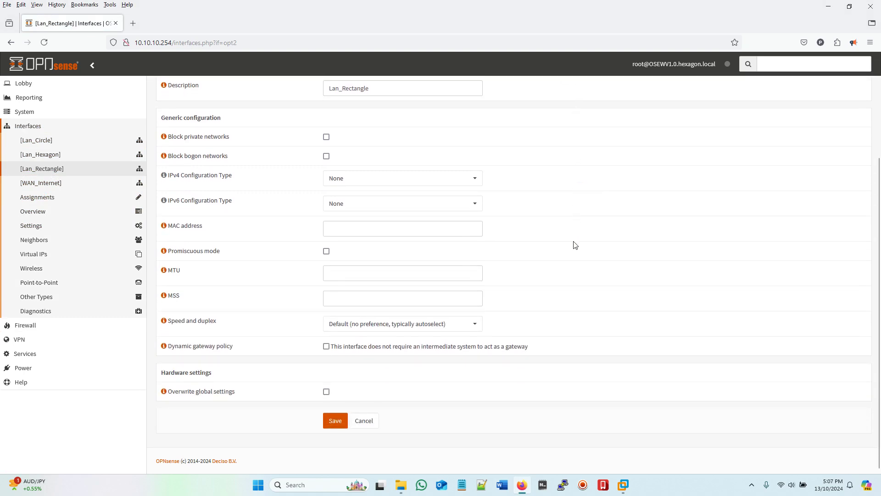
{"action": "left_click", "coordinate": [478, 188]}
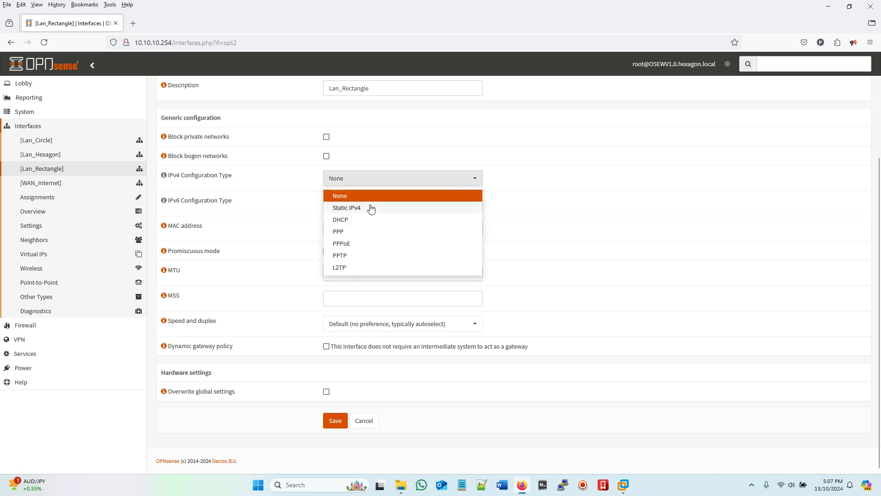
{"action": "left_click", "coordinate": [352, 205]}
{"action": "scroll", "coordinate": [542, 212], "scroll_direction": "down", "scroll_amount": 2}
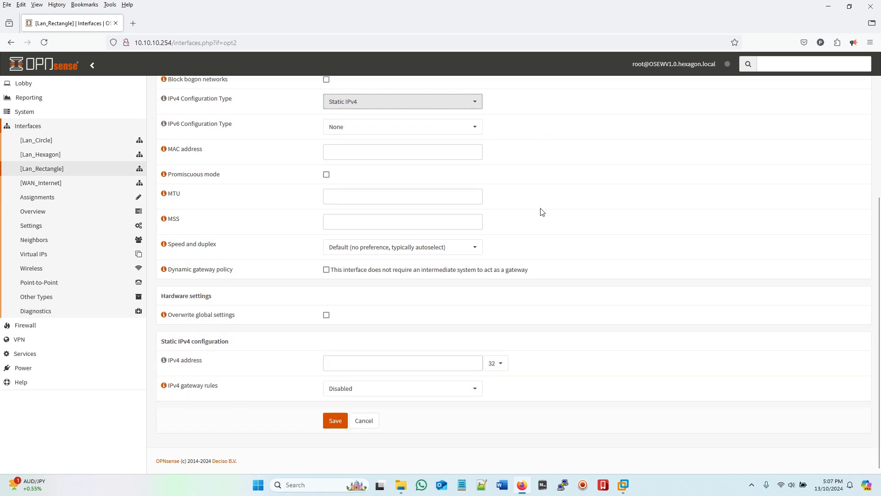
{"action": "left_click", "coordinate": [495, 363]}
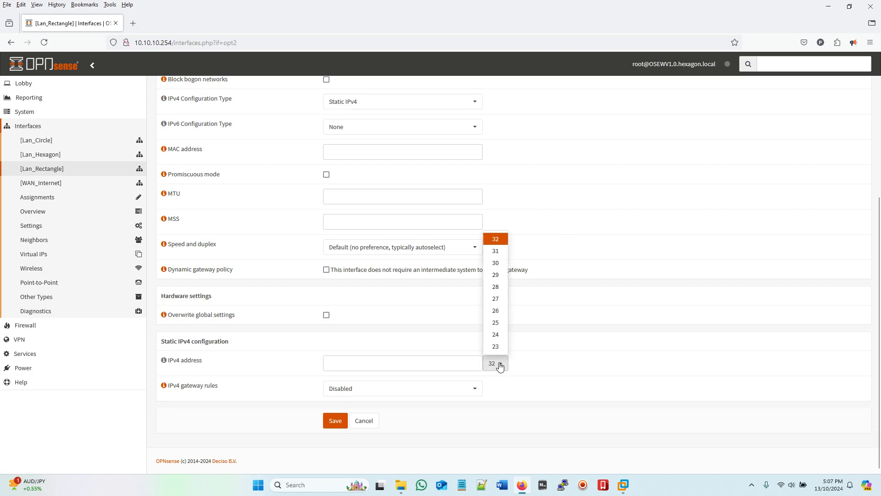
{"action": "left_click", "coordinate": [499, 336]}
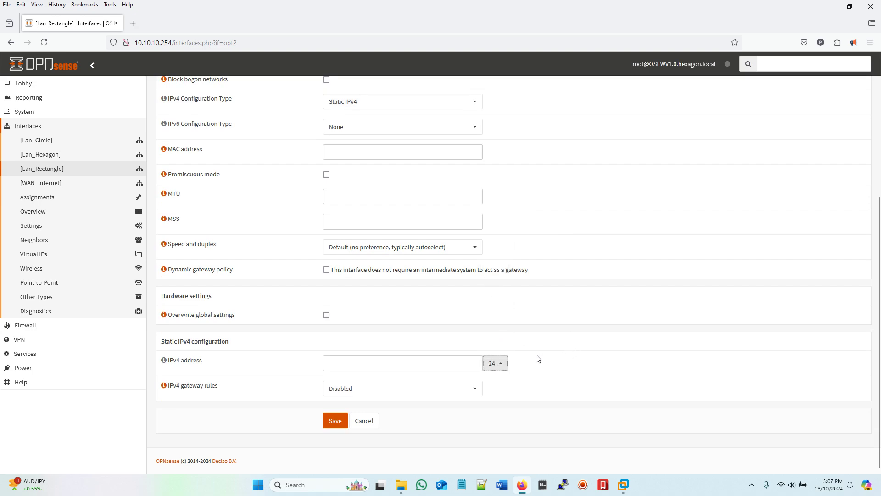
{"action": "left_click", "coordinate": [357, 365]}
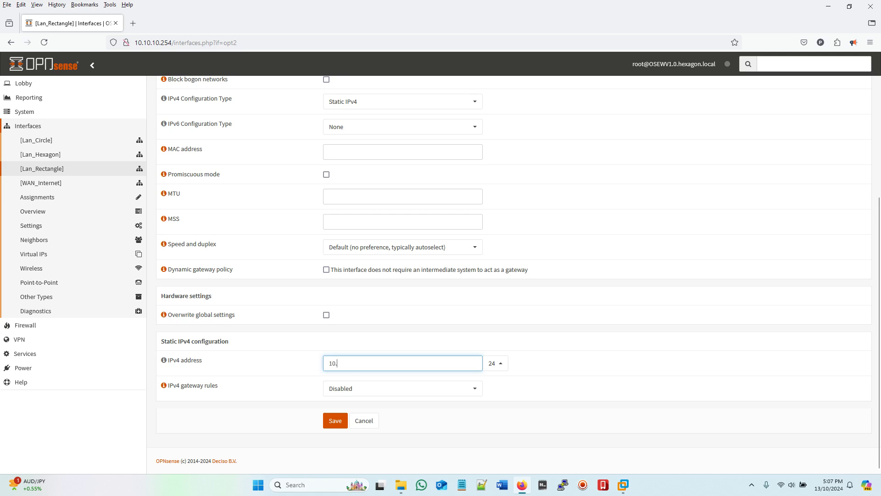
{"action": "type", "text": "10.10.30.254"}
{"action": "left_click", "coordinate": [335, 420]}
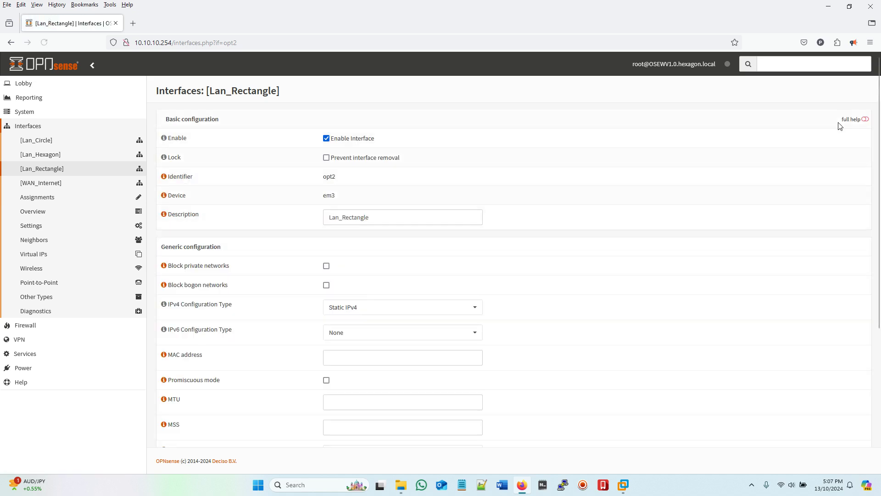
Step: Open the firewall Live View log, then bring the rectangle VM window back
{"action": "scroll", "coordinate": [776, 184], "scroll_direction": "down", "scroll_amount": 5}
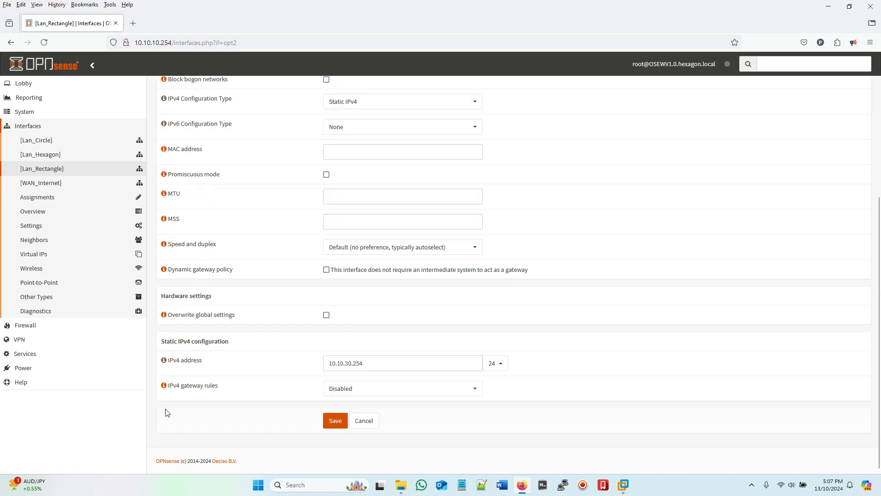
{"action": "left_click", "coordinate": [46, 326]}
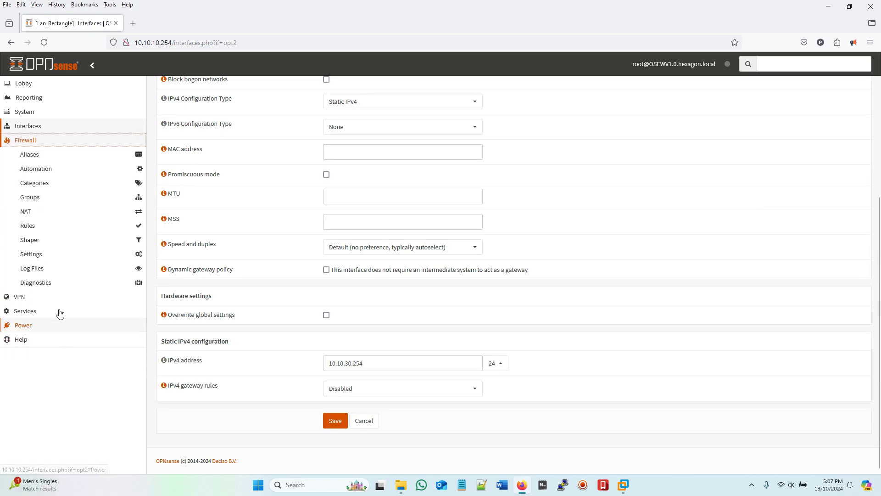
{"action": "left_click", "coordinate": [43, 269]}
{"action": "left_click", "coordinate": [37, 295]}
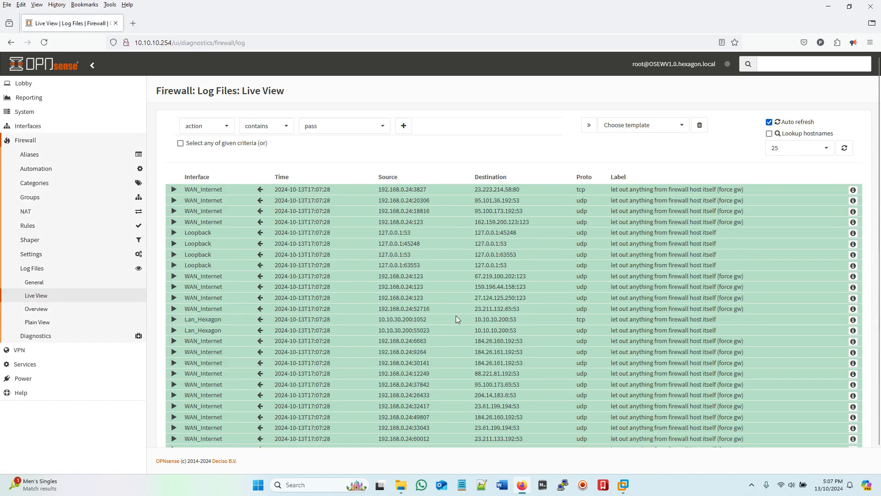
{"action": "mouse_move", "coordinate": [623, 484]}
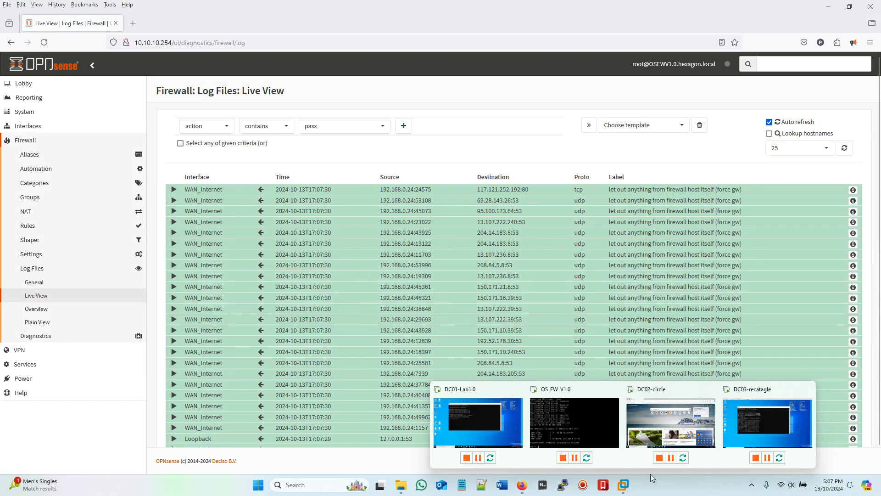
{"action": "left_click", "coordinate": [780, 440]}
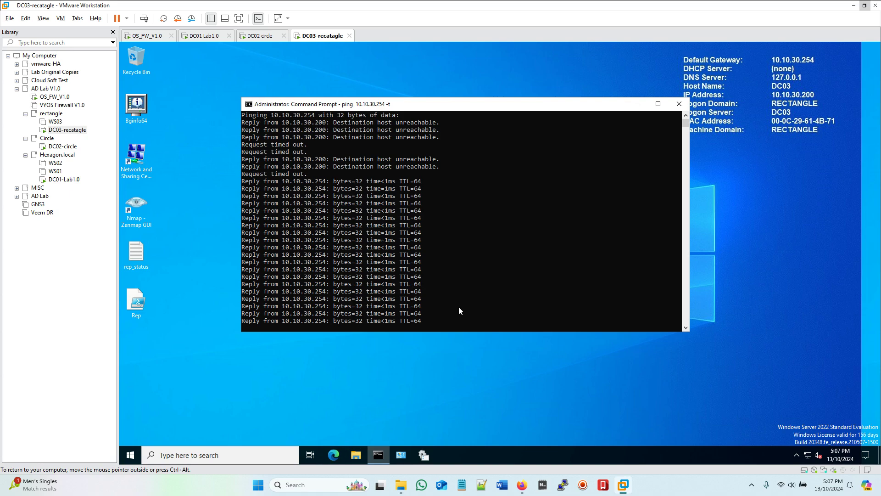
Step: Open Edge in the rectangle VM to load a web page, then return to OPNsense's live log
{"action": "left_click", "coordinate": [334, 455]}
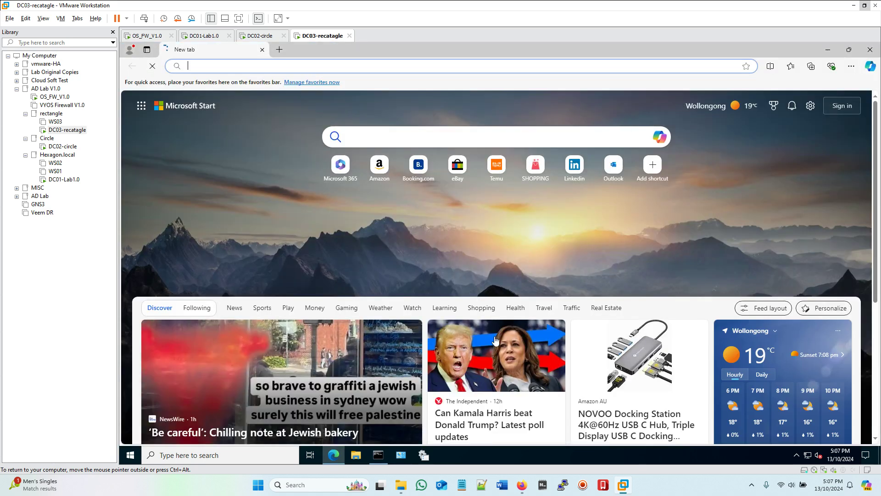
{"action": "left_click", "coordinate": [523, 487]}
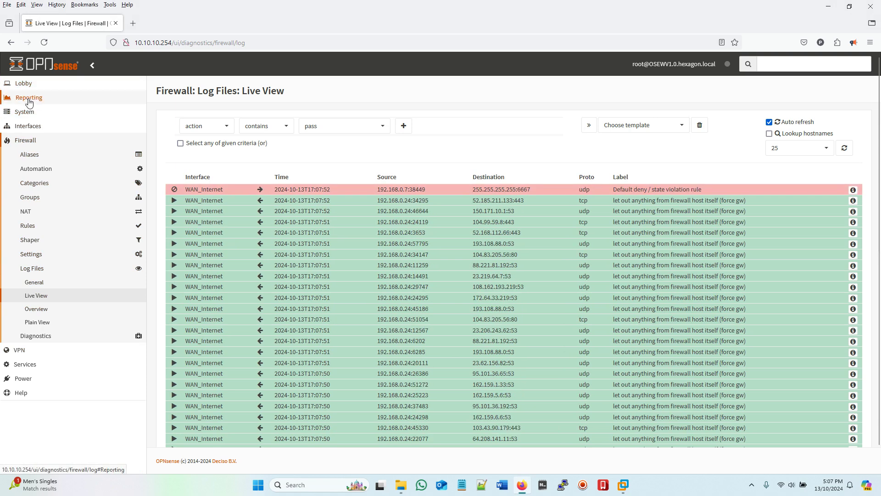
{"action": "left_click", "coordinate": [26, 98]}
Step: Browse the Firewall, Services and Reporting menus, then open the Lobby Dashboard
{"action": "left_click", "coordinate": [27, 225]}
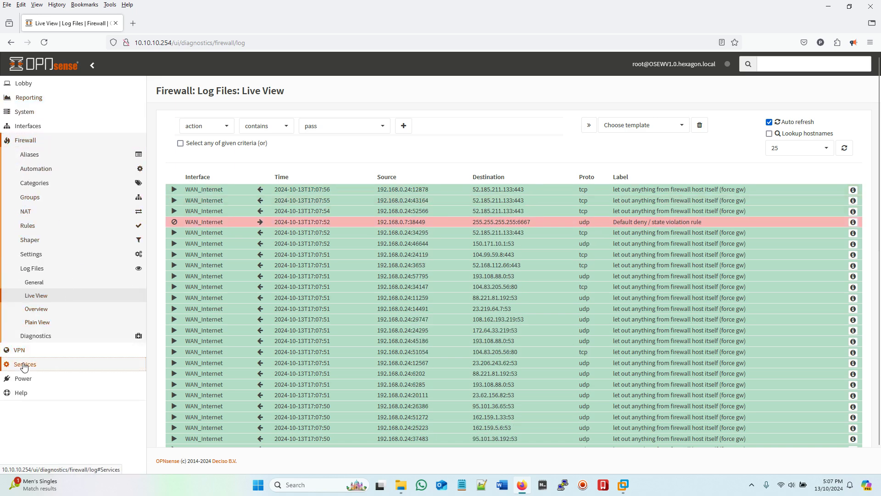
{"action": "left_click", "coordinate": [22, 363]}
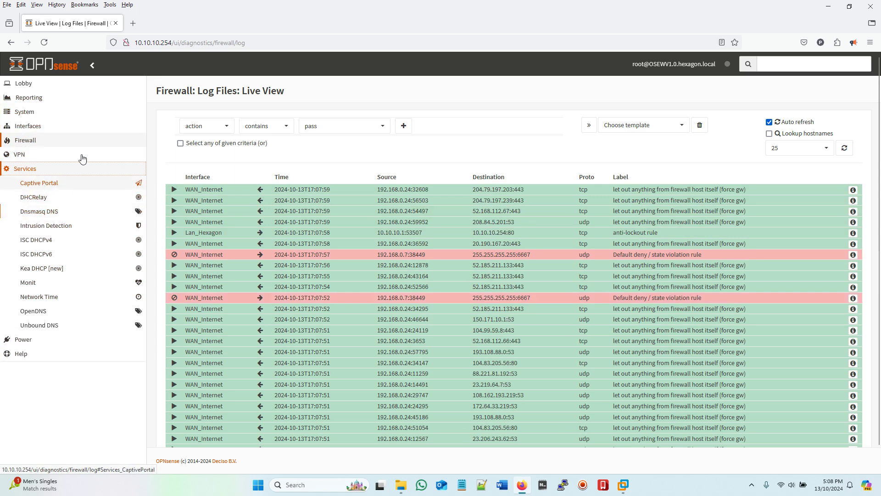
{"action": "left_click", "coordinate": [28, 97]}
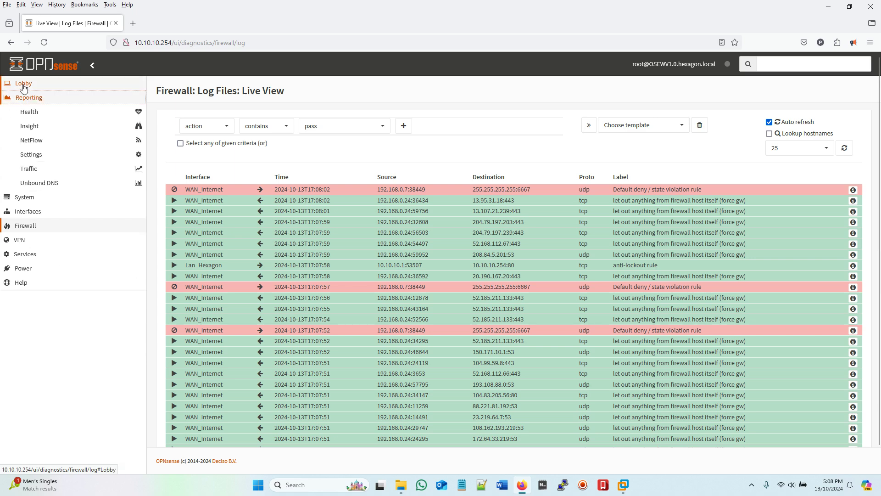
{"action": "left_click", "coordinate": [23, 84]}
{"action": "left_click", "coordinate": [34, 97]}
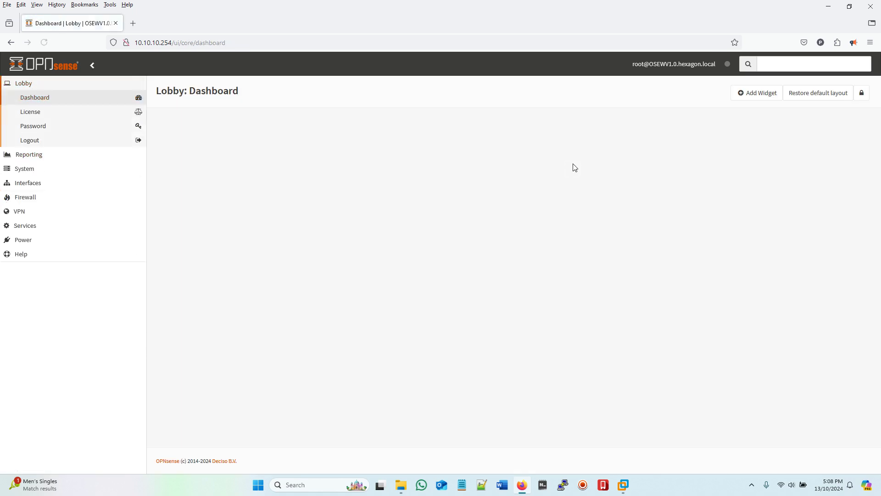